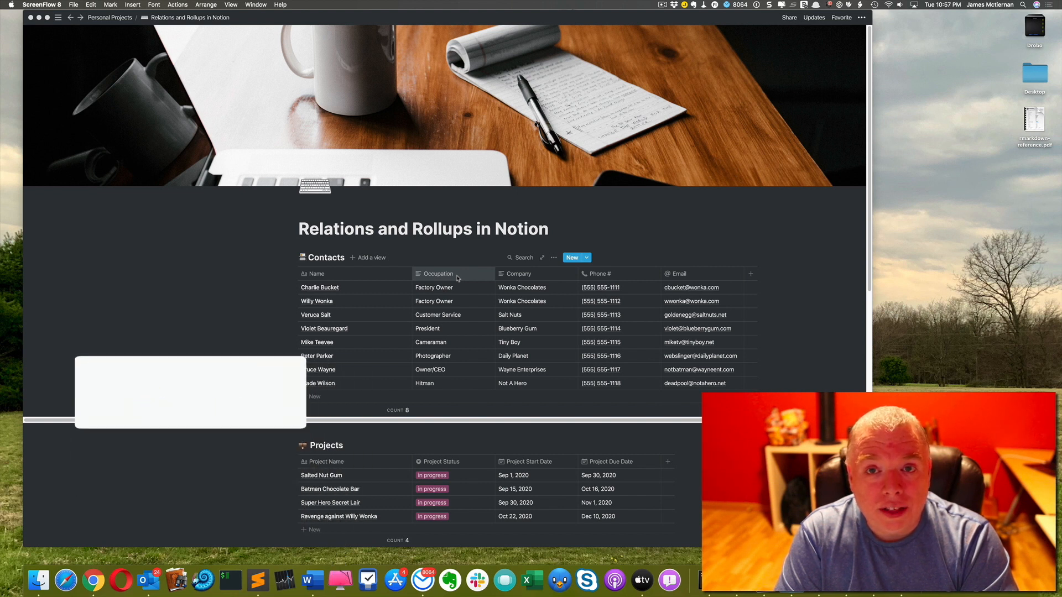
- Change the Owner(s) property in the Tasks table to a Relation and search the databases for "contact"
left_click(516, 219)
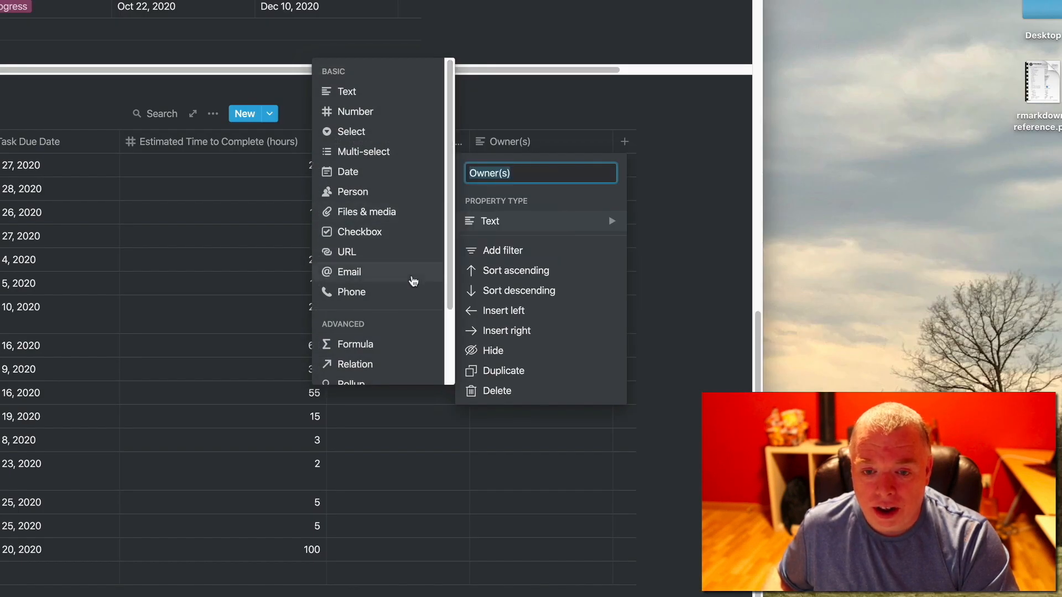
left_click(368, 366)
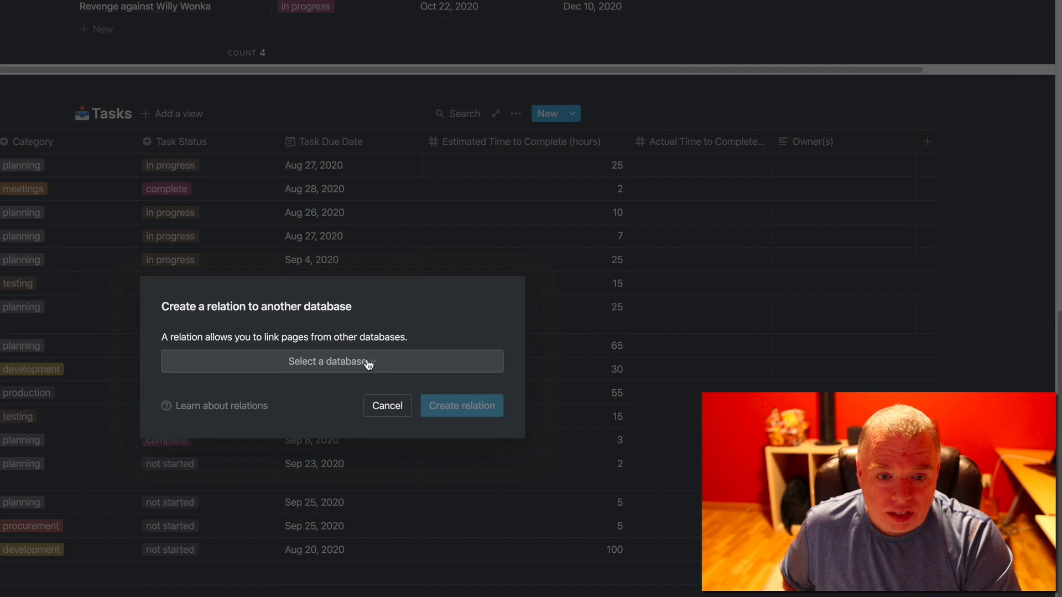
left_click(368, 363)
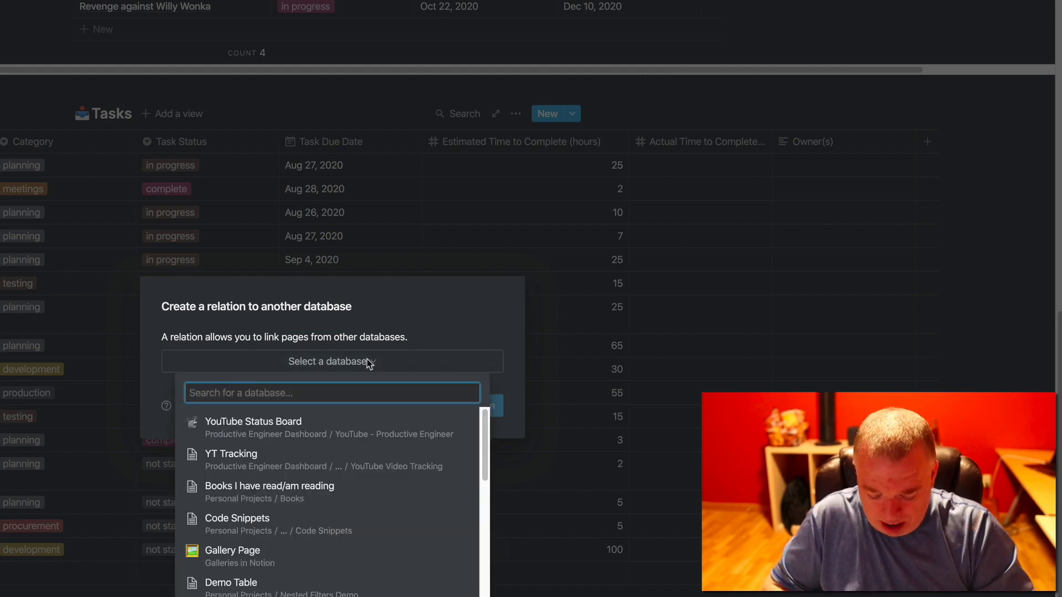
type("contact")
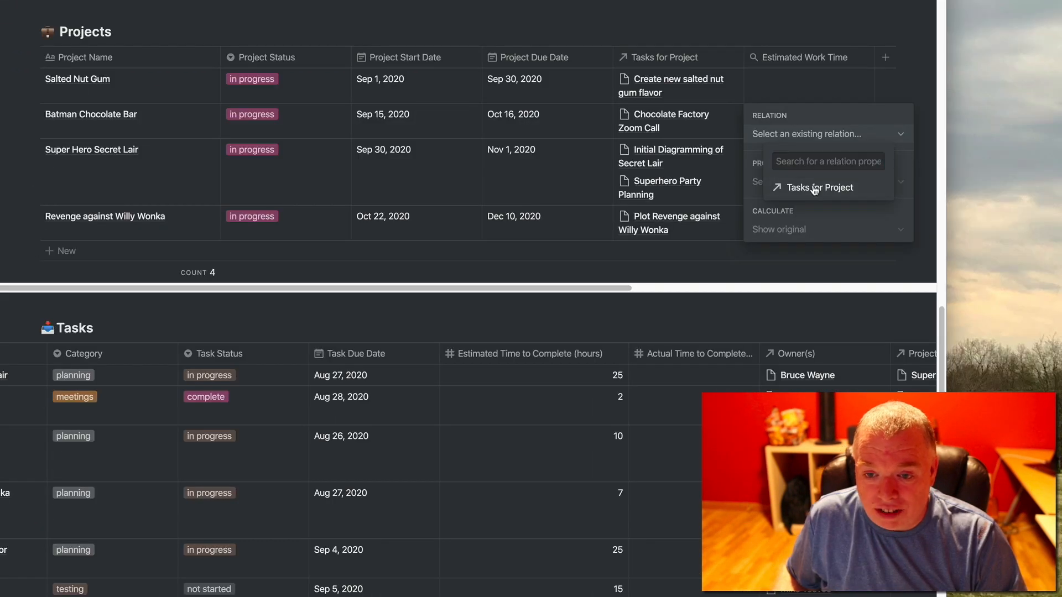
- Select Tasks for Project as the relation for the Estimated Work Time rollup in the Projects table
left_click(815, 188)
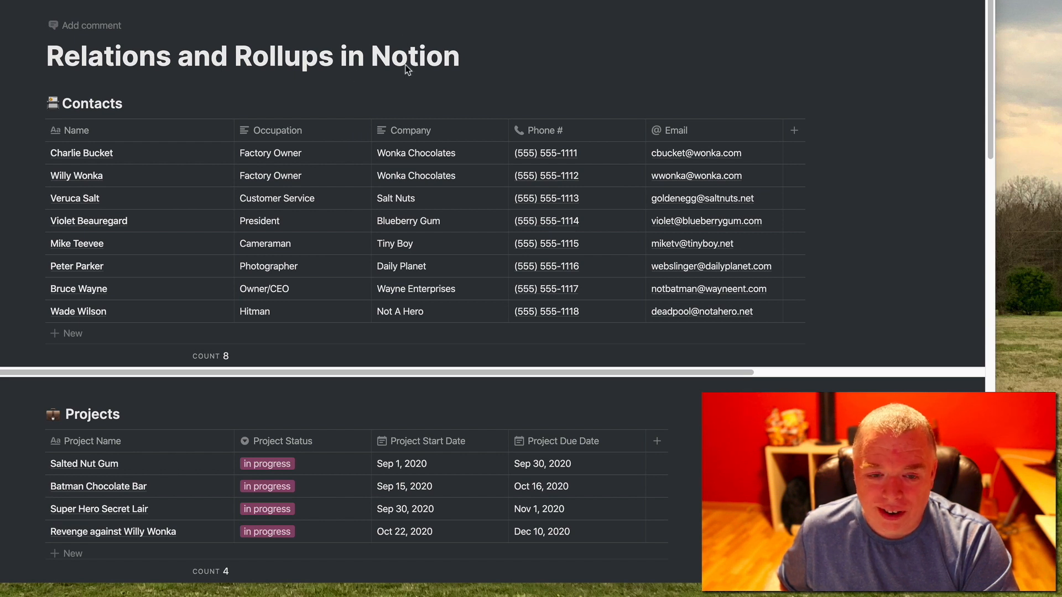
- Look through the Contacts, Projects and Tasks tables, checking their columns and entries
scroll(533, 73, "down", 5)
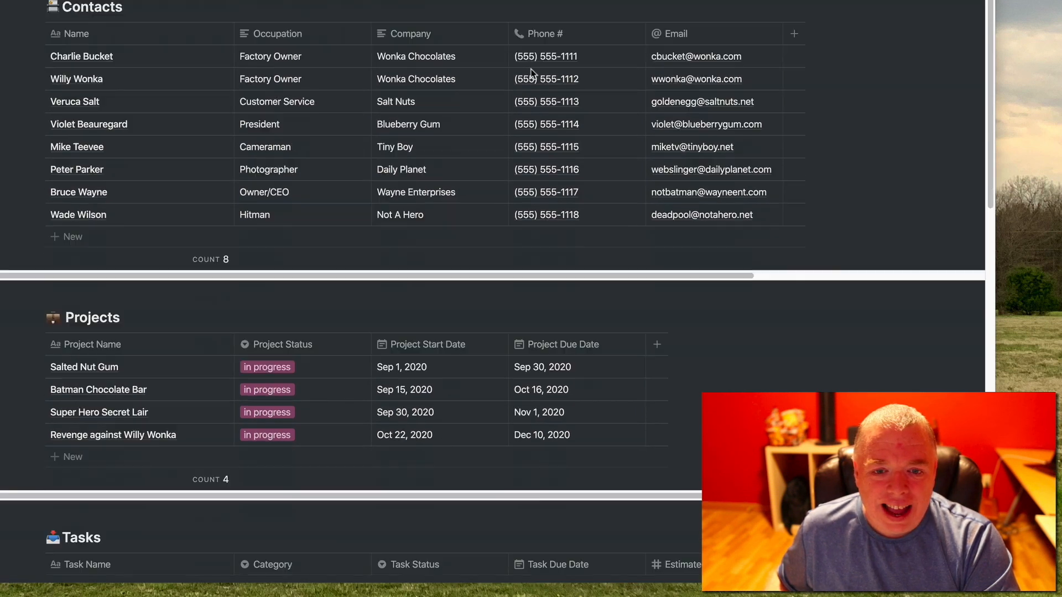
scroll(533, 76, "down", 2)
scroll(533, 76, "up", 2)
scroll(530, 75, "up", 2)
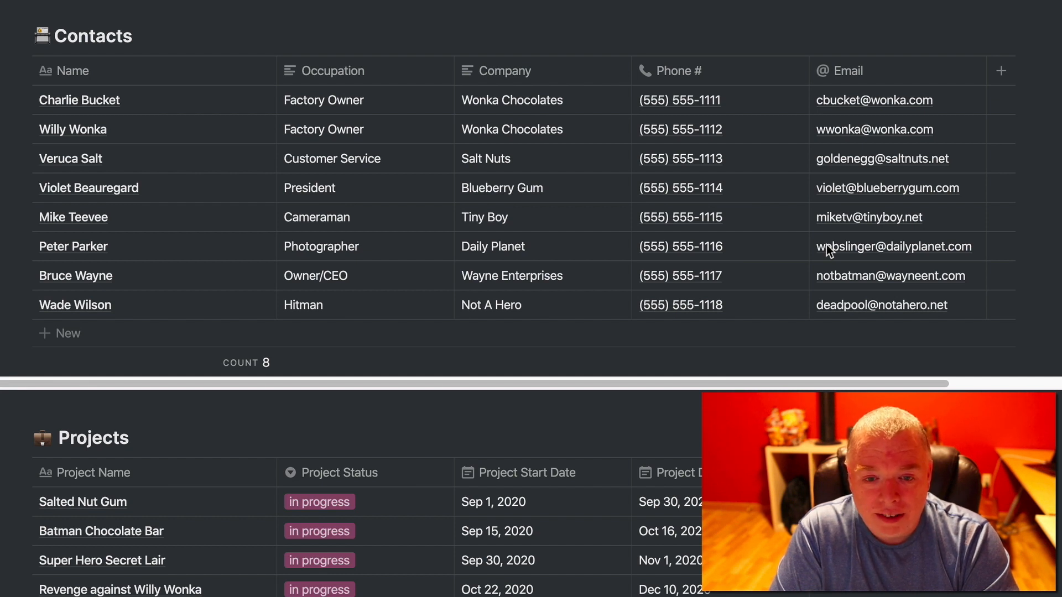
scroll(826, 245, "down", 5)
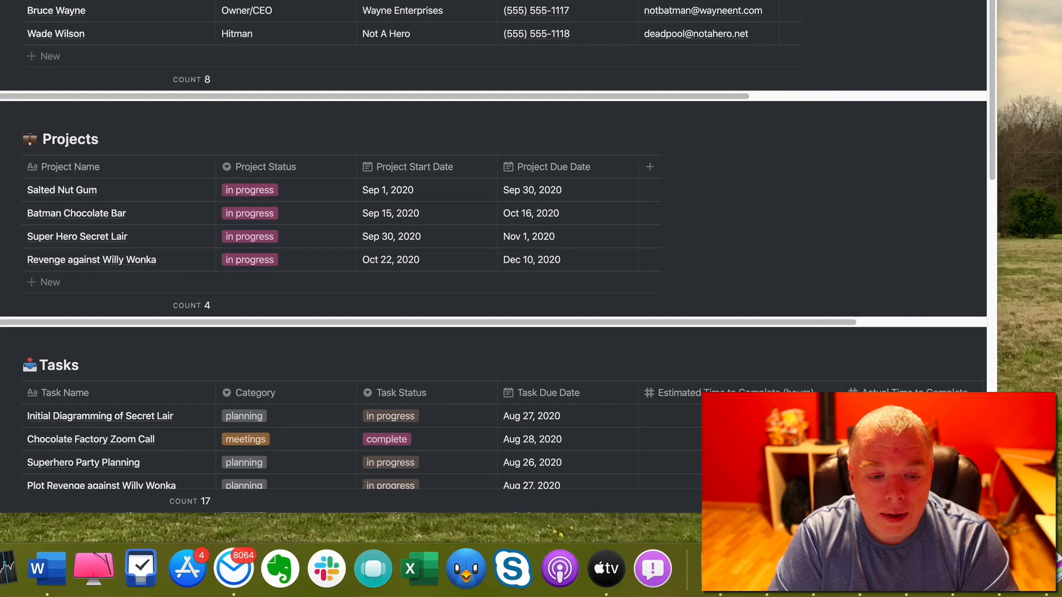
scroll(492, 249, "down", 3)
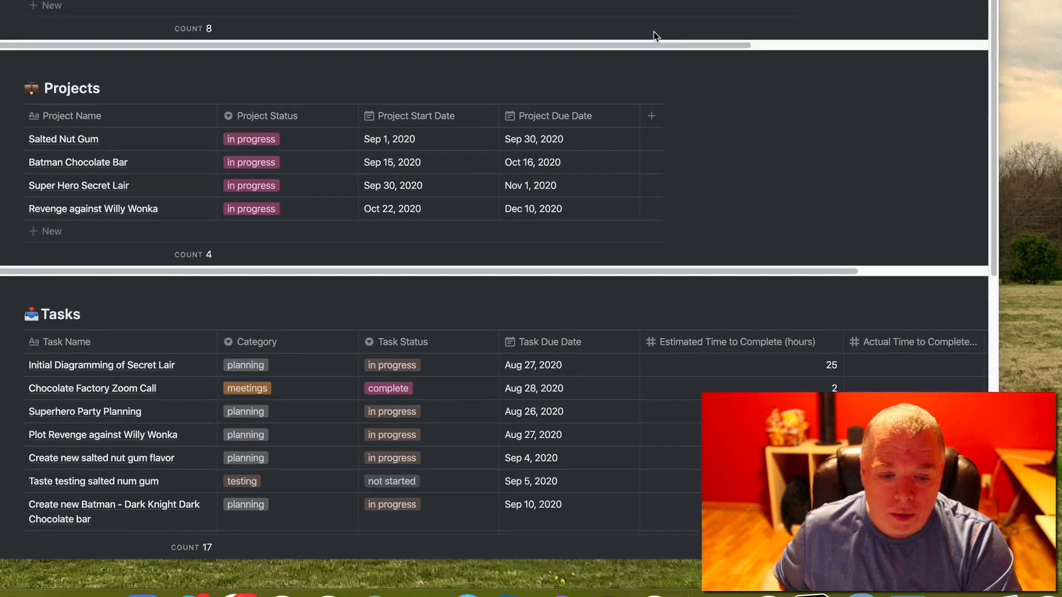
scroll(653, 15, "down", 5)
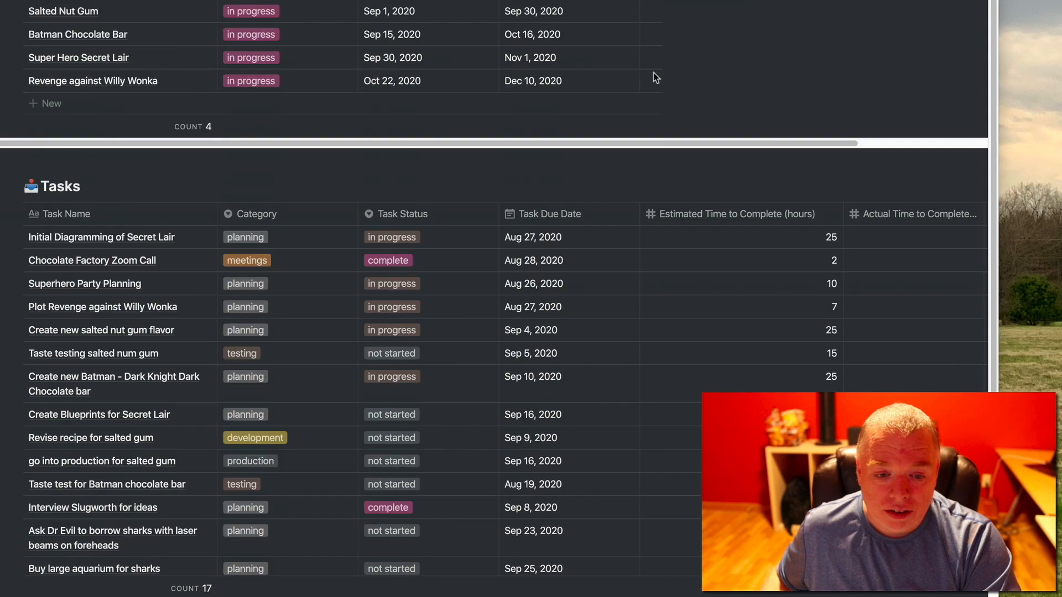
scroll(653, 72, "down", 3)
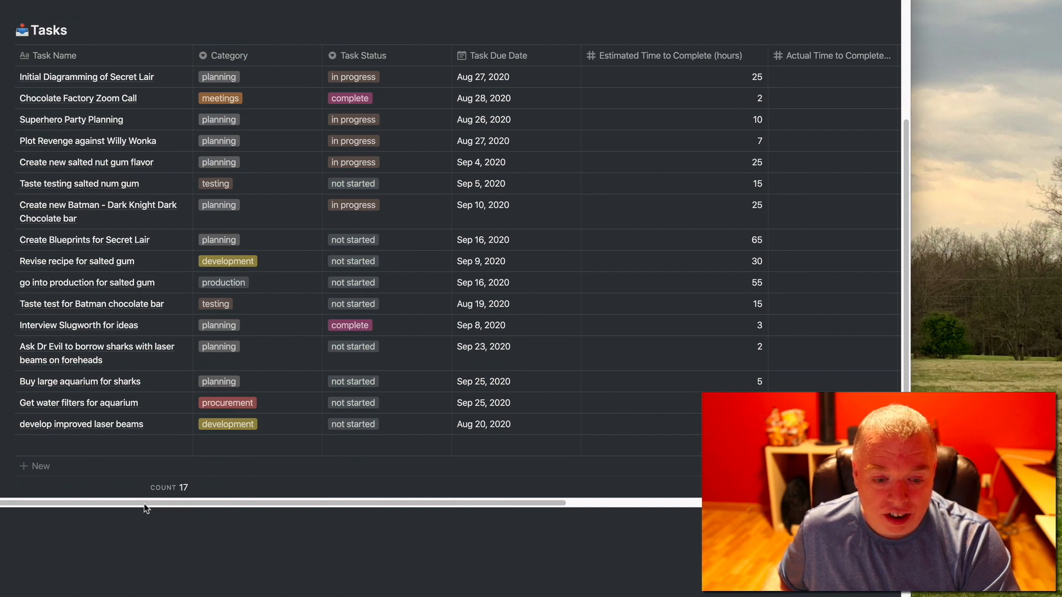
left_click_drag(225, 504, 261, 492)
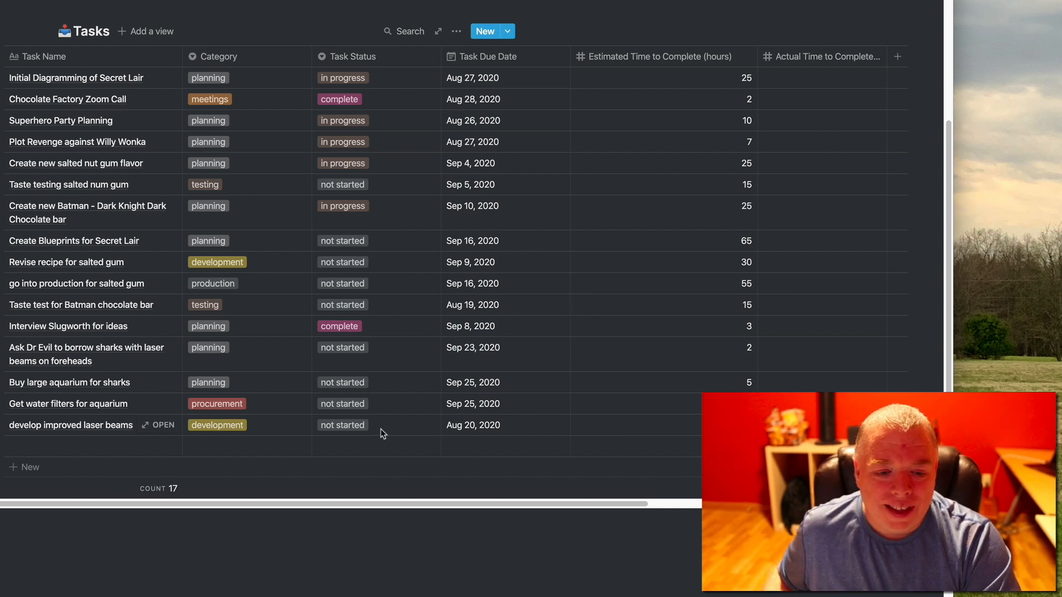
scroll(347, 502, "left", 2)
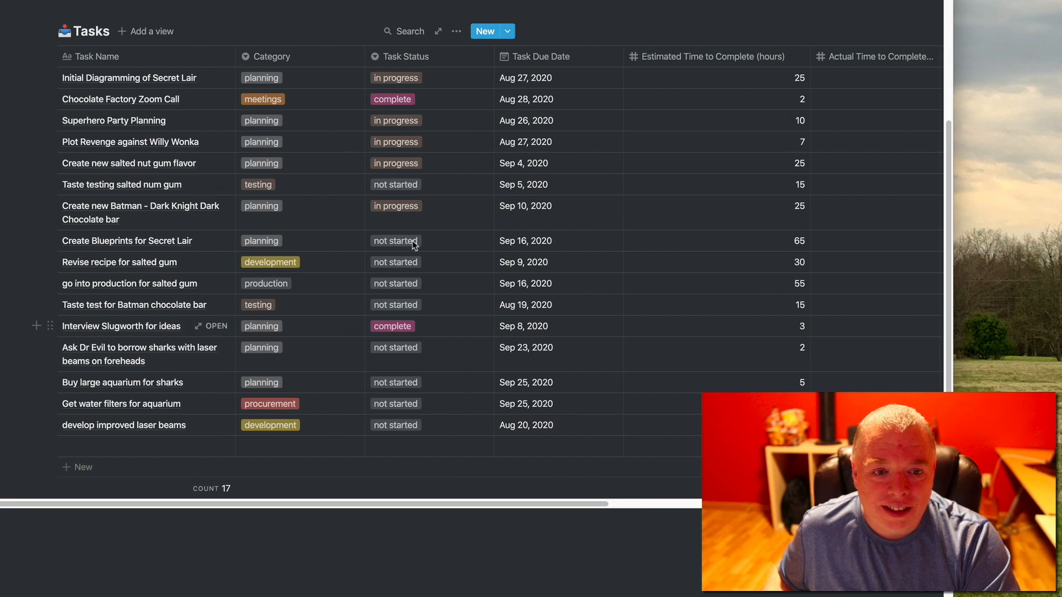
- Compare the Projects table with the Tasks table to see how their entries belong together
scroll(406, 244, "up", 5)
scroll(413, 244, "up", 2)
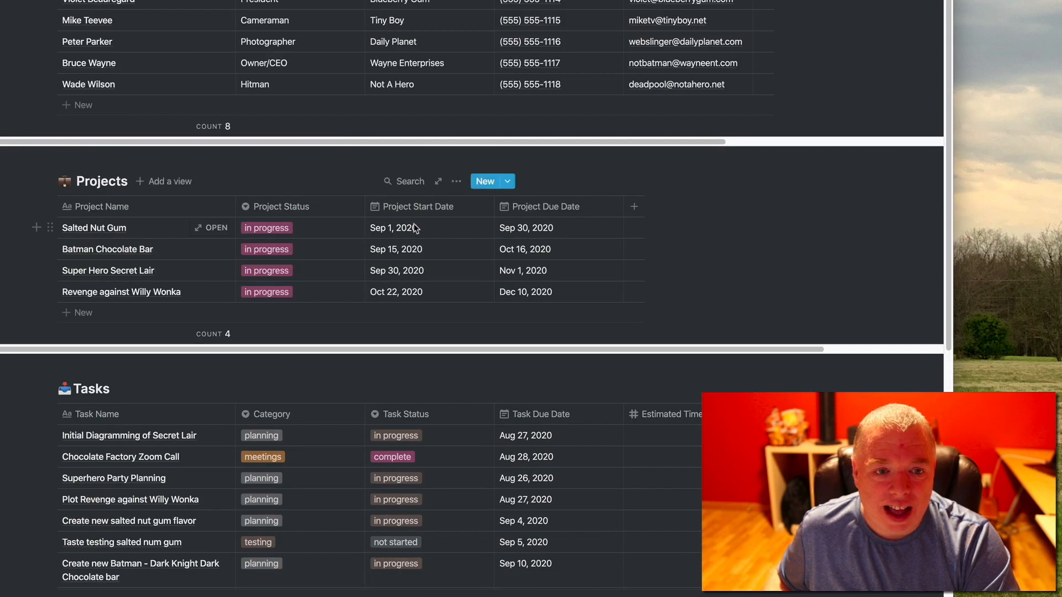
scroll(414, 238, "down", 5)
scroll(439, 166, "up", 3)
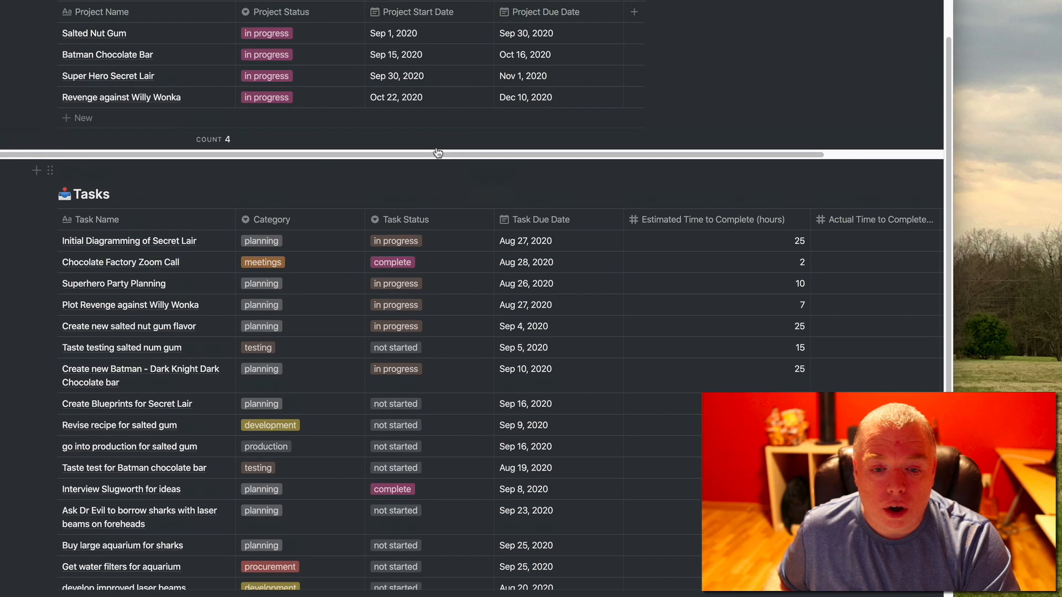
scroll(436, 152, "down", 3)
scroll(436, 152, "up", 6)
scroll(438, 152, "down", 1)
scroll(438, 153, "down", 5)
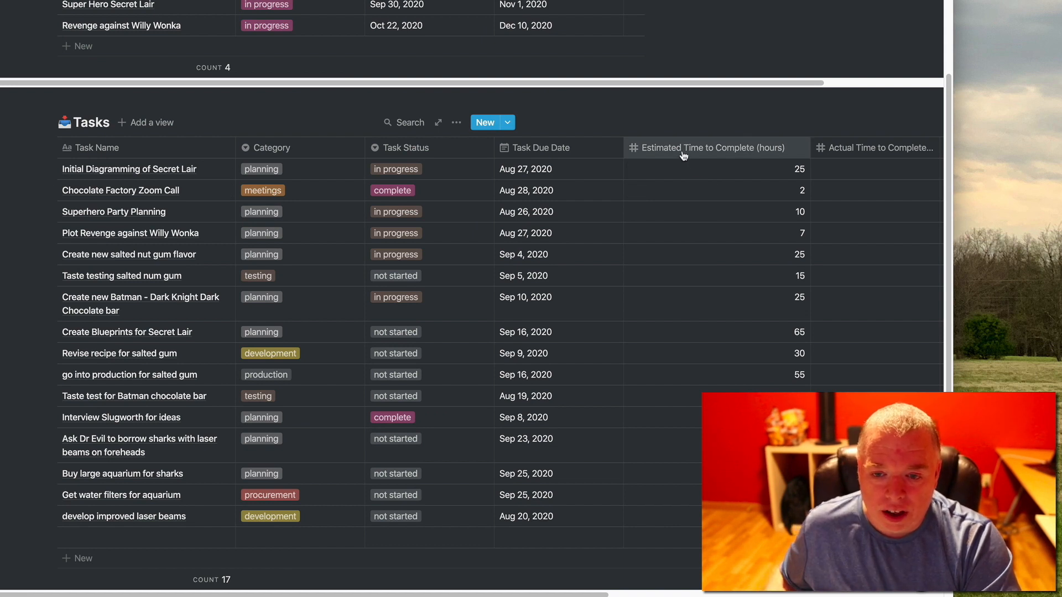
- Add a text column named Owner(s) at the end of the Tasks table
scroll(698, 188, "right", 5)
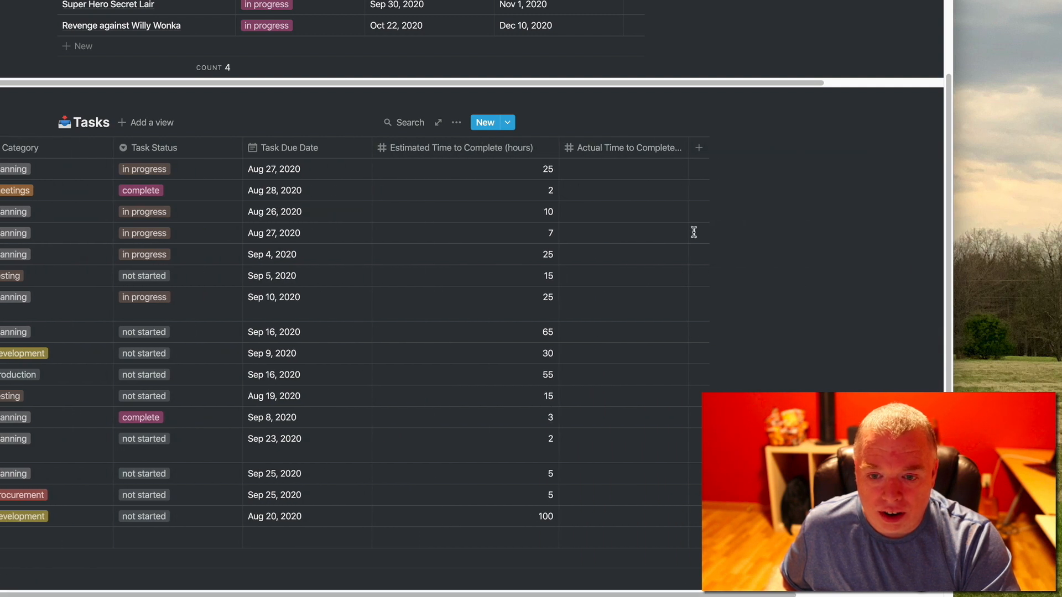
left_click(692, 154)
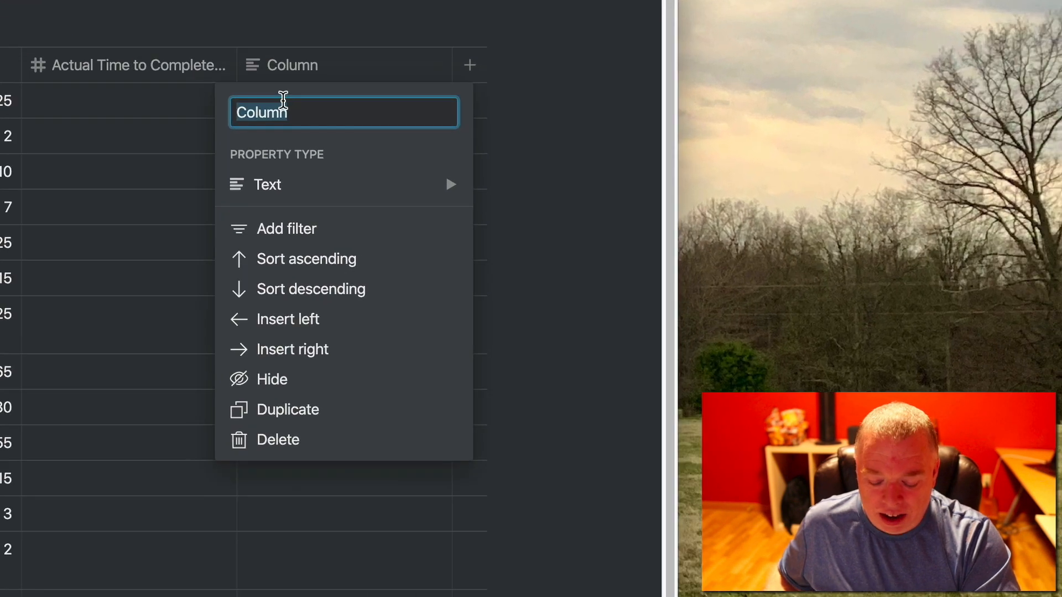
type("Owner")
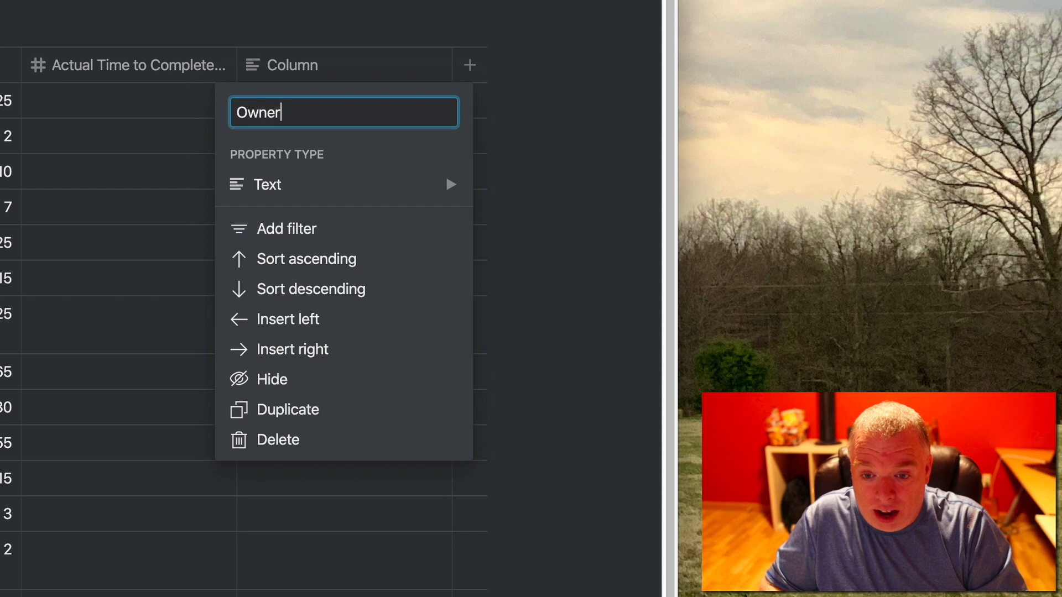
type("(s)")
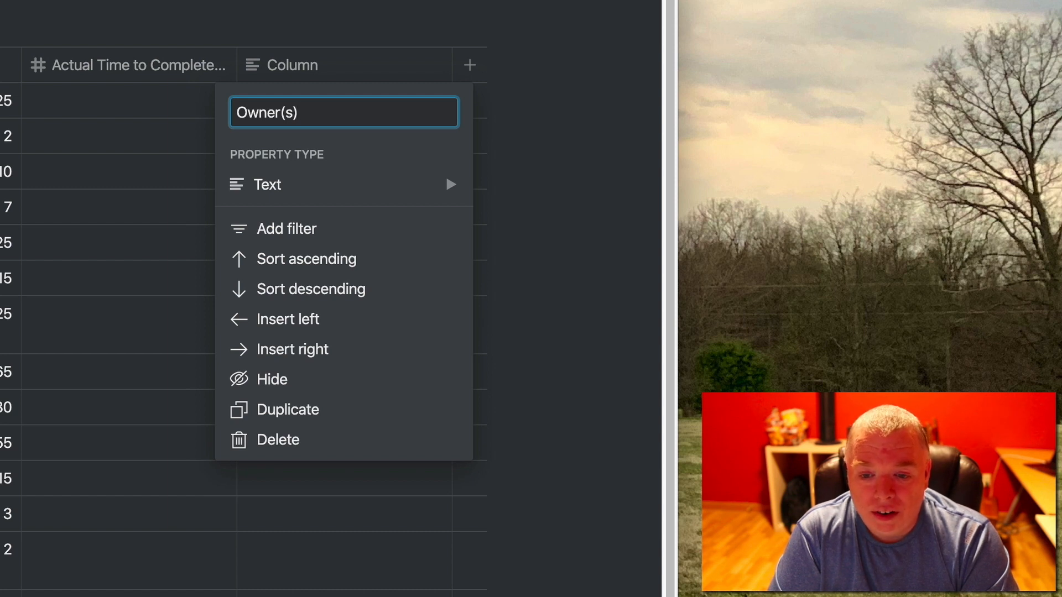
left_click(436, 194)
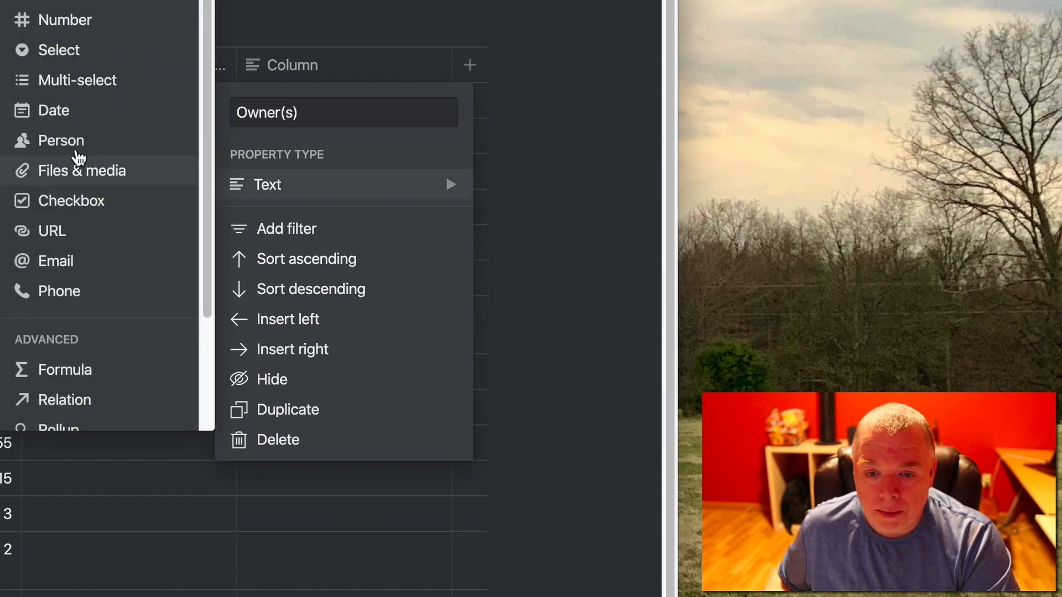
mouse_move(58, 155)
key("Escape")
key("Escape")
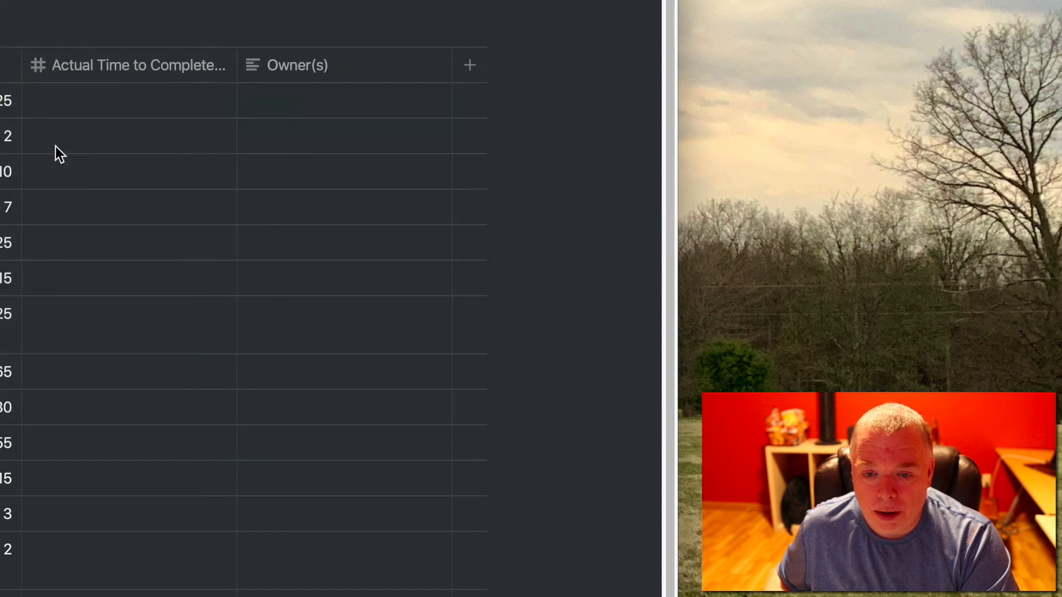
- Change the Owner(s) column to the Person property type and check which people the first task offers
left_click(303, 66)
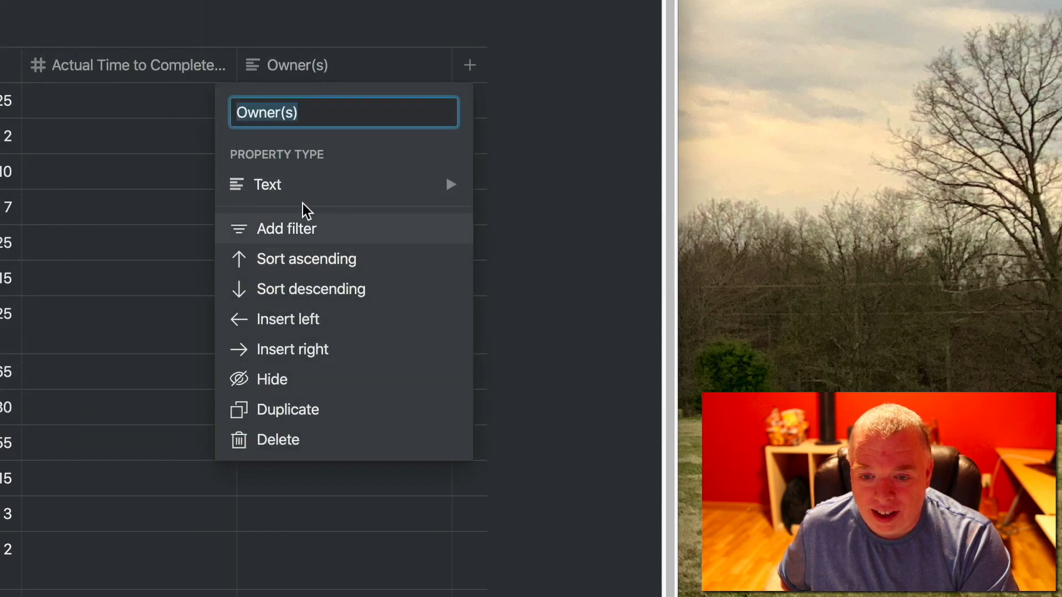
left_click(296, 187)
left_click(82, 138)
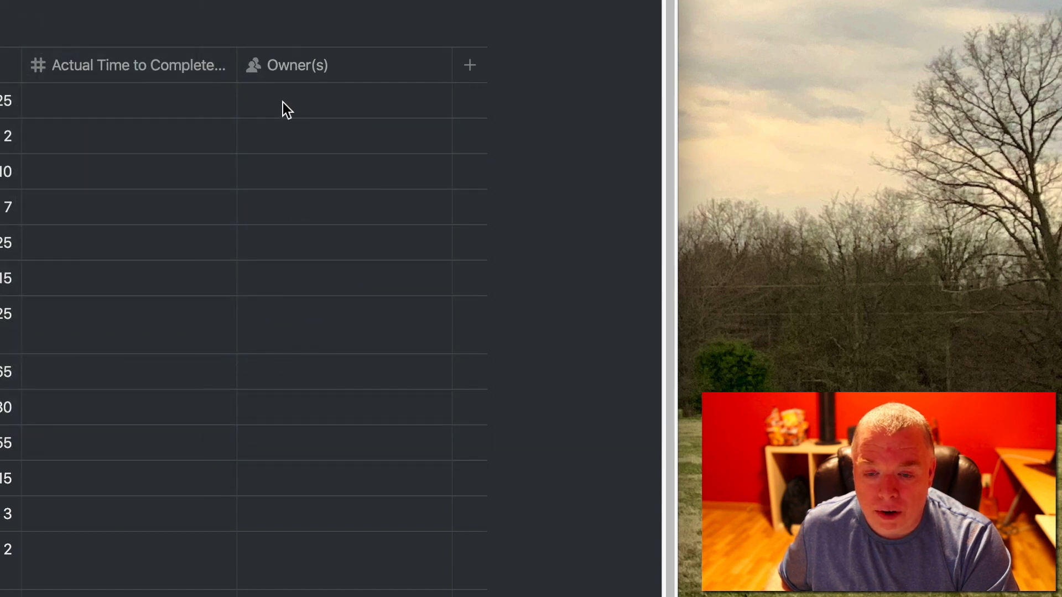
left_click(283, 102)
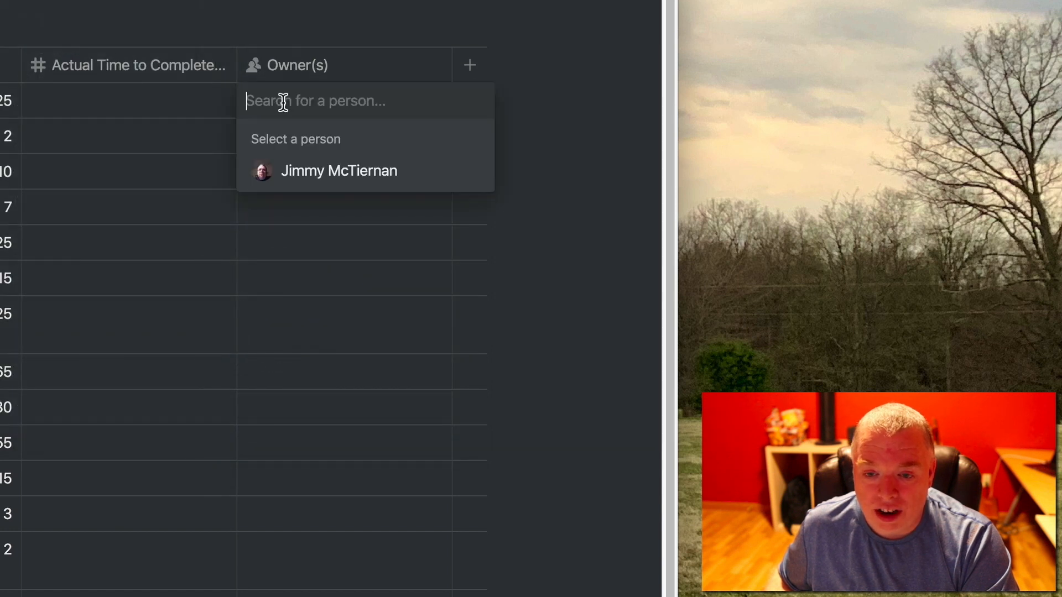
left_click(339, 69)
- Set the Owner(s) column's property type back to Text
left_click(338, 68)
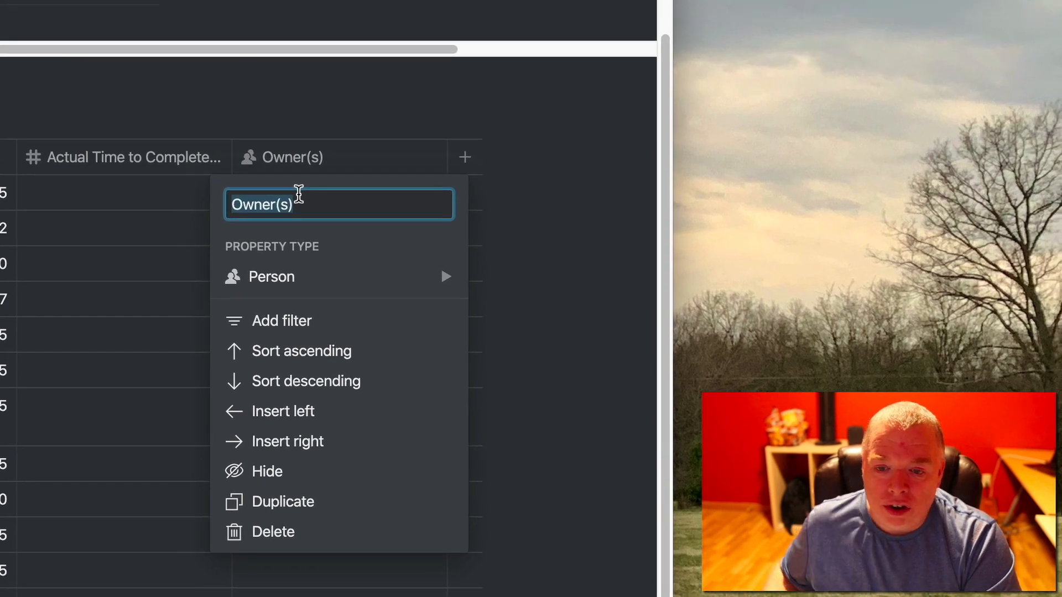
left_click(304, 277)
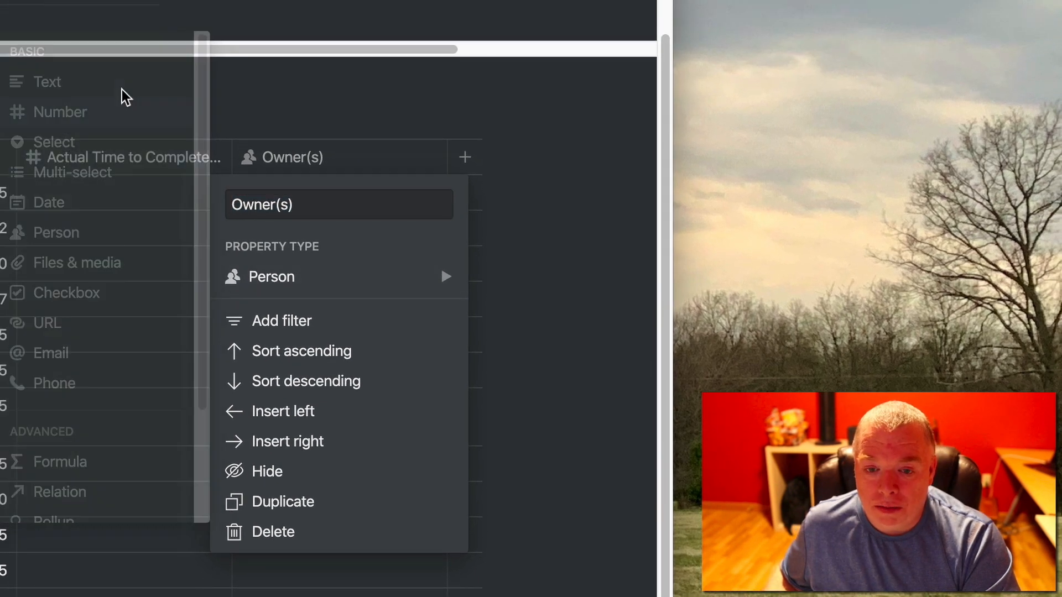
key("Escape")
key("Escape")
left_click(298, 163)
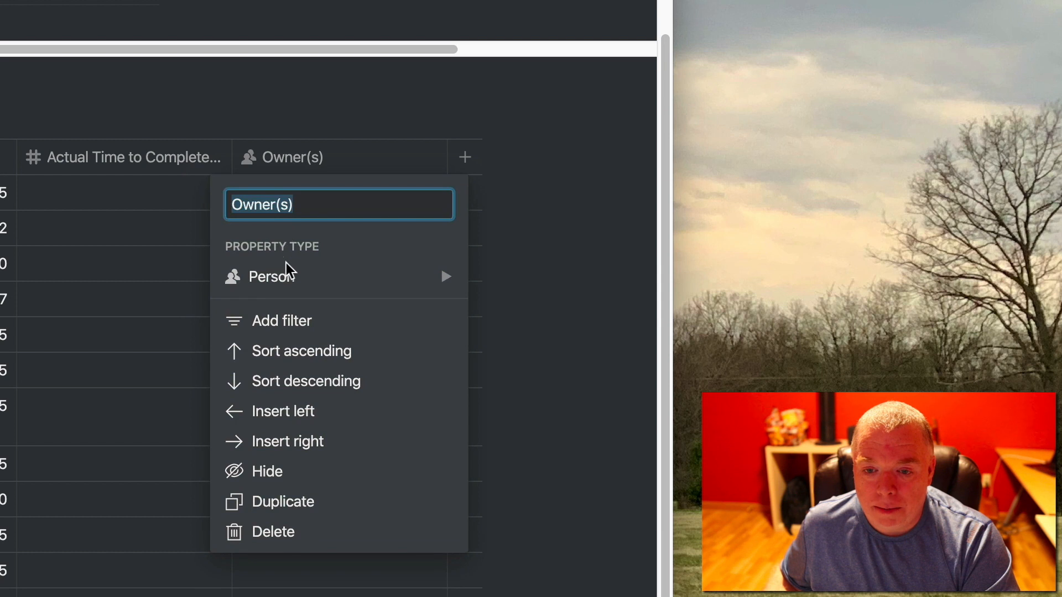
left_click(286, 272)
left_click(61, 89)
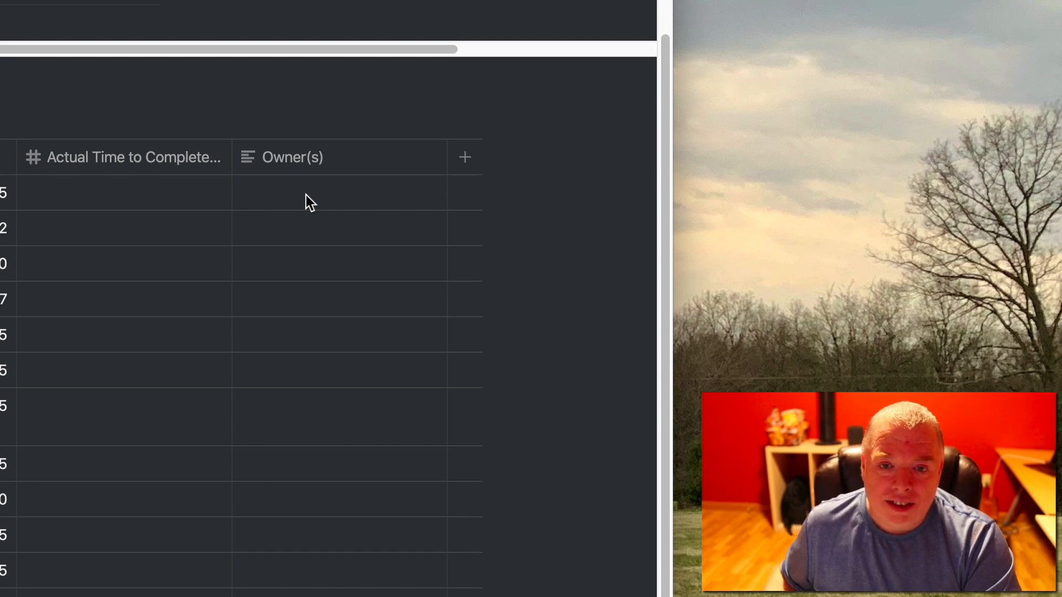
- Change the Tasks table's Owner(s) column to a Relation property linked to the Contacts database of this page
scroll(307, 195, "up", 5)
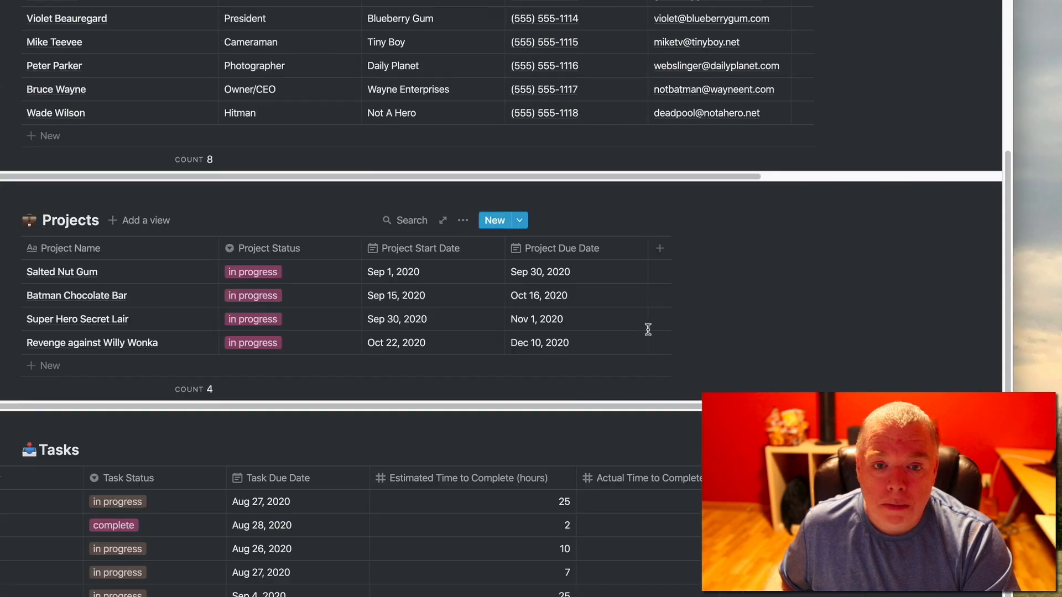
scroll(648, 329, "down", 5)
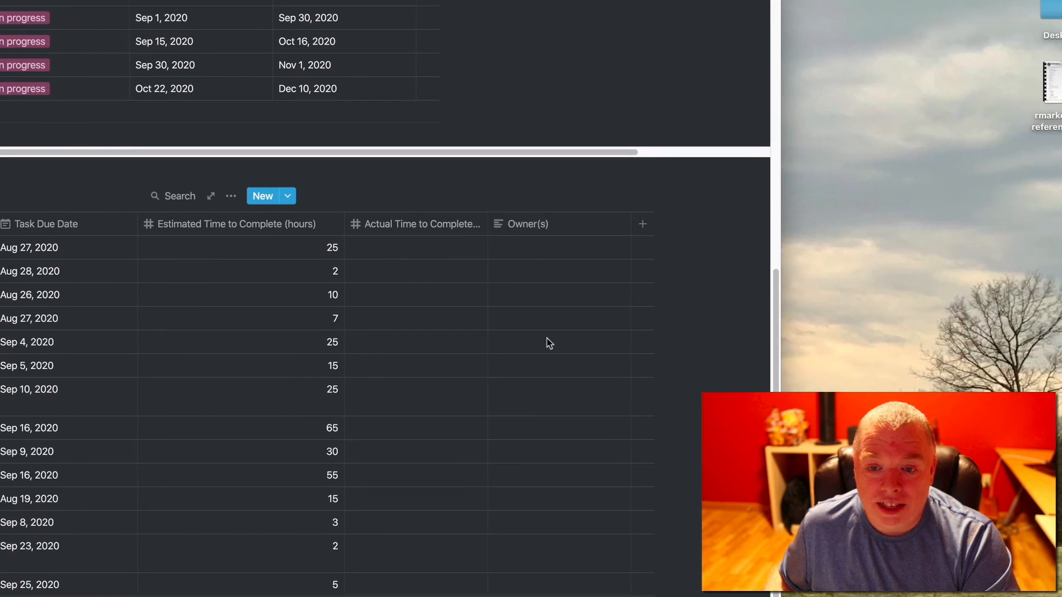
scroll(542, 294, "up", 5)
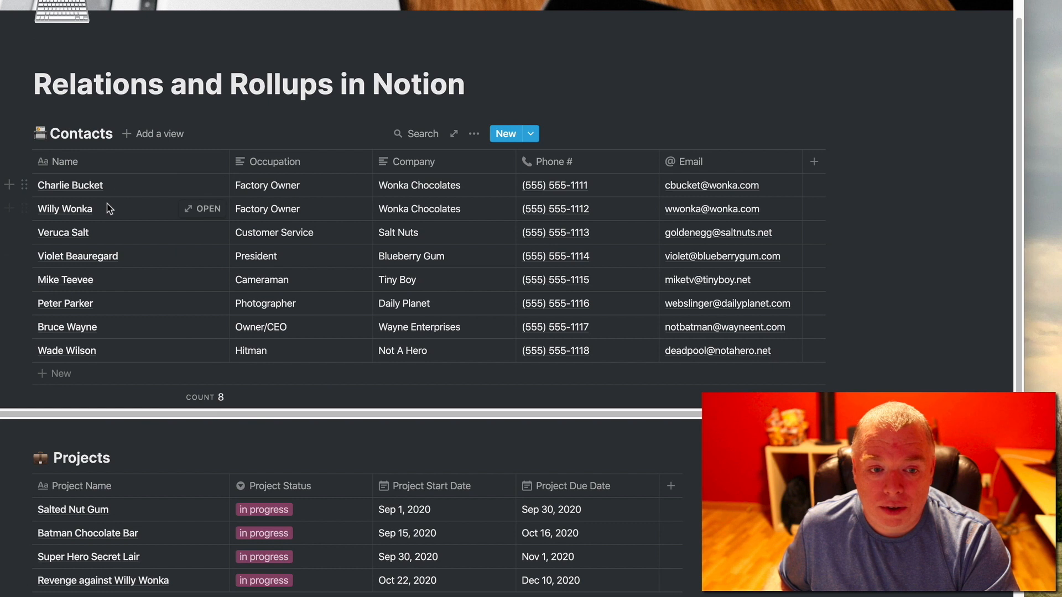
scroll(479, 390, "down", 10)
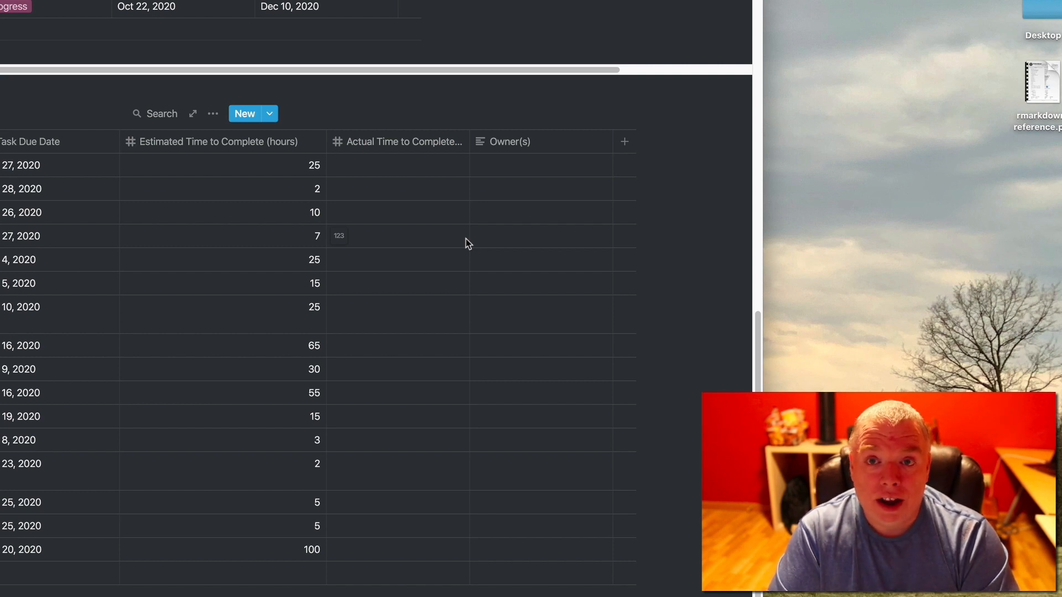
left_click(488, 151)
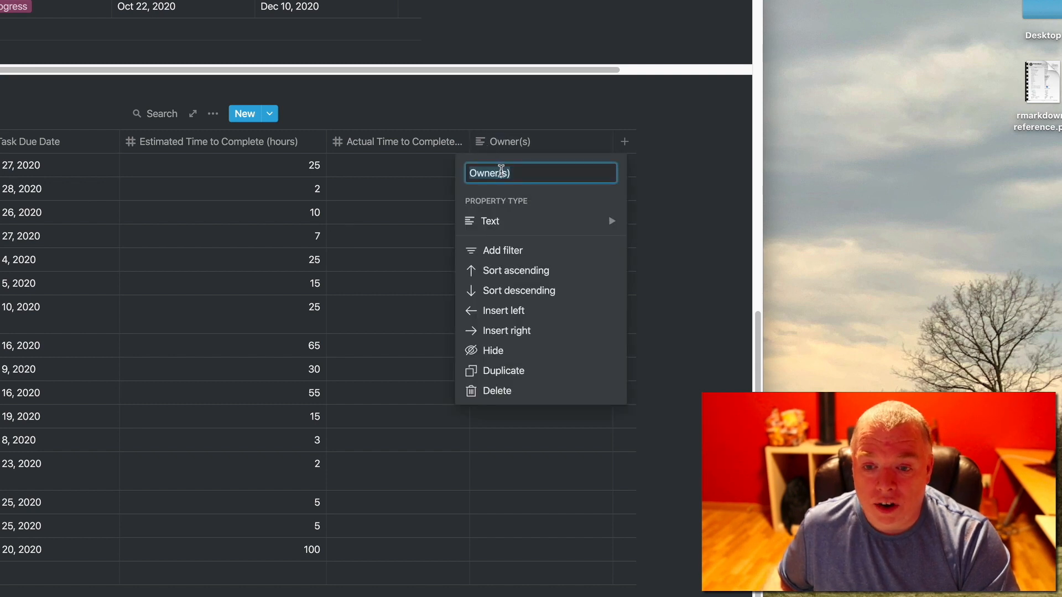
mouse_move(516, 217)
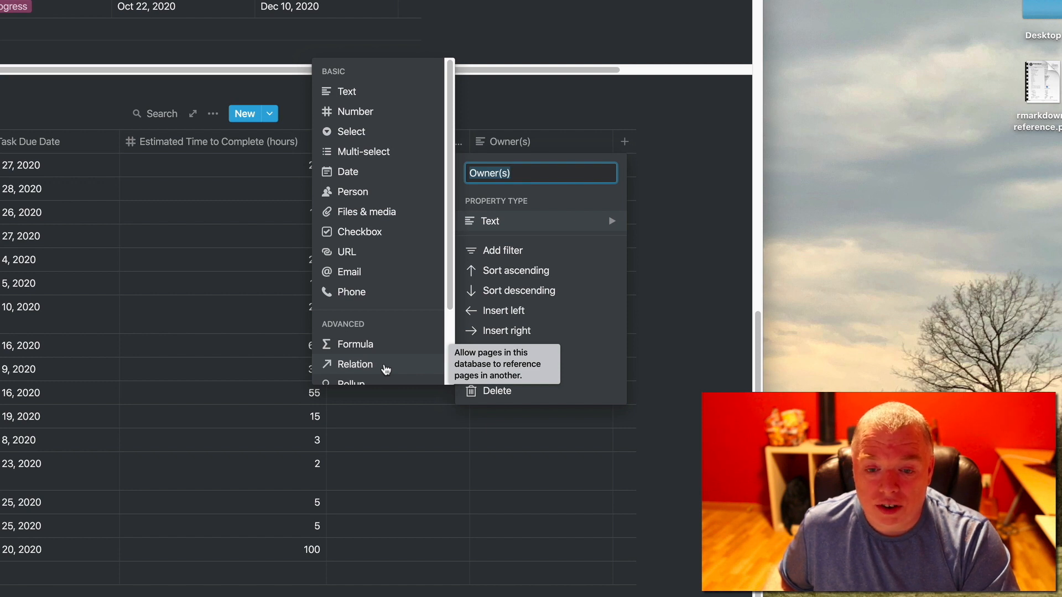
left_click(385, 366)
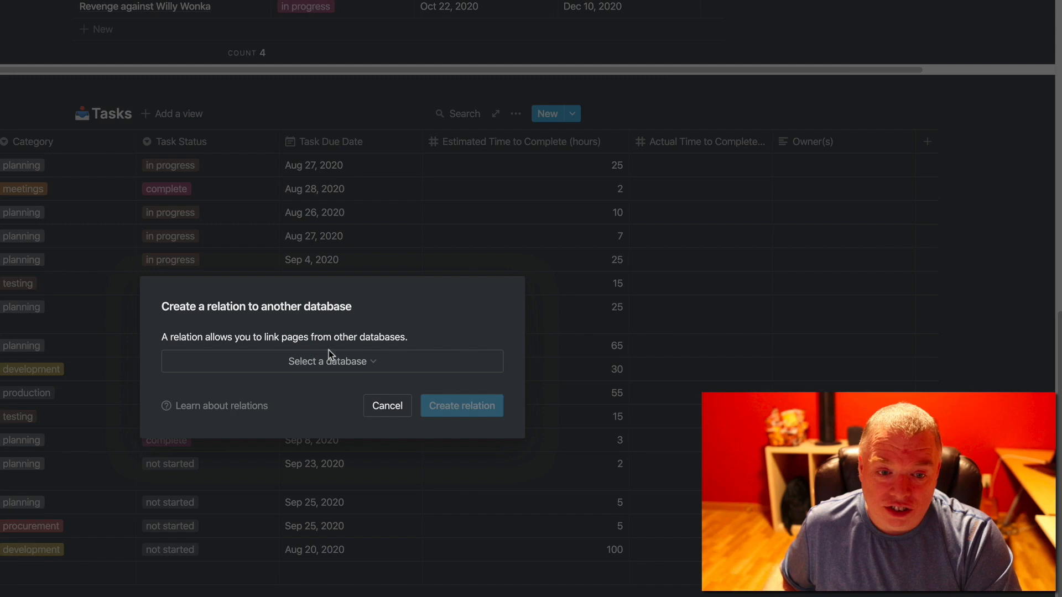
left_click(368, 362)
type("contact")
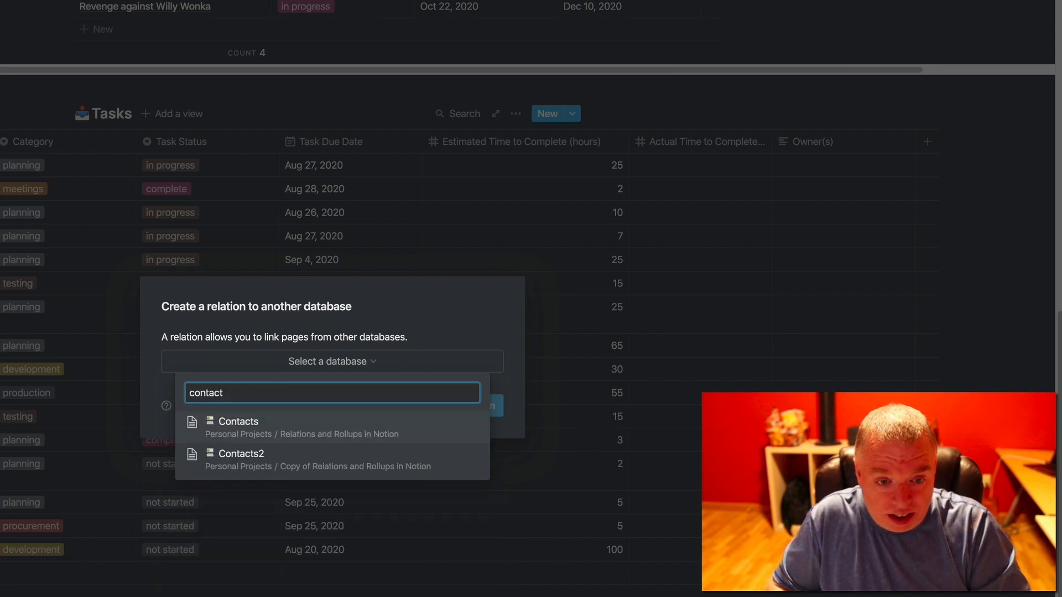
left_click(280, 434)
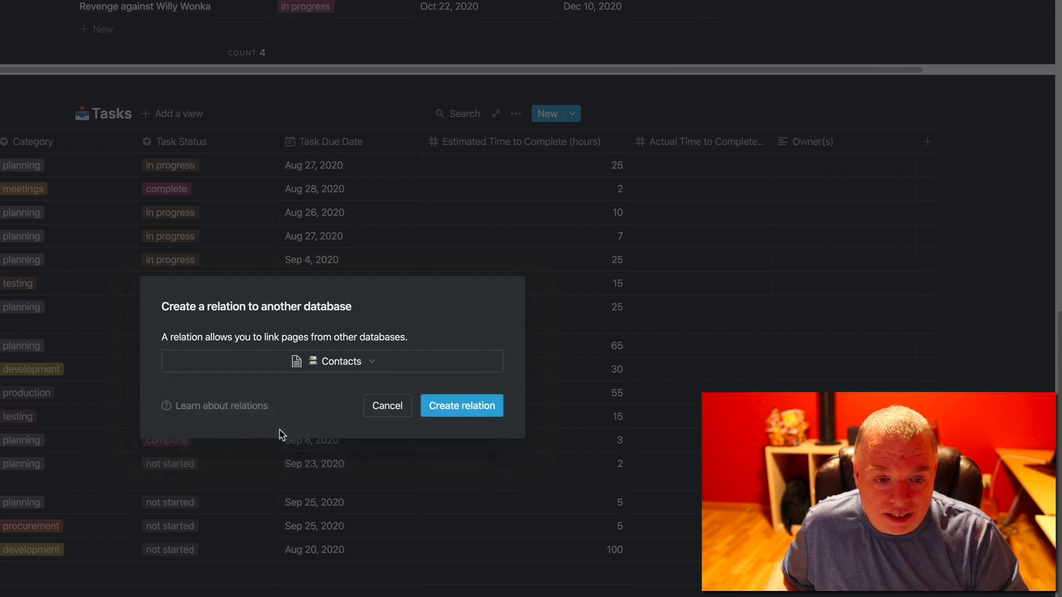
left_click(427, 408)
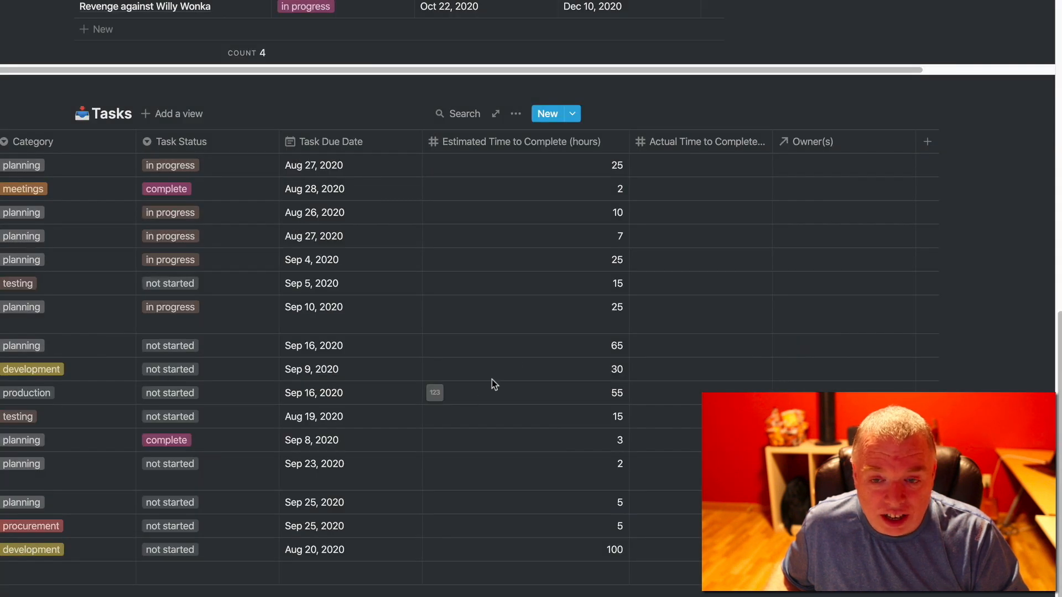
- Link the Wayne Enterprises contact as owner of the Initial Diagramming of Secret Lair task
scroll(515, 363, "up", 10)
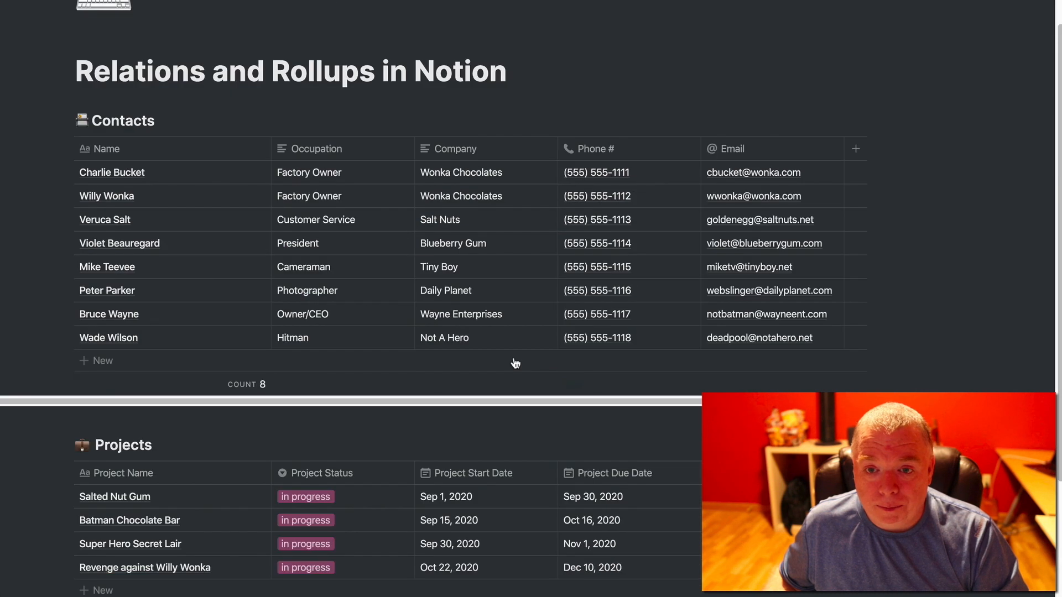
scroll(515, 362, "down", 1)
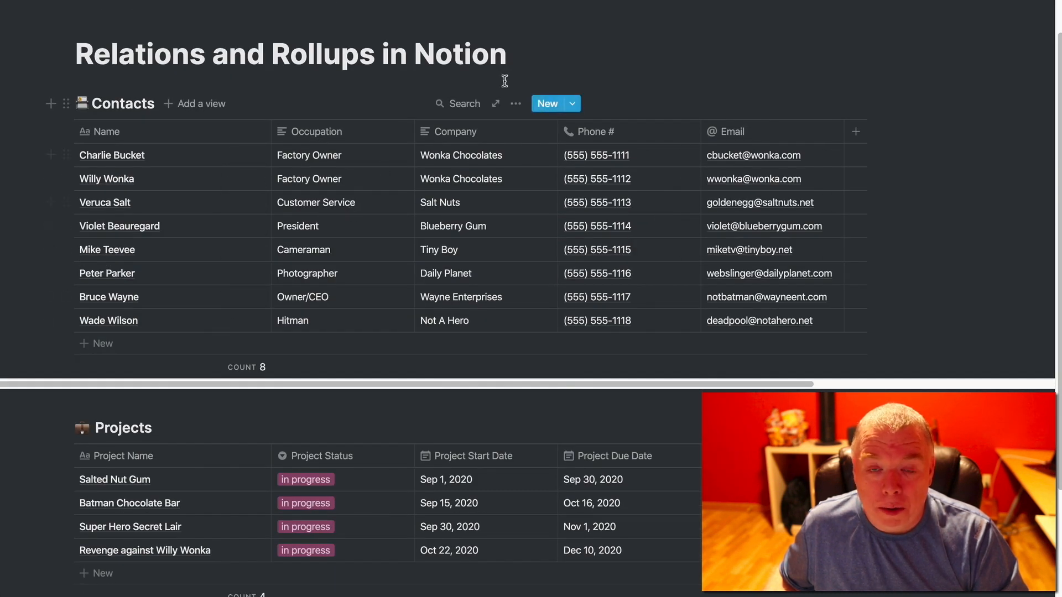
scroll(612, 278, "down", 2)
scroll(610, 275, "down", 3)
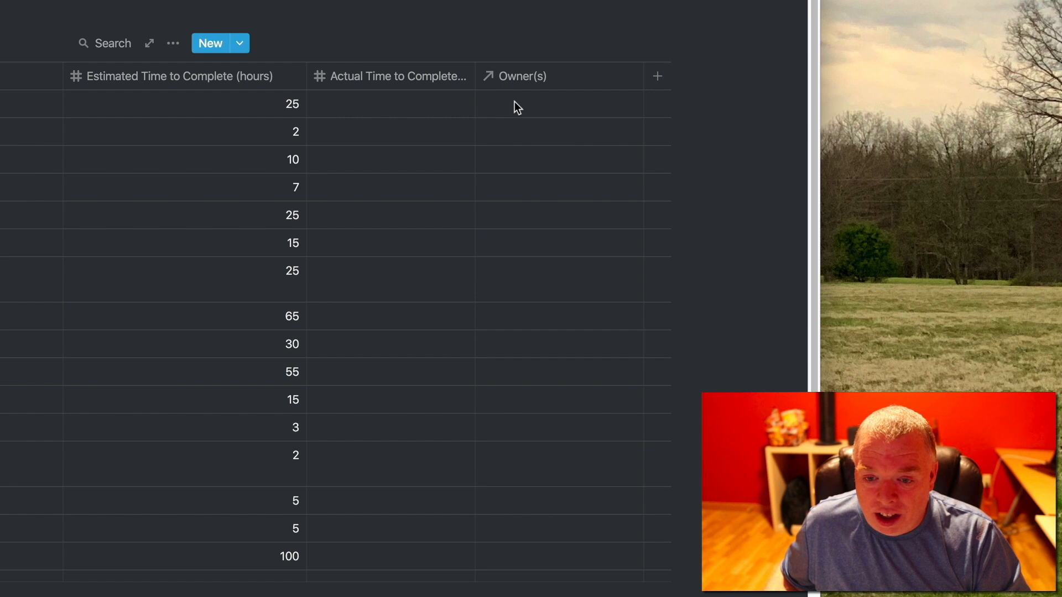
left_click(515, 106)
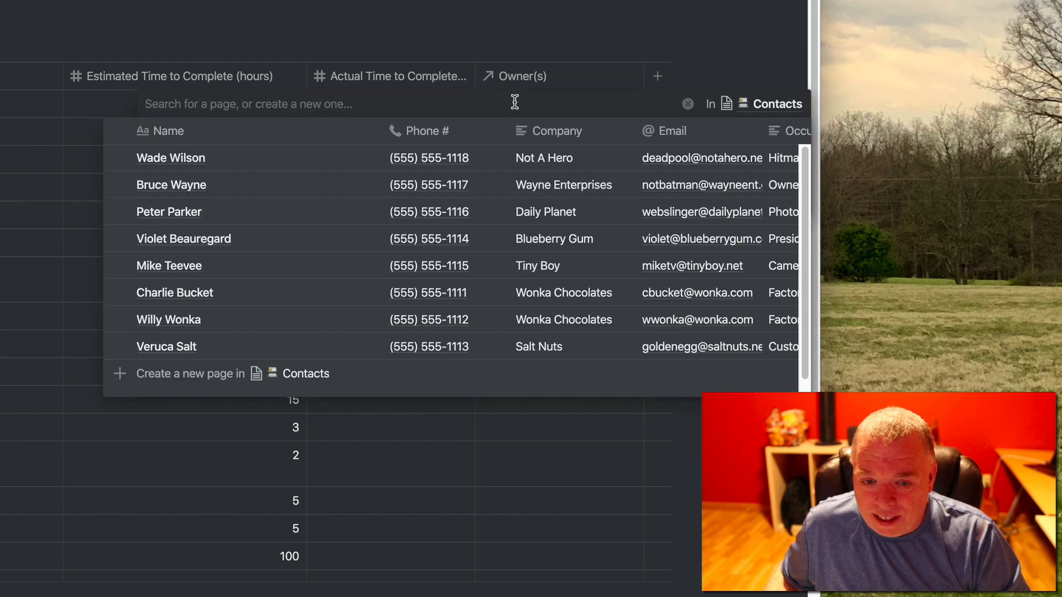
key("Escape")
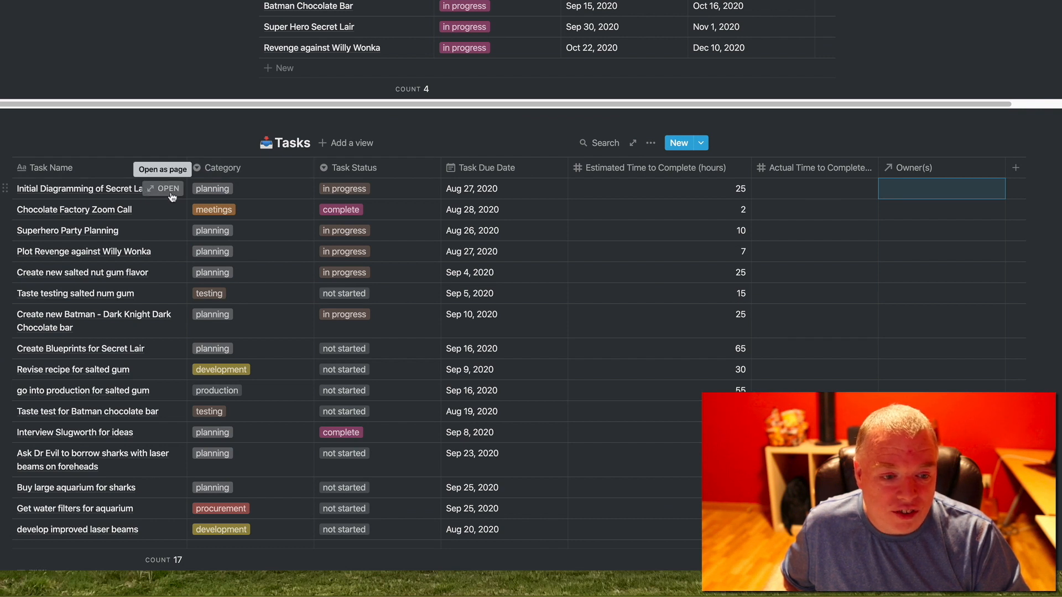
left_click(903, 187)
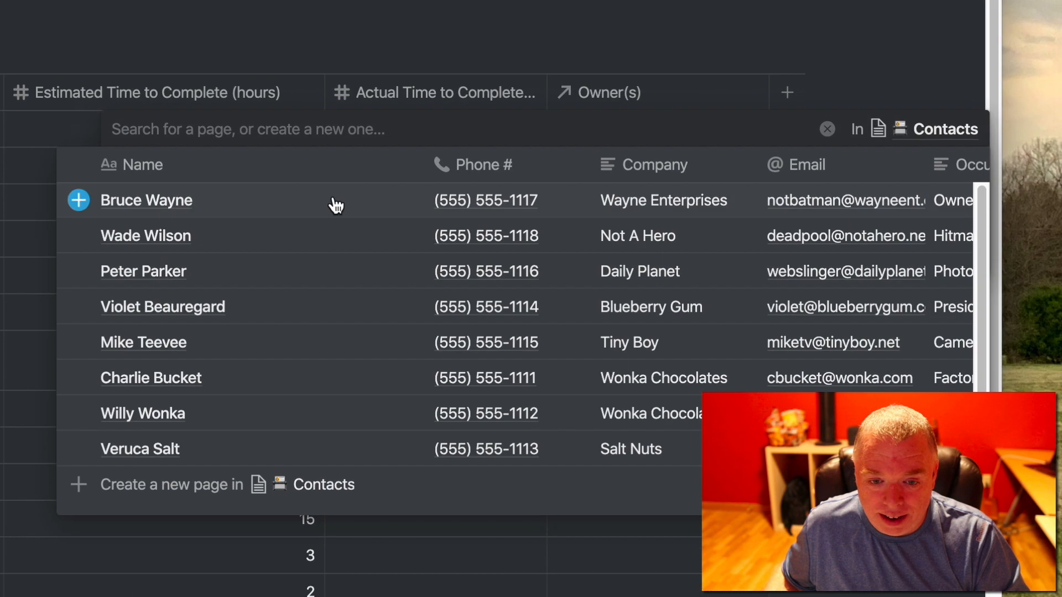
left_click(79, 202)
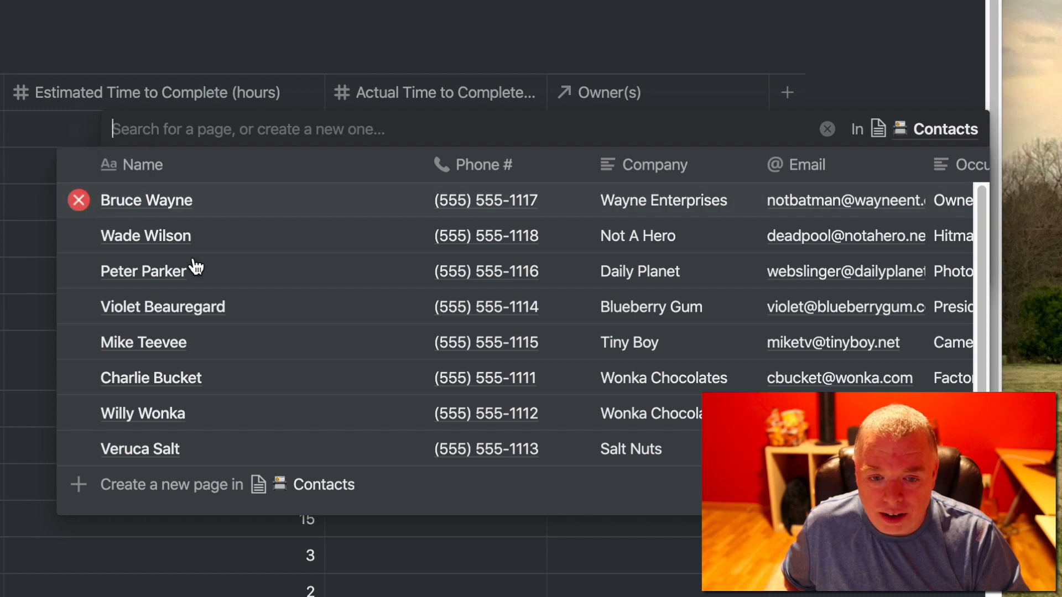
left_click(578, 588)
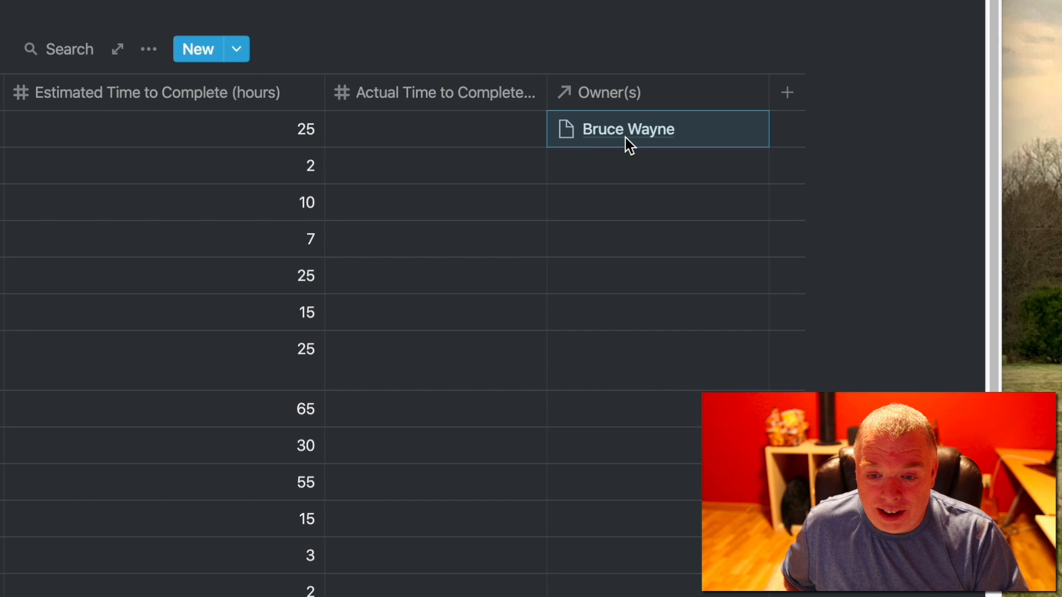
left_click(612, 172)
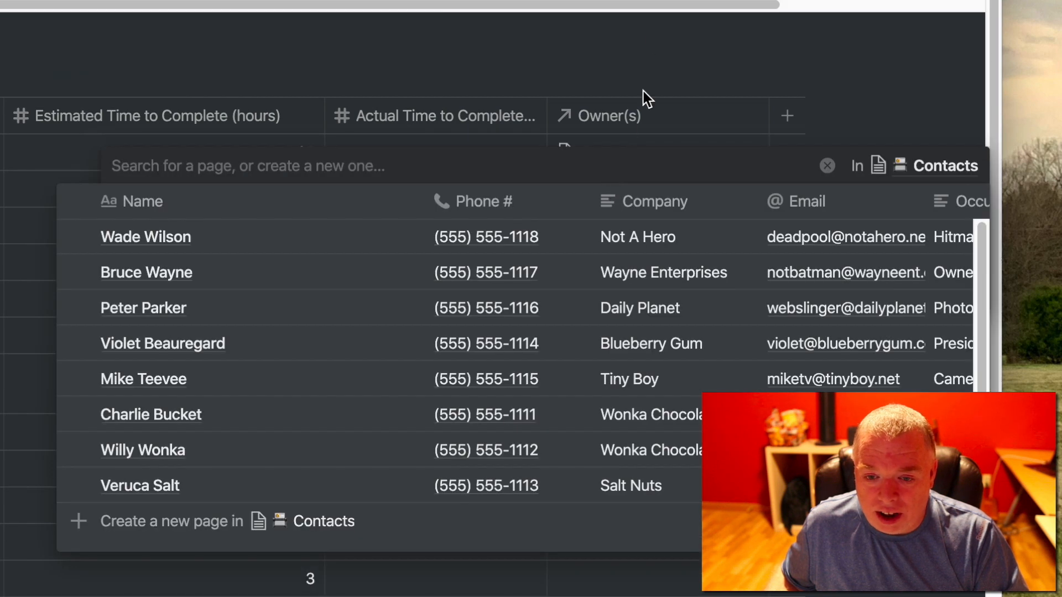
key("Escape")
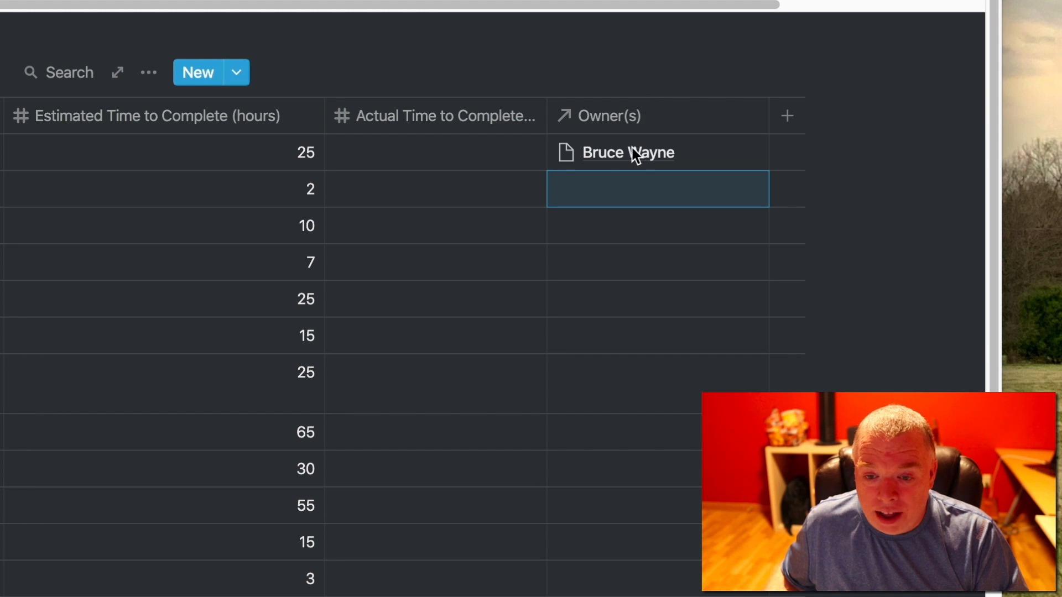
- Rename the Contacts table's Related to Tasks (Owner(s)) column as Tasks Assigned
scroll(600, 136, "up", 1)
scroll(601, 137, "up", 5)
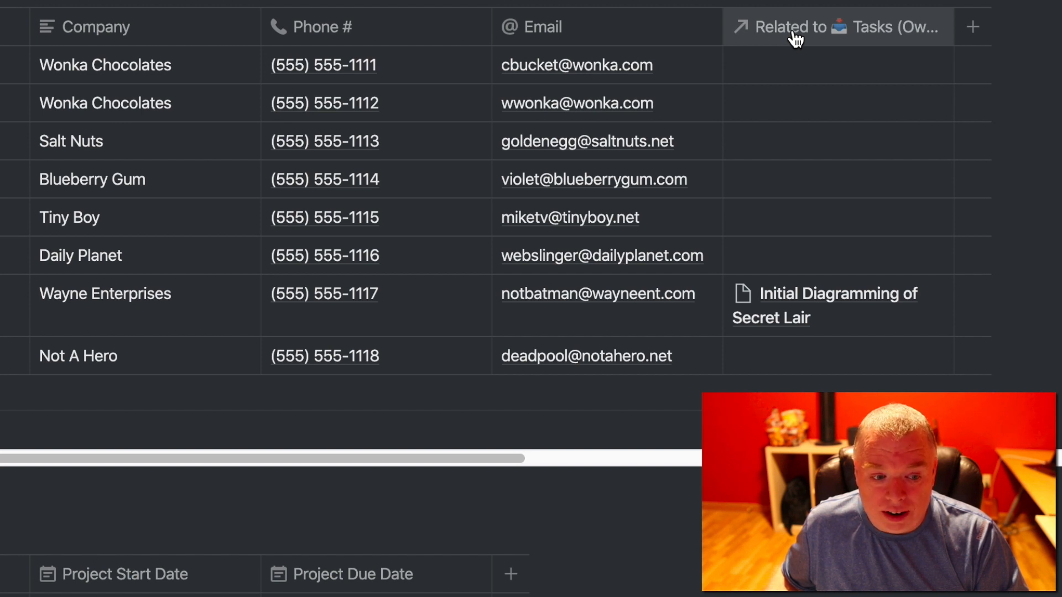
left_click(795, 38)
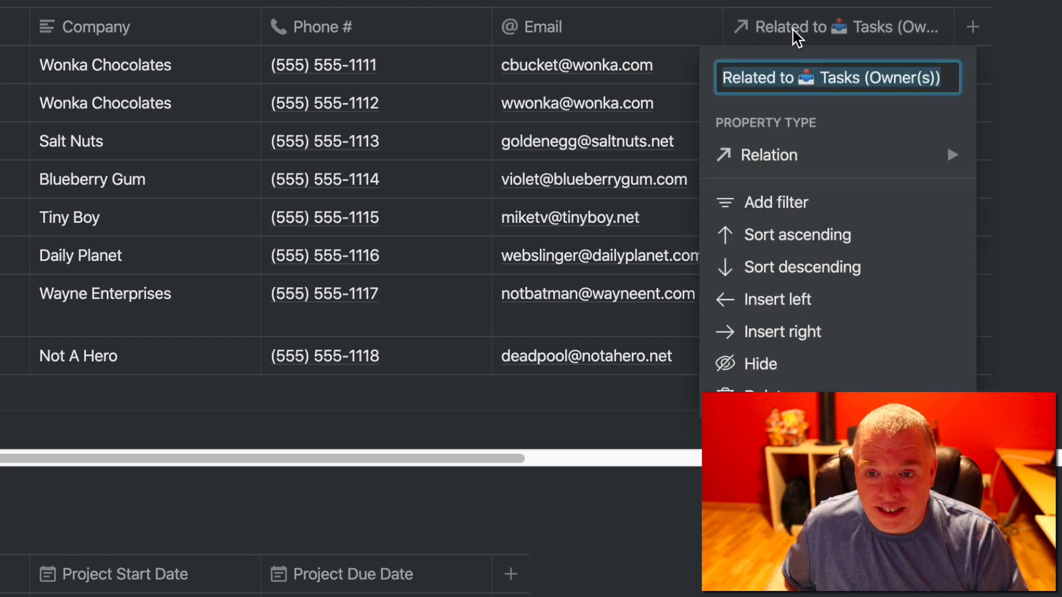
key("BackSpace")
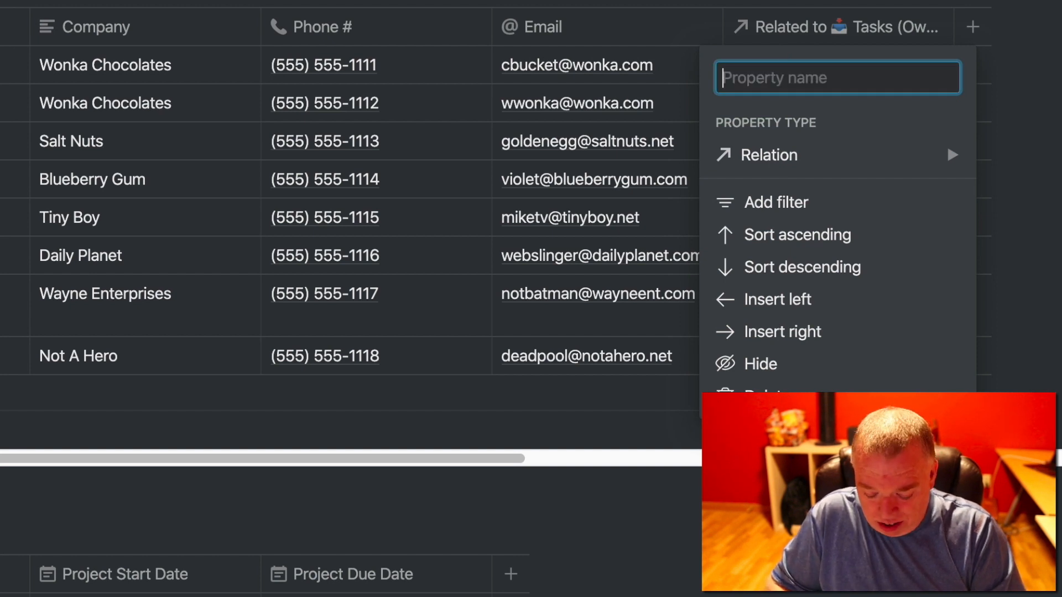
type("P")
key("BackSpace")
type("Task")
key("BackSpace")
type("s")
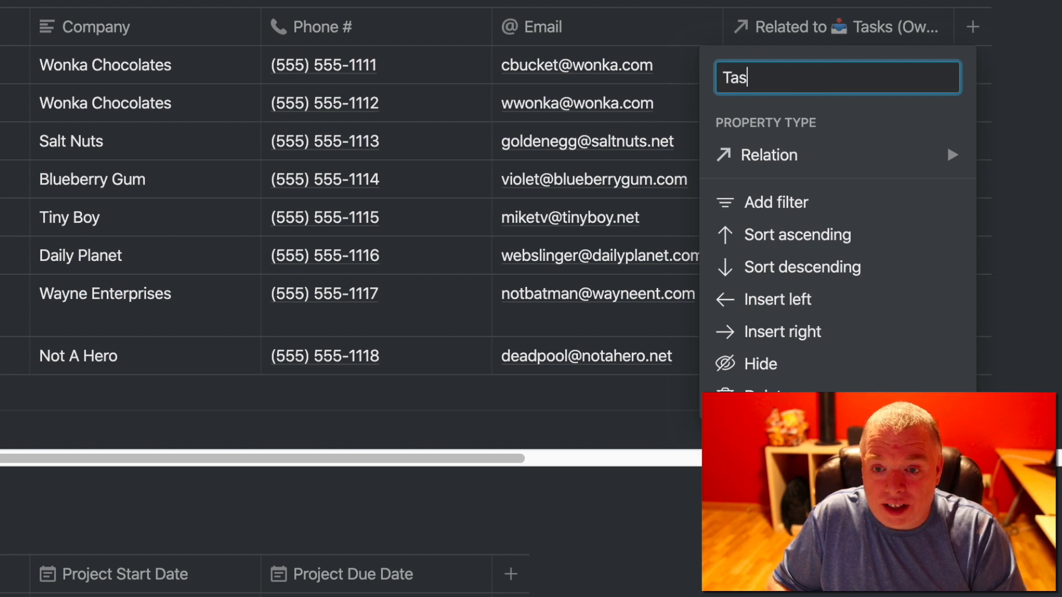
type("ks Assigned")
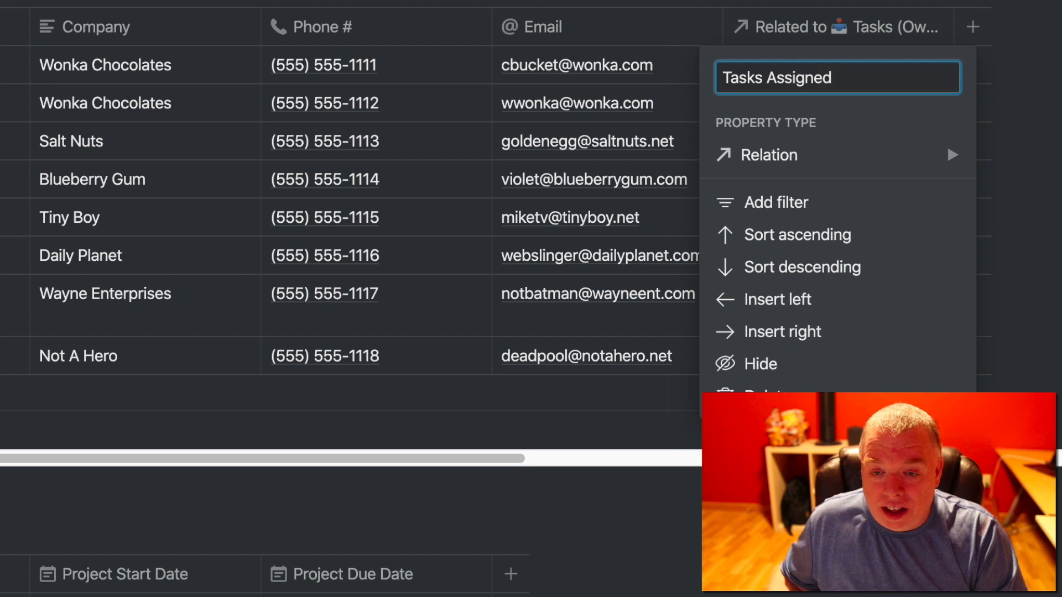
key("Return")
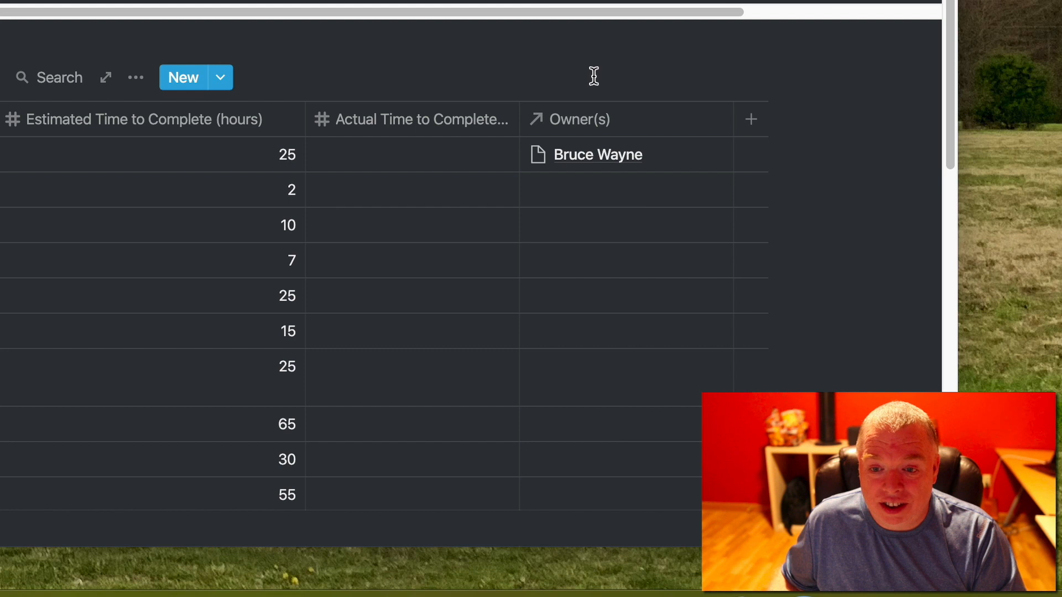
- Link the Wayne Enterprises contact as owner of the Superhero Party Planning task
scroll(621, 156, "down", 2)
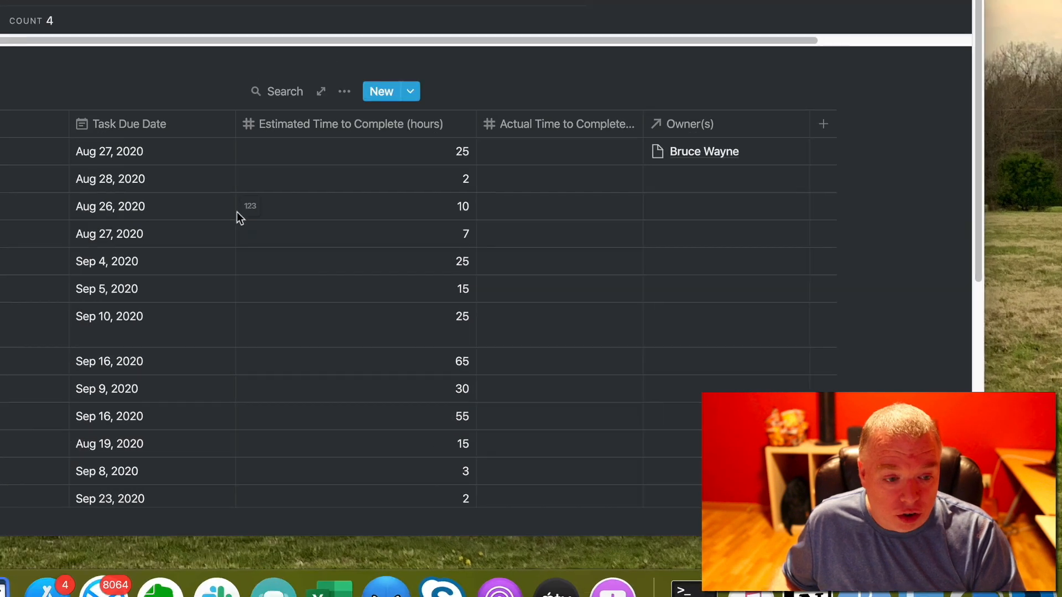
left_click(817, 302)
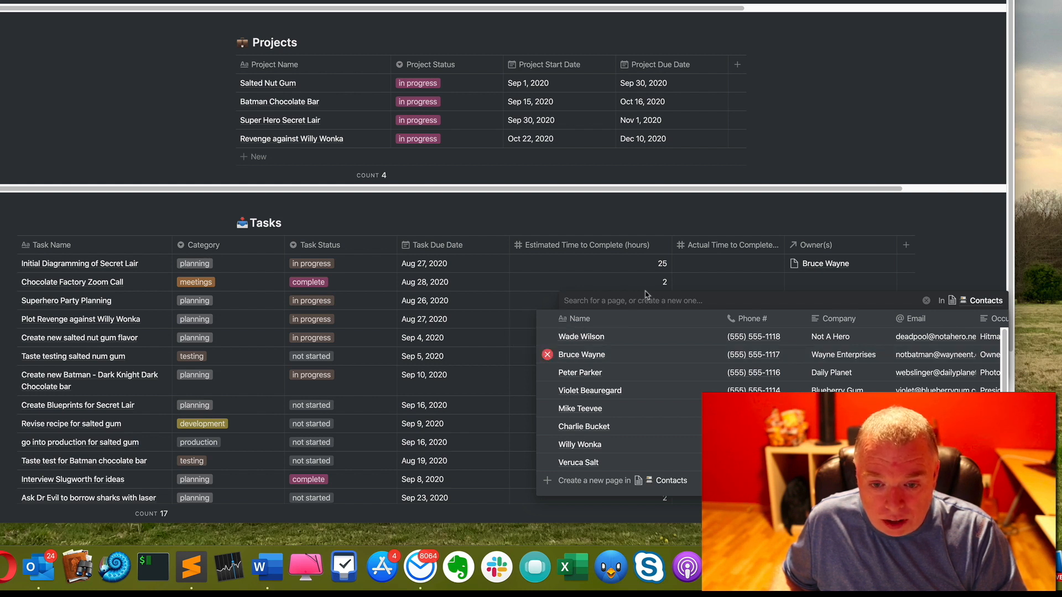
key("Escape")
left_click(817, 280)
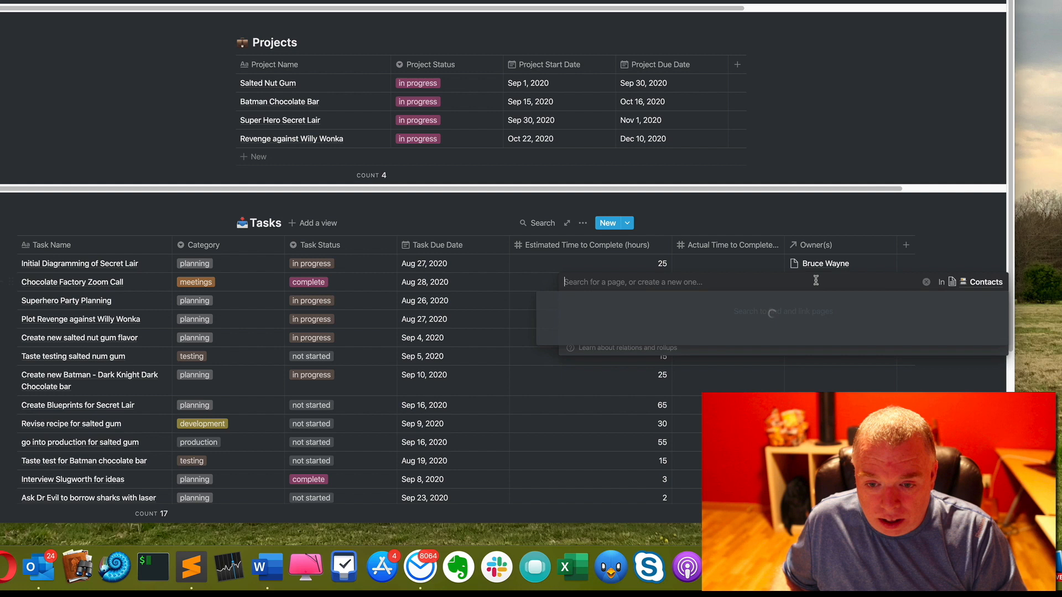
scroll(816, 281, "up", 1)
left_click(849, 239)
- Review the tasks linked to the Wayne Enterprises contact and hide the Tasks Assigned column in the Contacts table
scroll(857, 232, "up", 5)
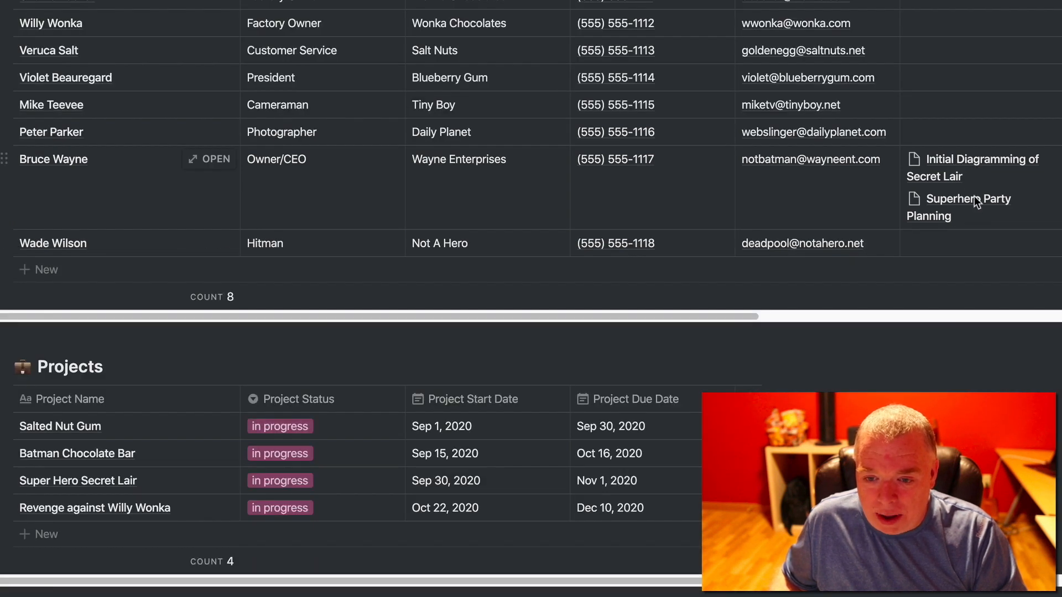
scroll(956, 253, "down", 7)
scroll(956, 287, "up", 8)
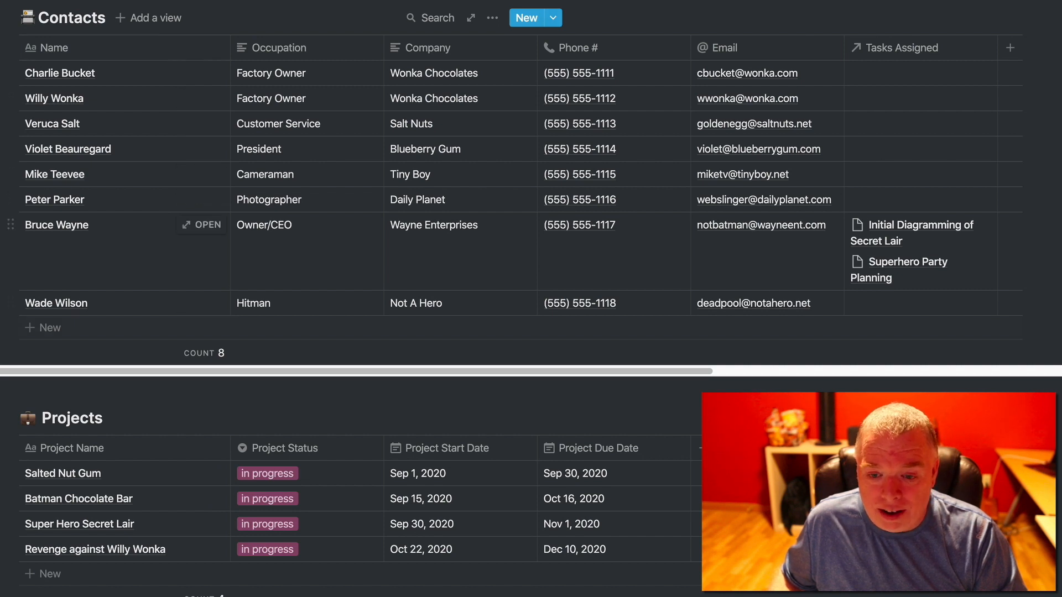
scroll(871, 291, "down", 5)
scroll(871, 290, "up", 6)
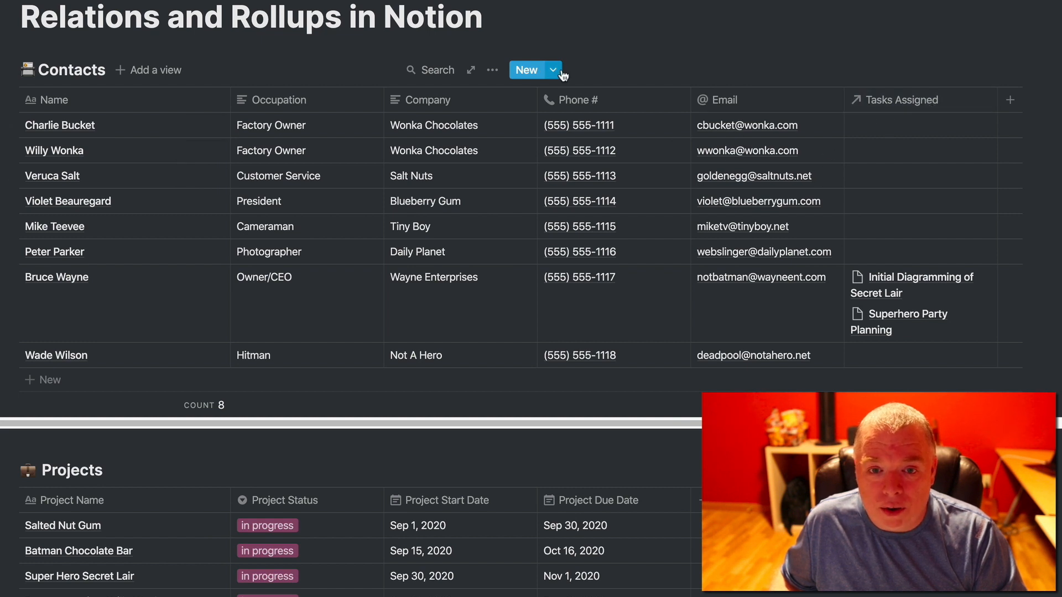
left_click(939, 103)
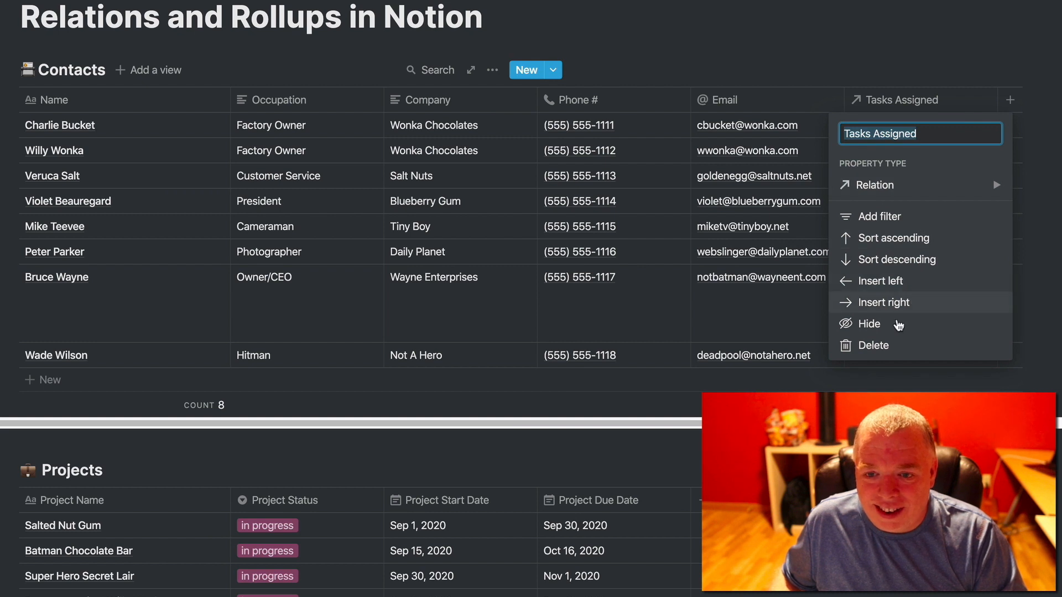
left_click(921, 31)
left_click(921, 99)
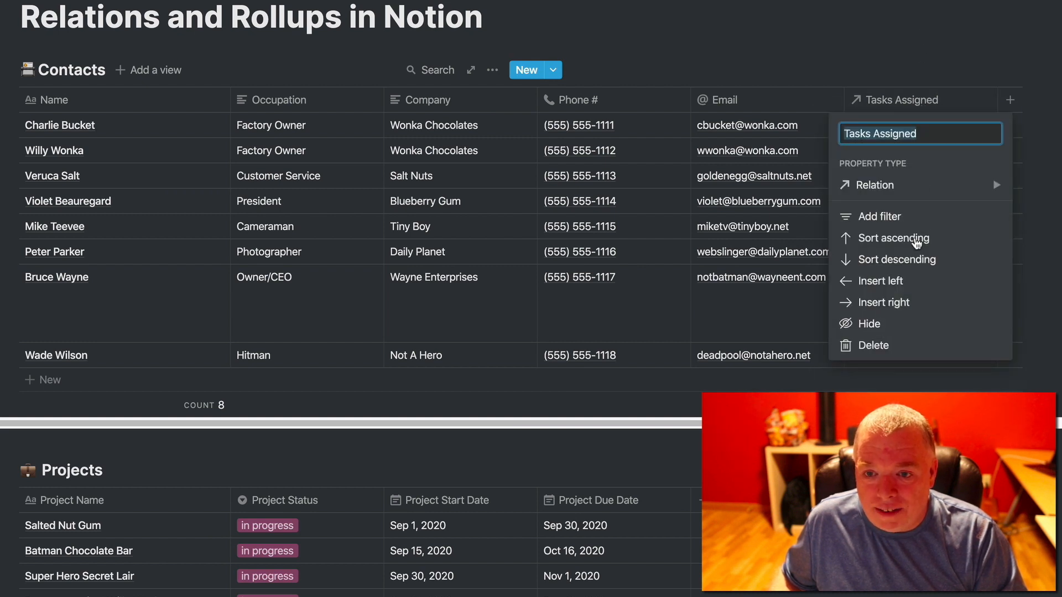
left_click(906, 325)
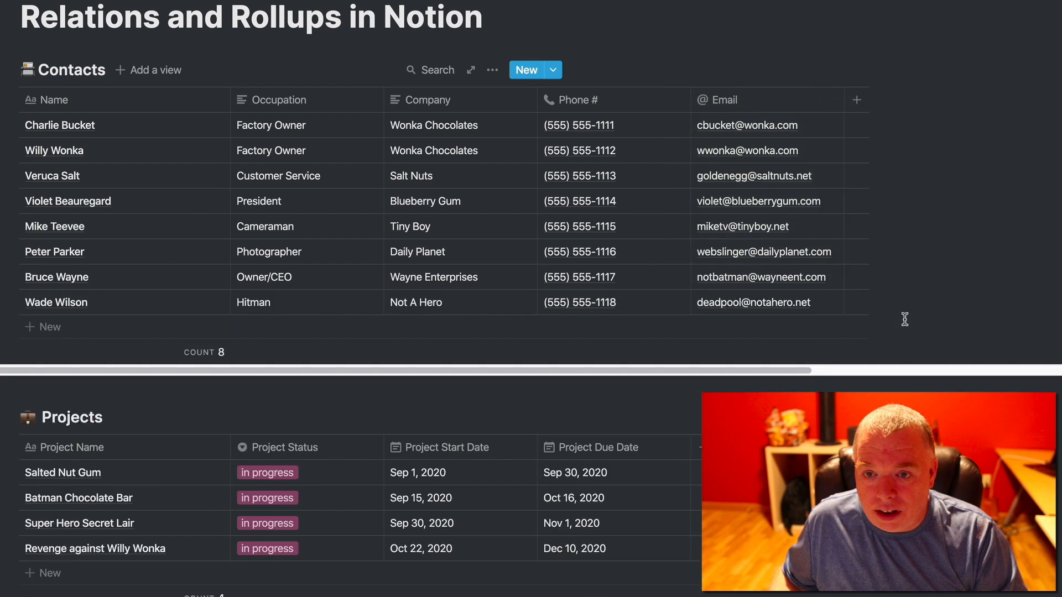
- Undo the hiding of the Tasks Assigned column in the Contacts table
key("ctrl+z")
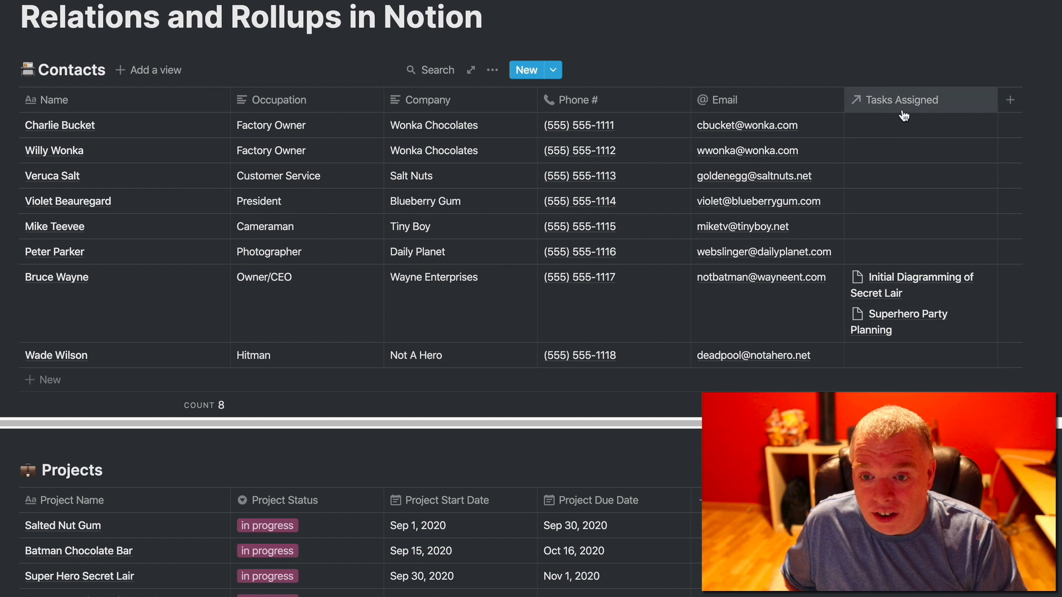
- Examine the tasks assigned to each contact in the Contacts table and the matching owners of each task in the Tasks table
scroll(897, 267, "down", 7)
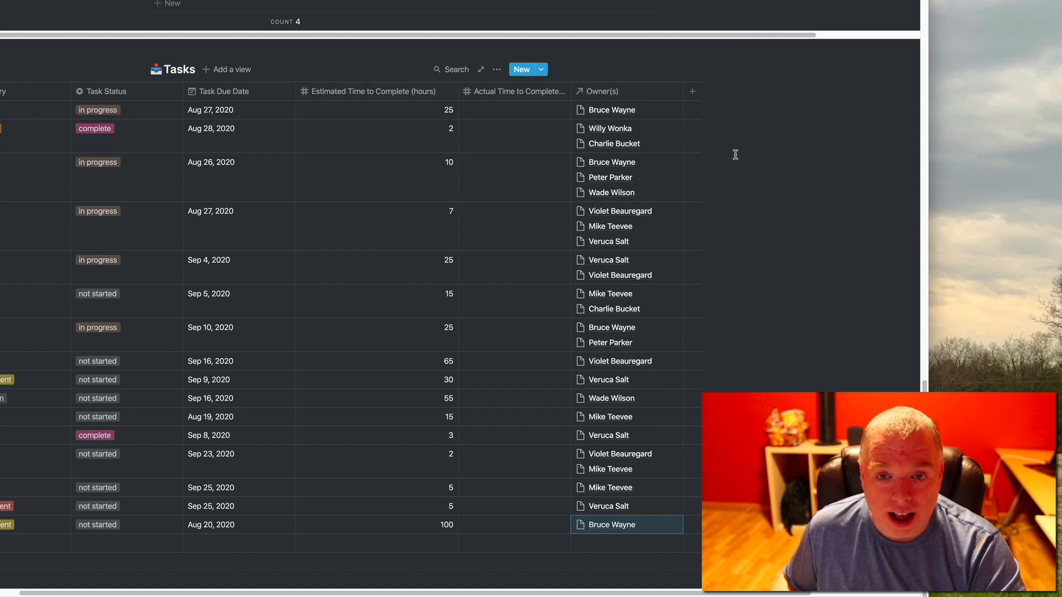
scroll(735, 154, "up", 10)
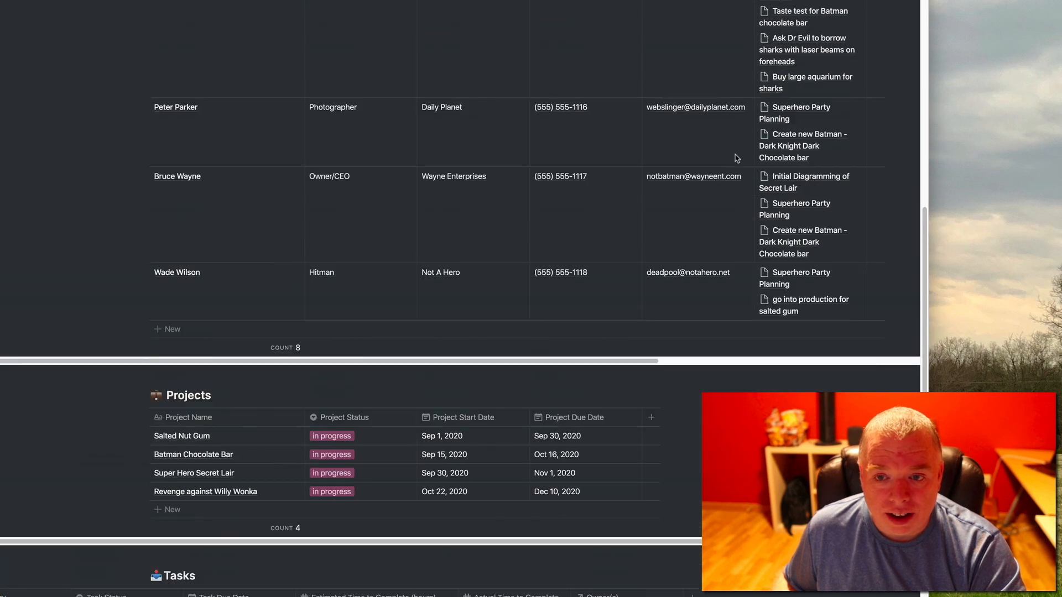
scroll(735, 157, "up", 10)
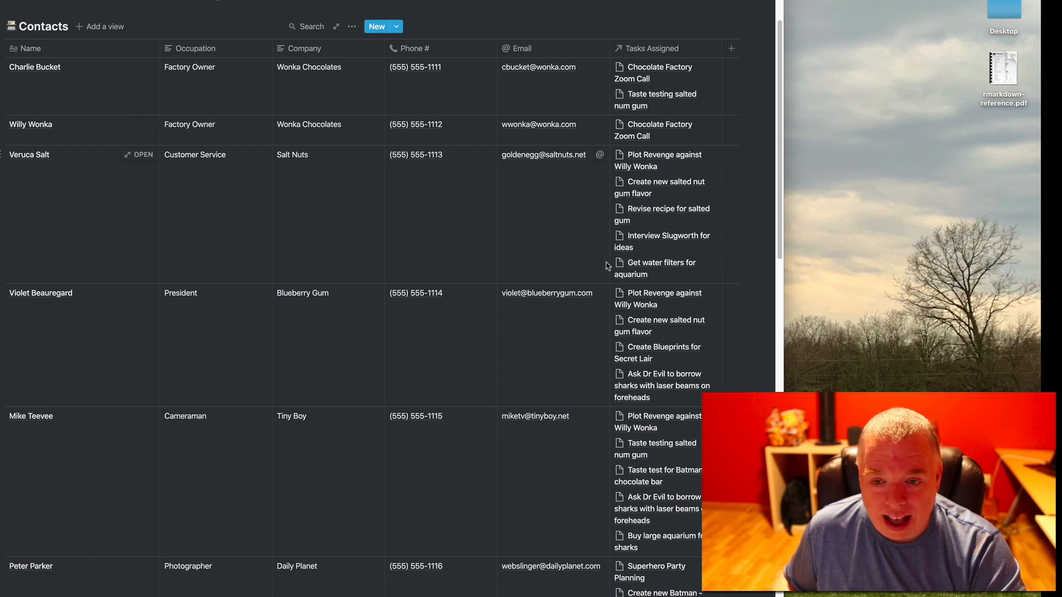
scroll(628, 252, "down", 3)
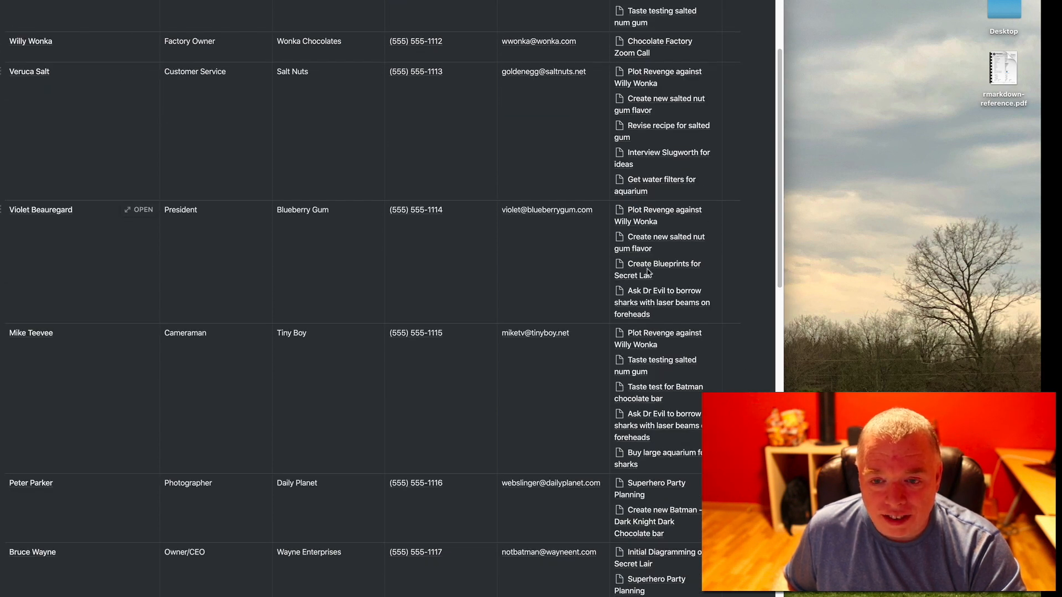
scroll(648, 274, "down", 5)
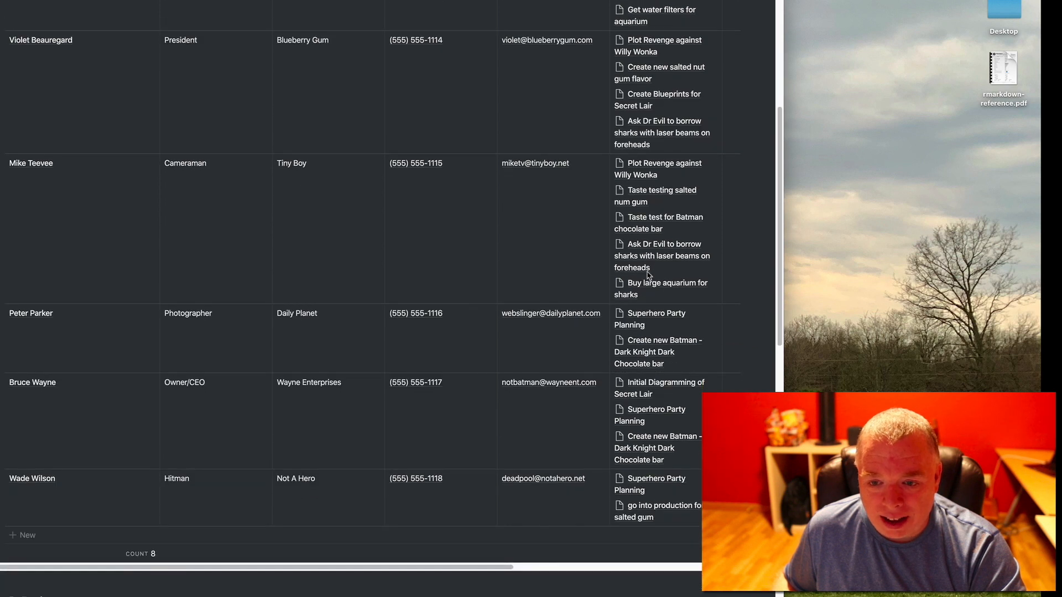
scroll(648, 275, "down", 1)
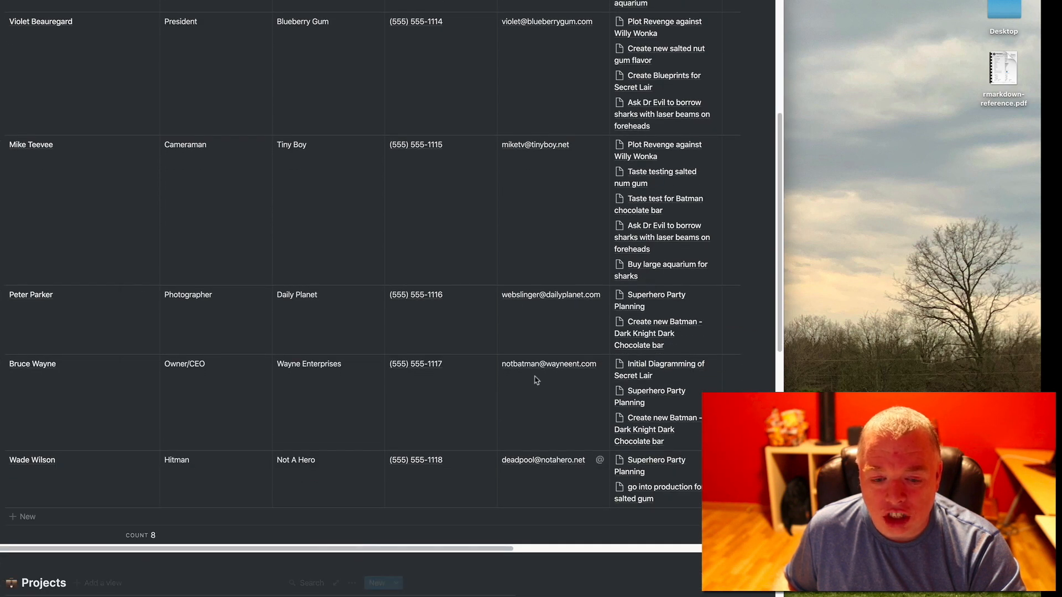
scroll(501, 256, "up", 12)
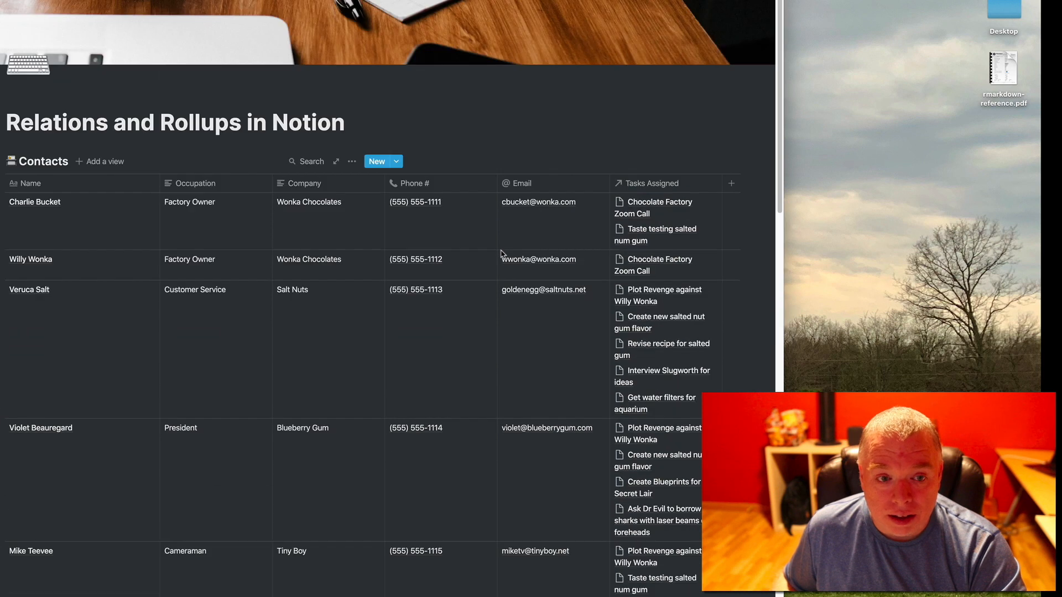
scroll(463, 306, "down", 15)
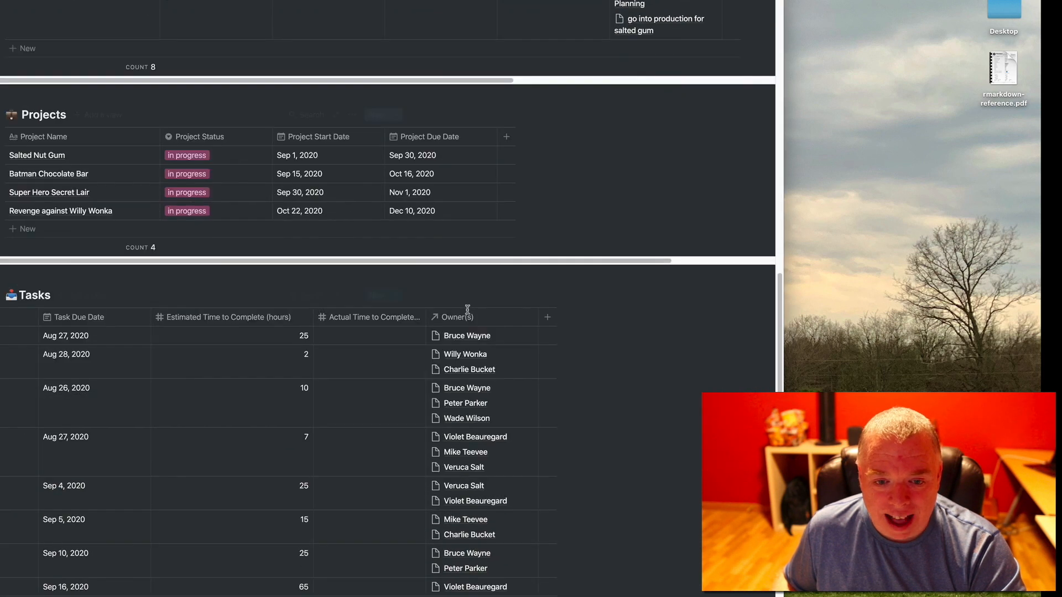
scroll(468, 539, "down", 4)
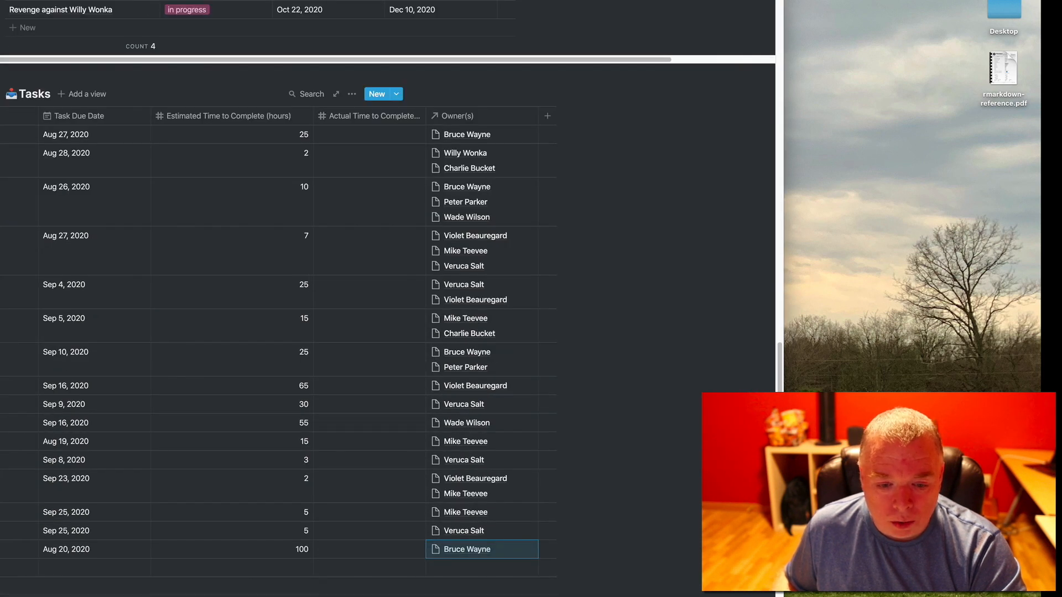
scroll(470, 514, "left", 2)
scroll(390, 350, "left", 5)
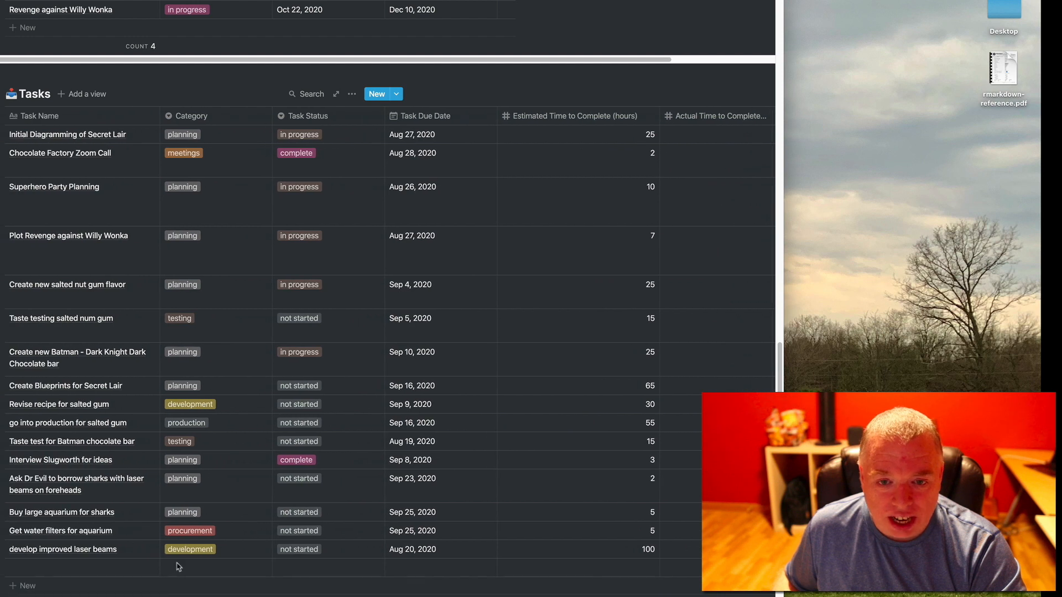
scroll(178, 567, "right", 5)
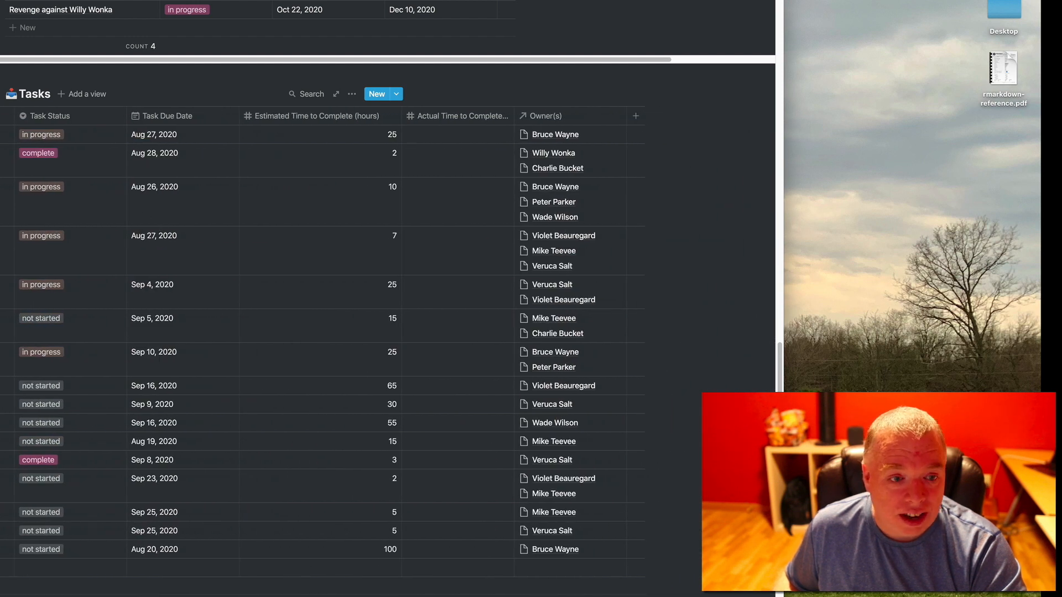
- Inspect the contact details and assigned tasks of the owner linked to the Initial Diagramming of Secret Lair task
left_click(561, 139)
scroll(687, 193, "right", 4)
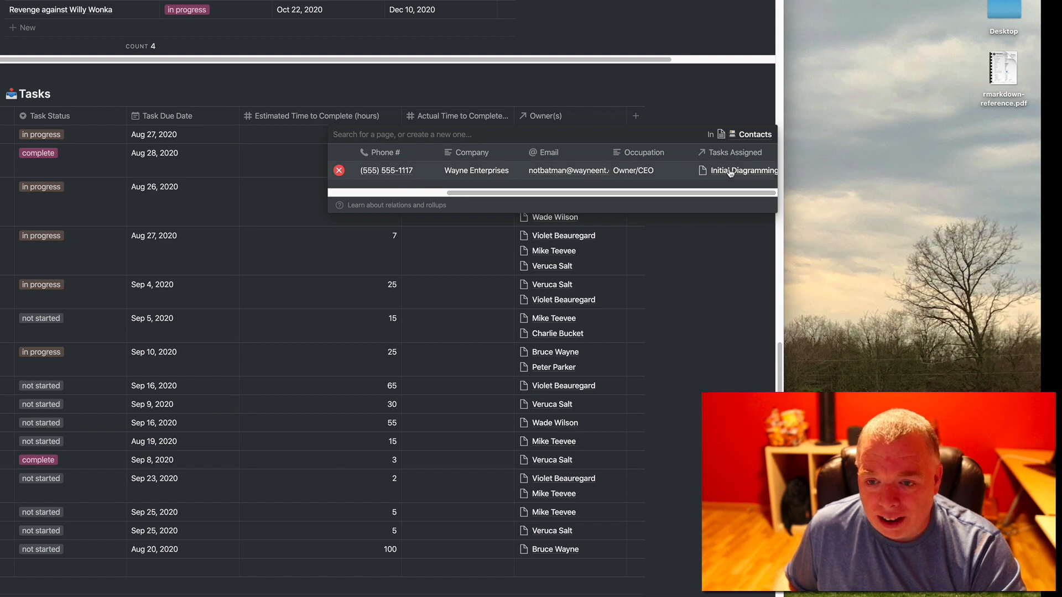
scroll(512, 197, "left", 4)
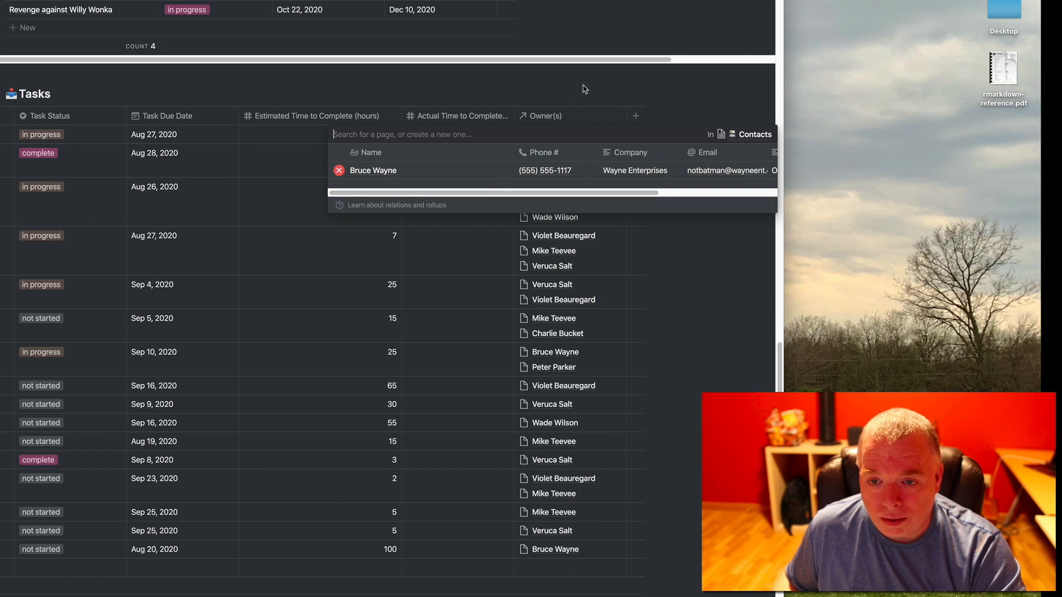
key("Escape")
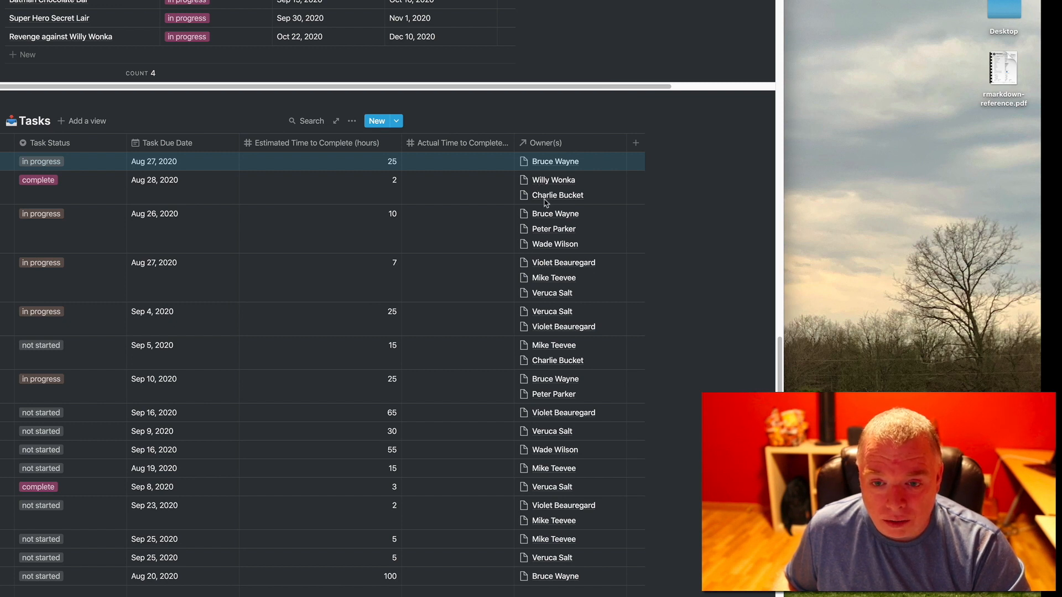
- Inspect the owners linked to the Chocolate Factory Zoom Call task and view the second Wonka Chocolates contact's page with its assigned tasks
left_click(608, 188)
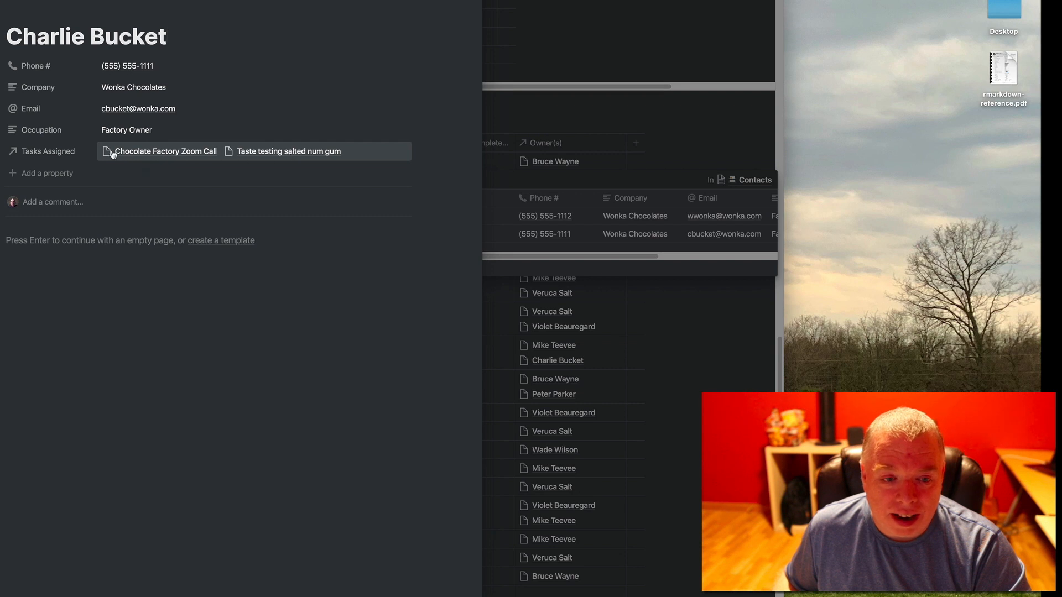
left_click(591, 16)
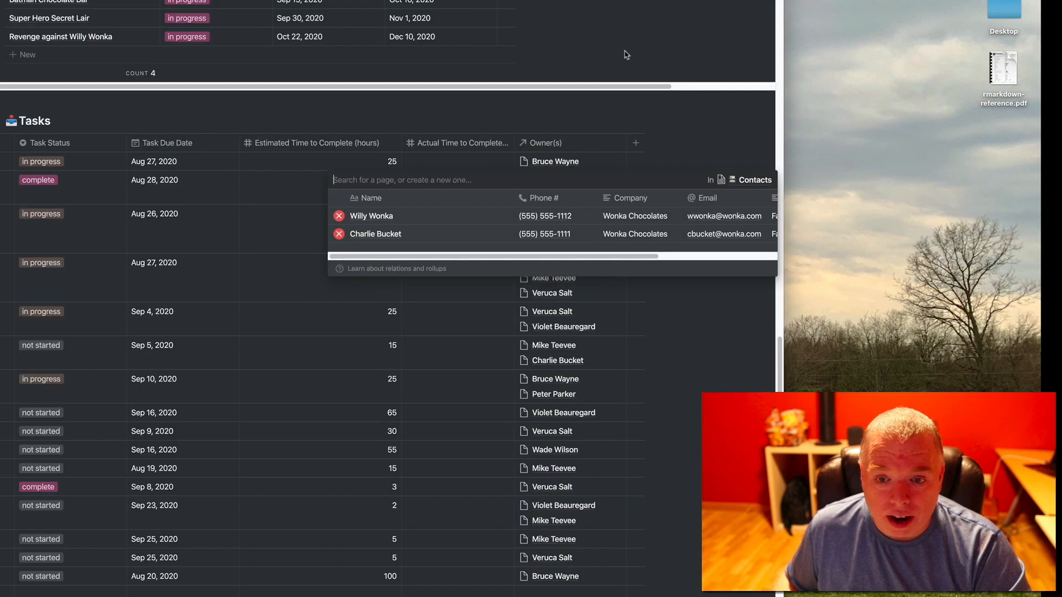
scroll(692, 243, "right", 5)
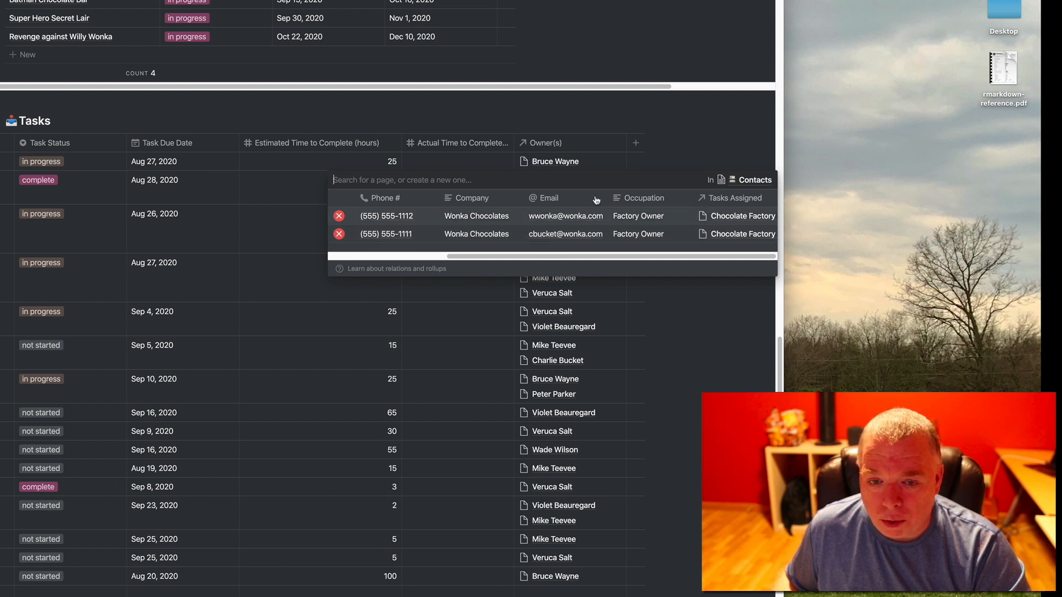
scroll(504, 261, "left", 1)
left_click_drag(502, 258, 325, 265)
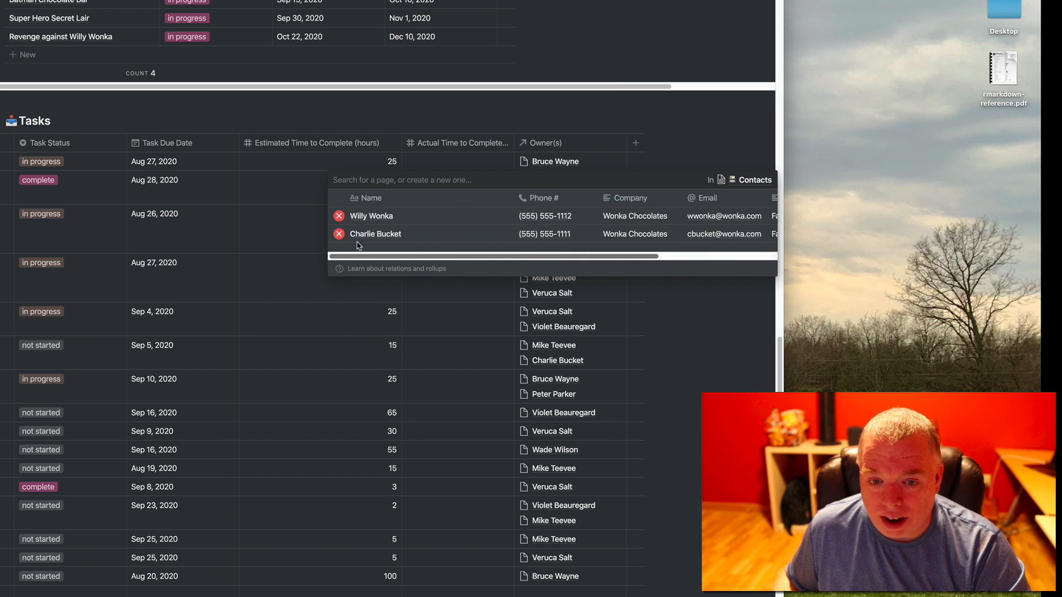
left_click(367, 235)
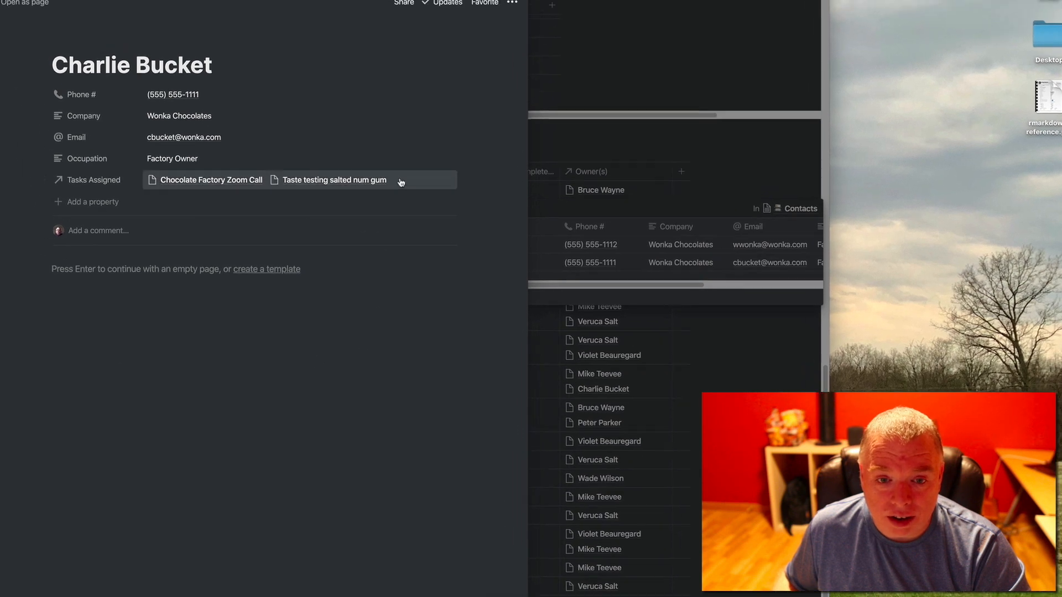
left_click(737, 157)
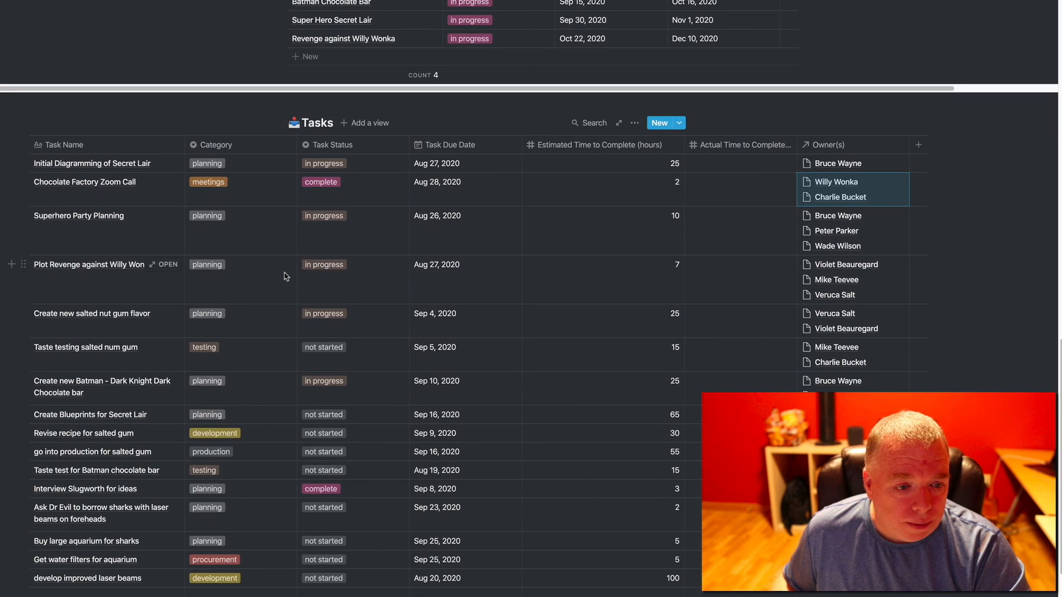
- Correct the task name "Taste testing salted num gum" to "Taste testing salted nut gum"
left_click(119, 352)
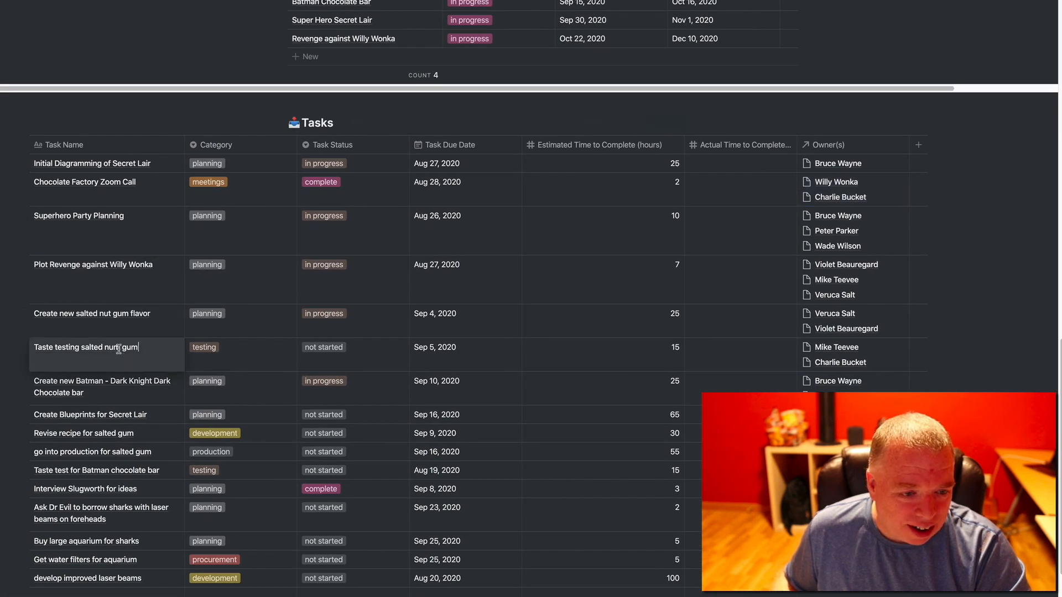
key("Left")
key("Left")
key("Left")
key("Left")
key("BackSpace")
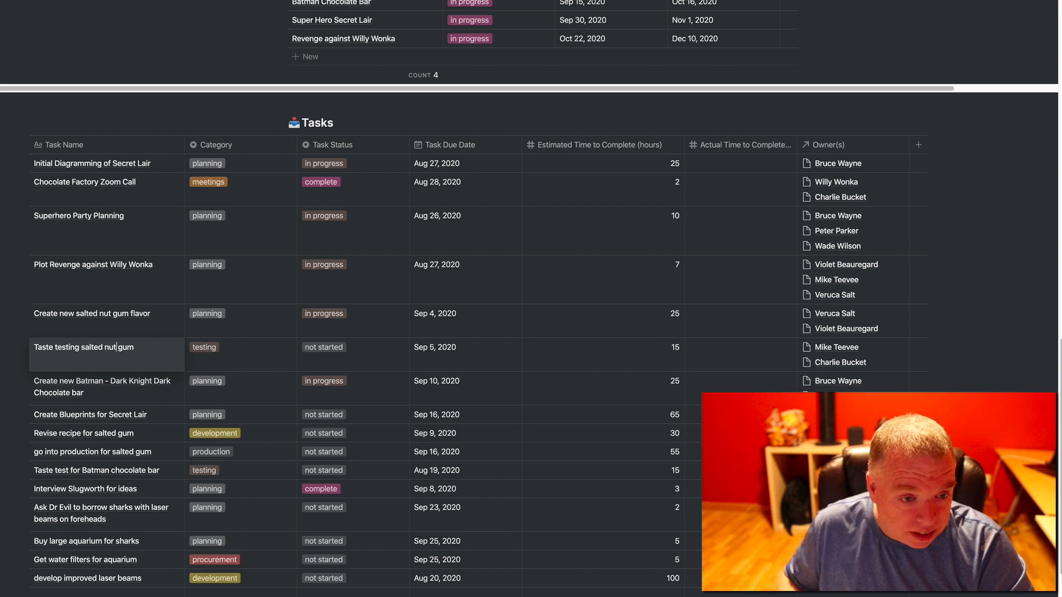
key("Escape")
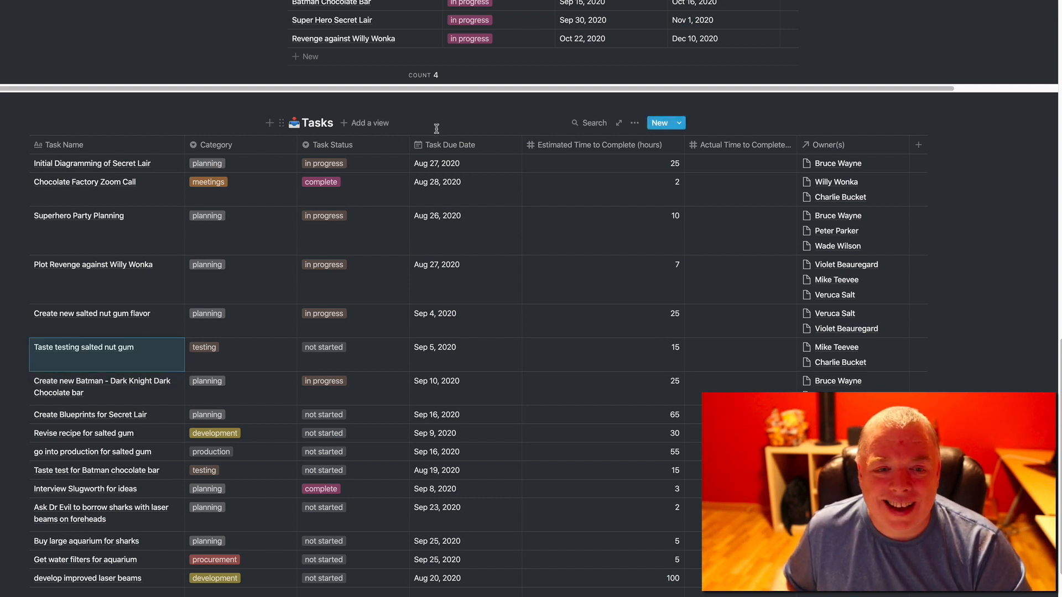
- Add a new column named Project after the Owner(s) column in the Tasks table
scroll(687, 221, "up", 12)
scroll(686, 220, "down", 4)
scroll(687, 220, "up", 10)
scroll(686, 221, "down", 15)
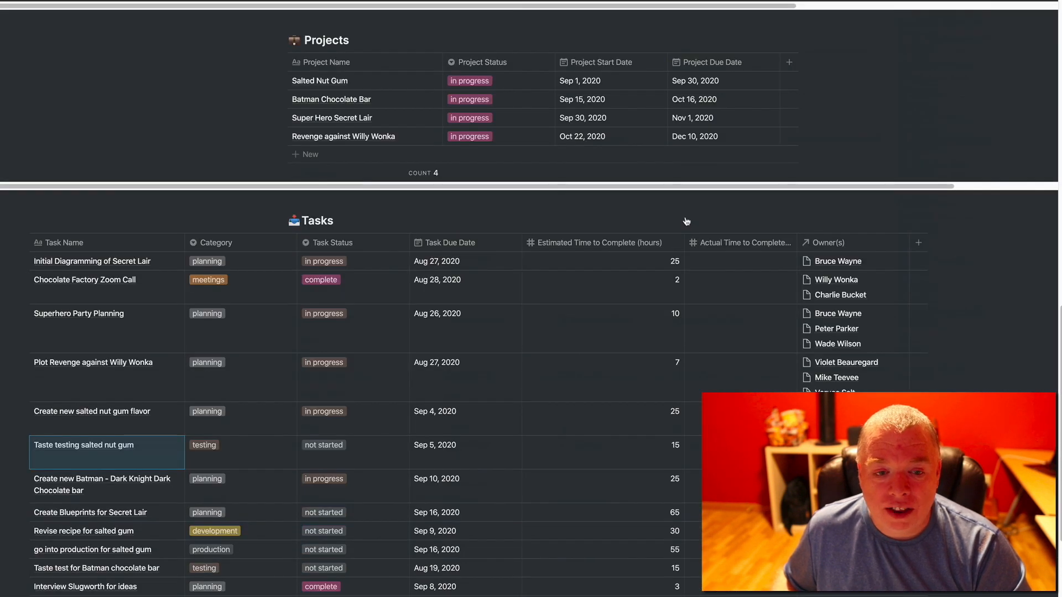
scroll(687, 220, "down", 3)
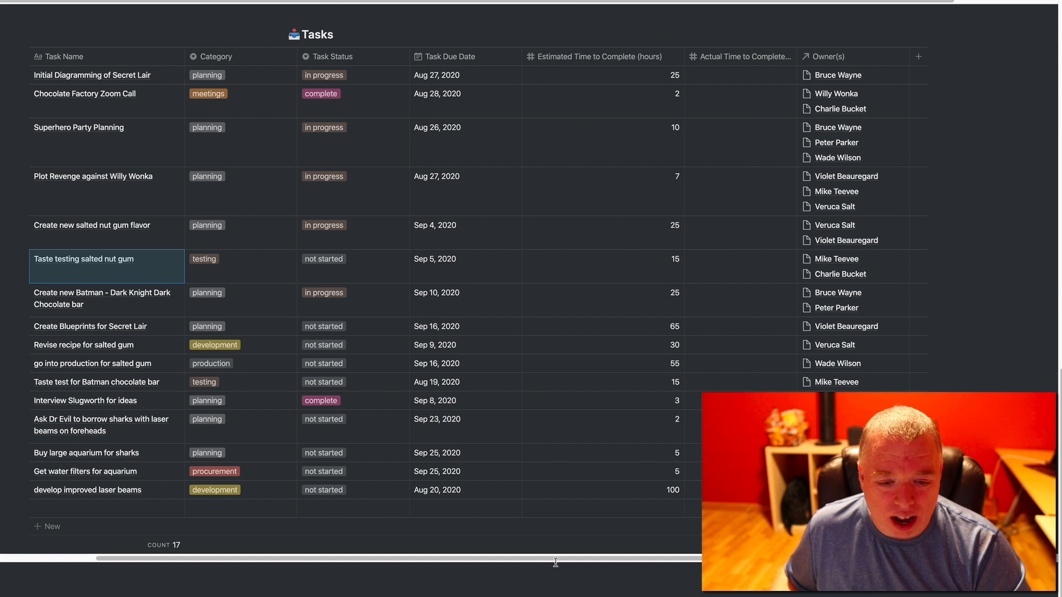
scroll(549, 559, "left", 10)
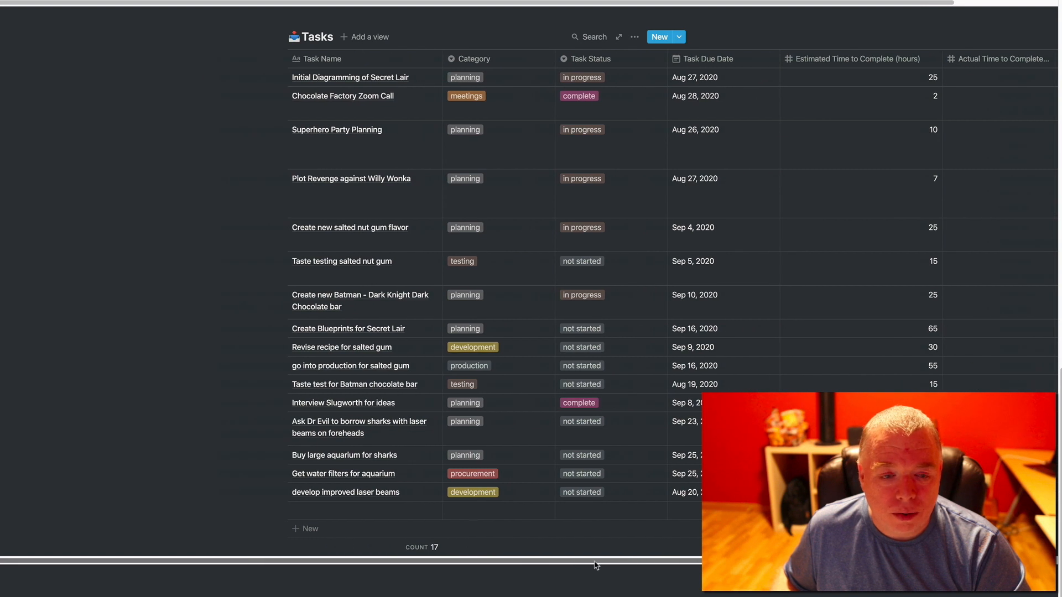
scroll(596, 565, "right", 10)
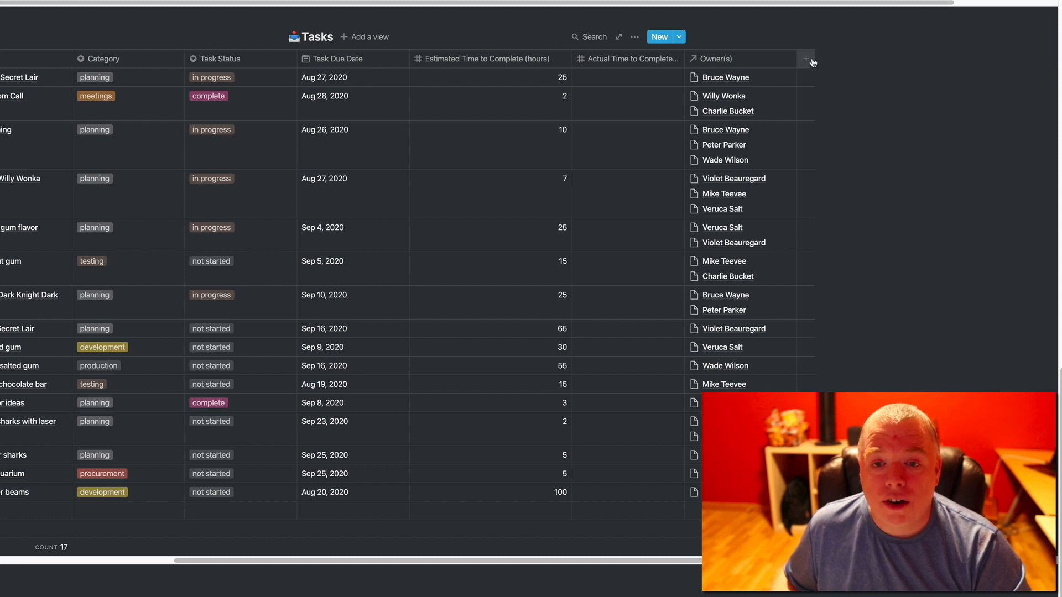
left_click(811, 61)
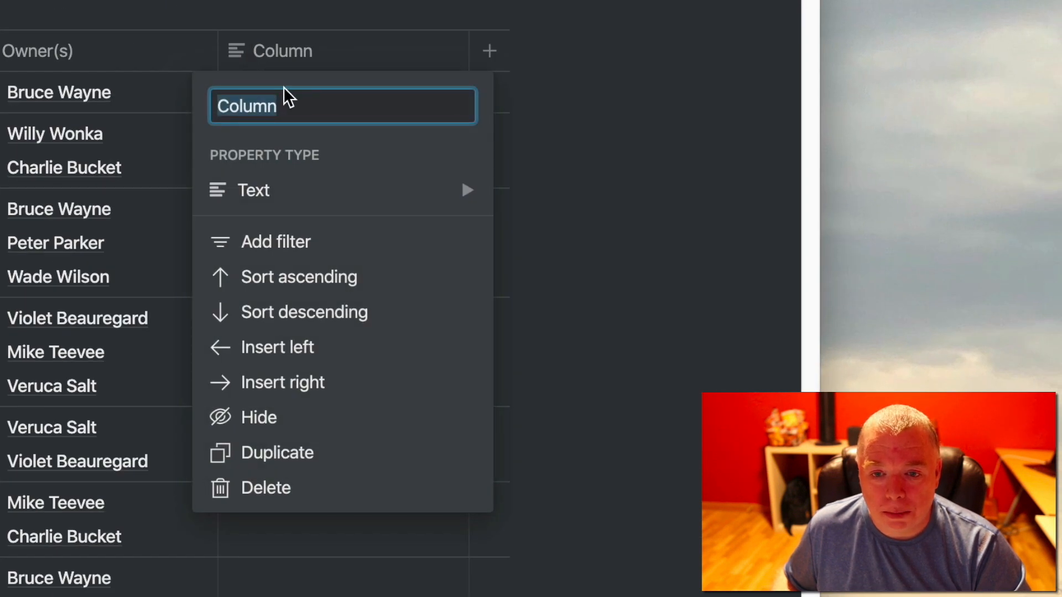
type("Project")
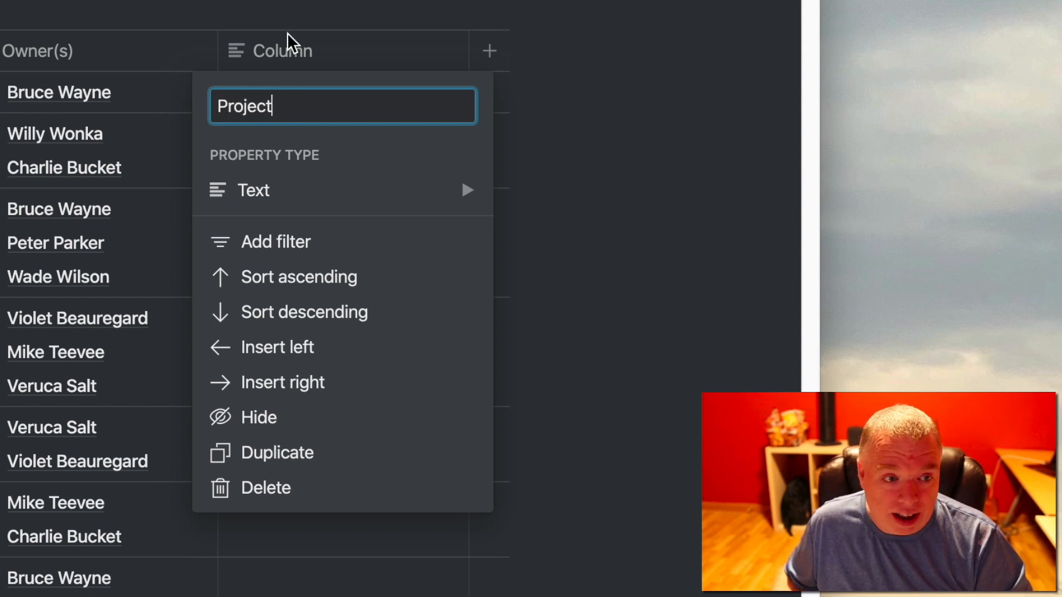
- Make the Project column in the Tasks table a relation to the Projects database from Relations and Rollups in Notion
mouse_move(412, 194)
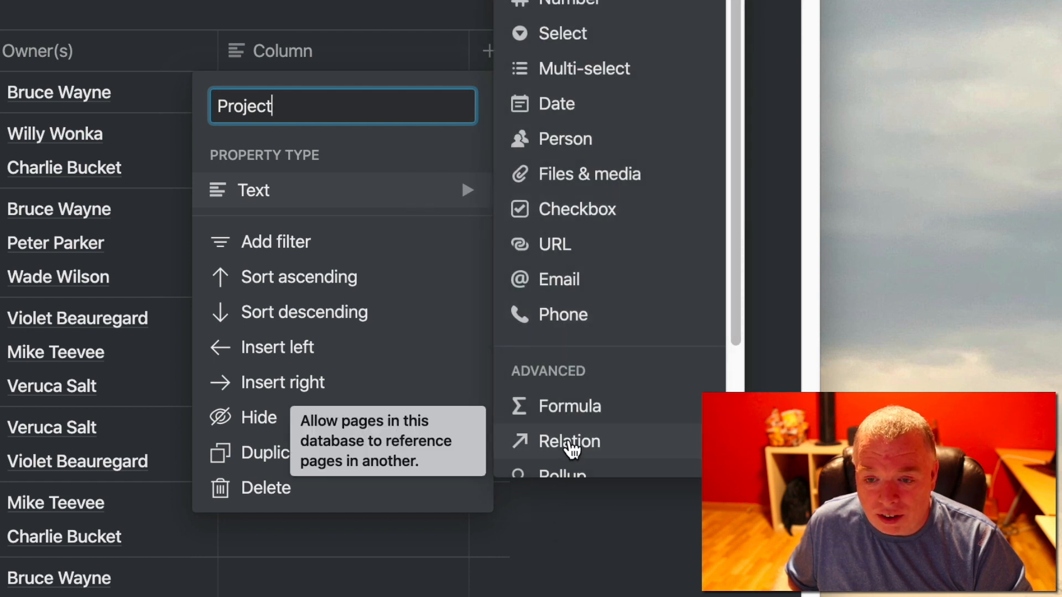
left_click(571, 449)
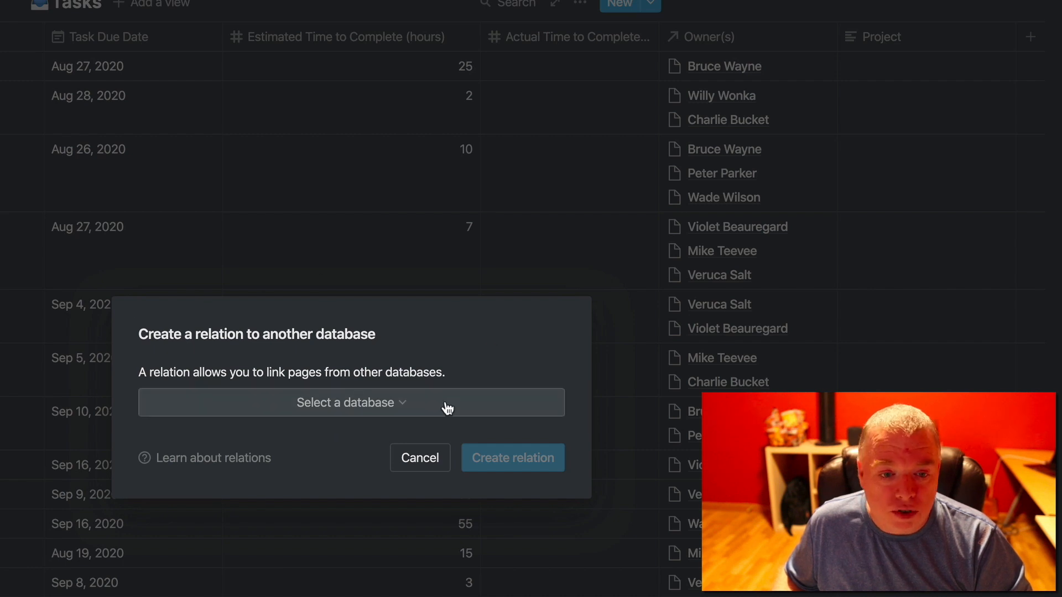
left_click(408, 403)
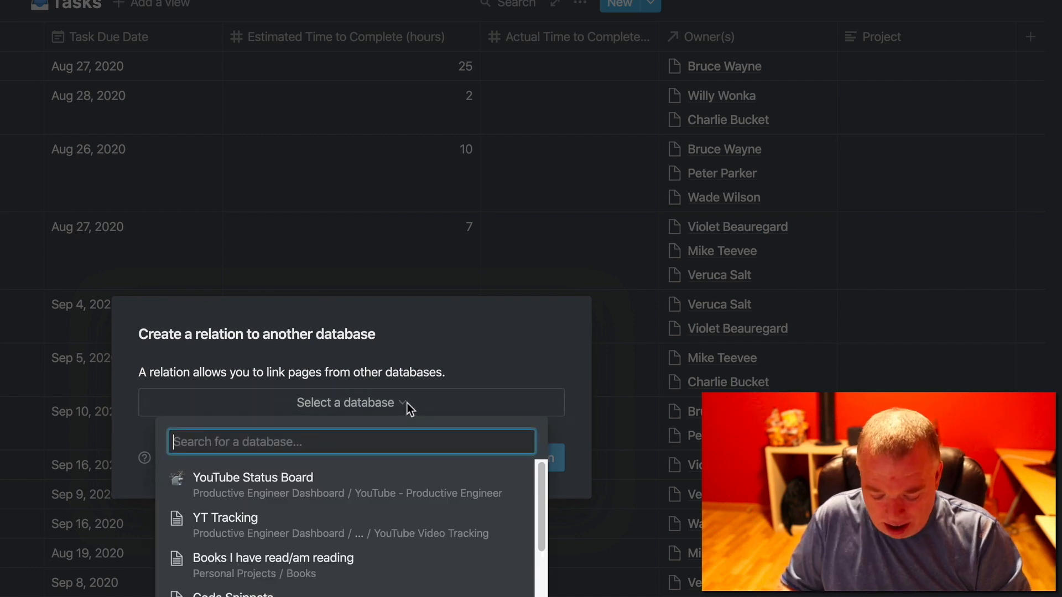
type("projects")
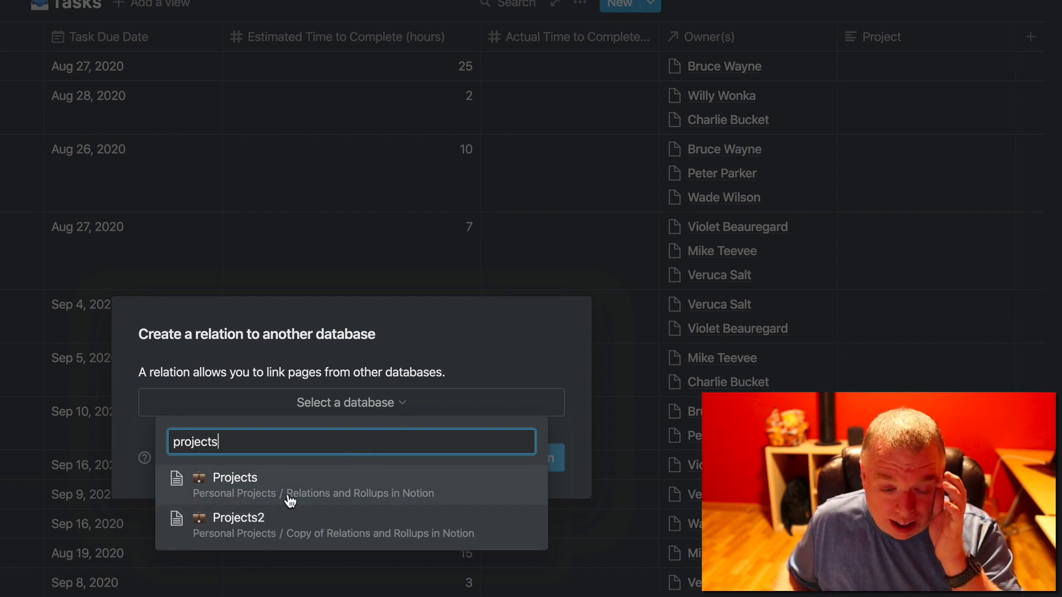
left_click(316, 492)
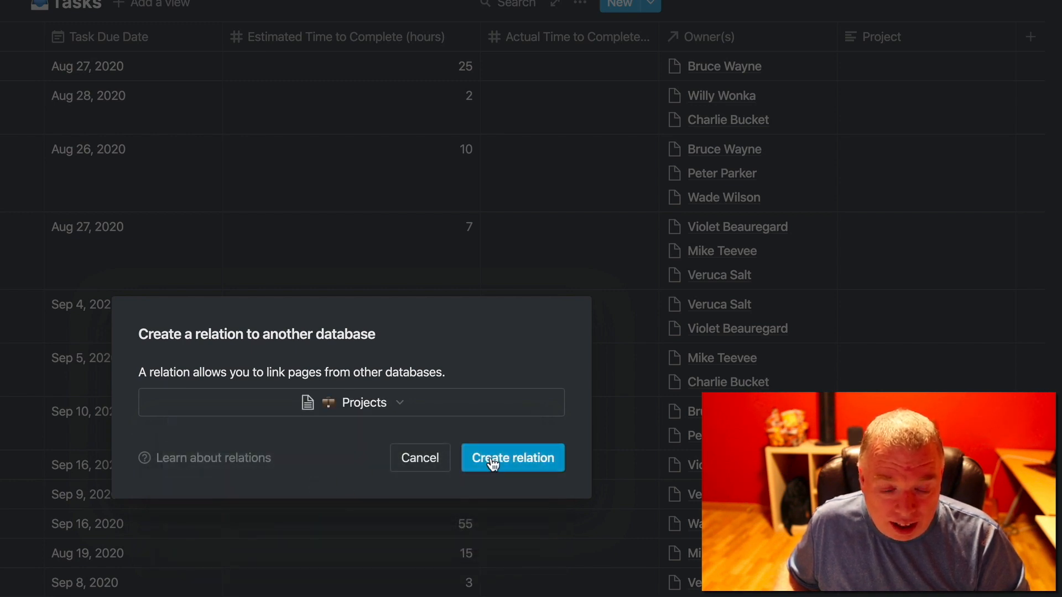
left_click(492, 463)
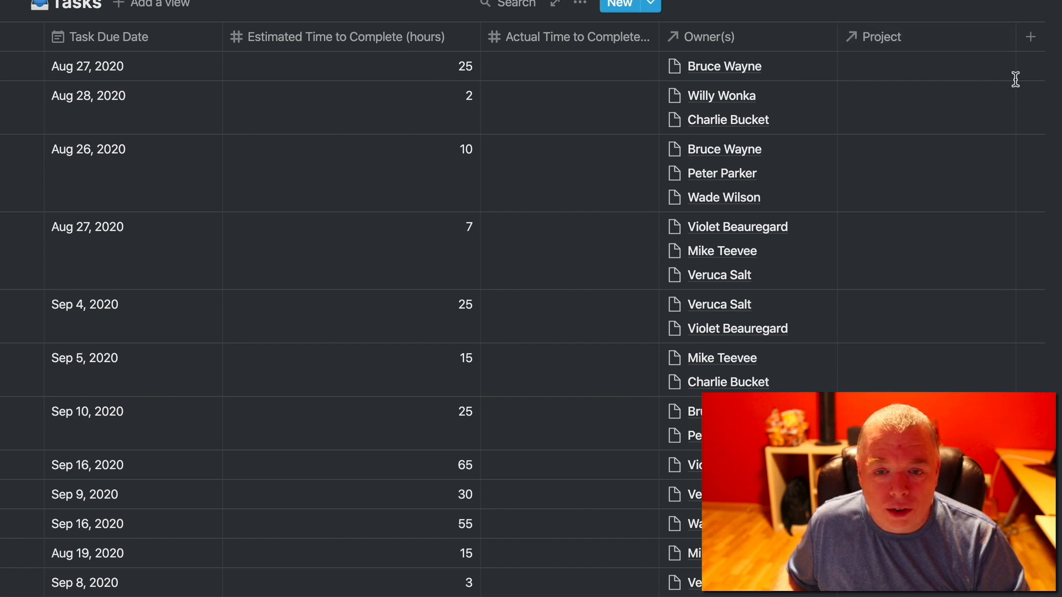
- Link the first task, Initial Diagramming of Secret Lair, to the Super Hero Secret Lair project
left_click(861, 68)
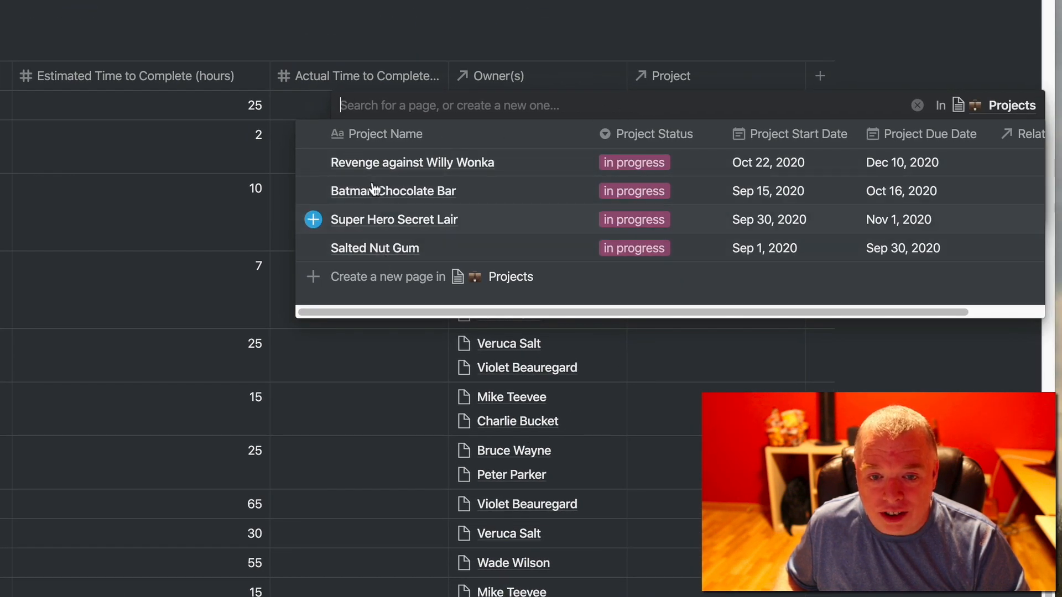
left_click(313, 220)
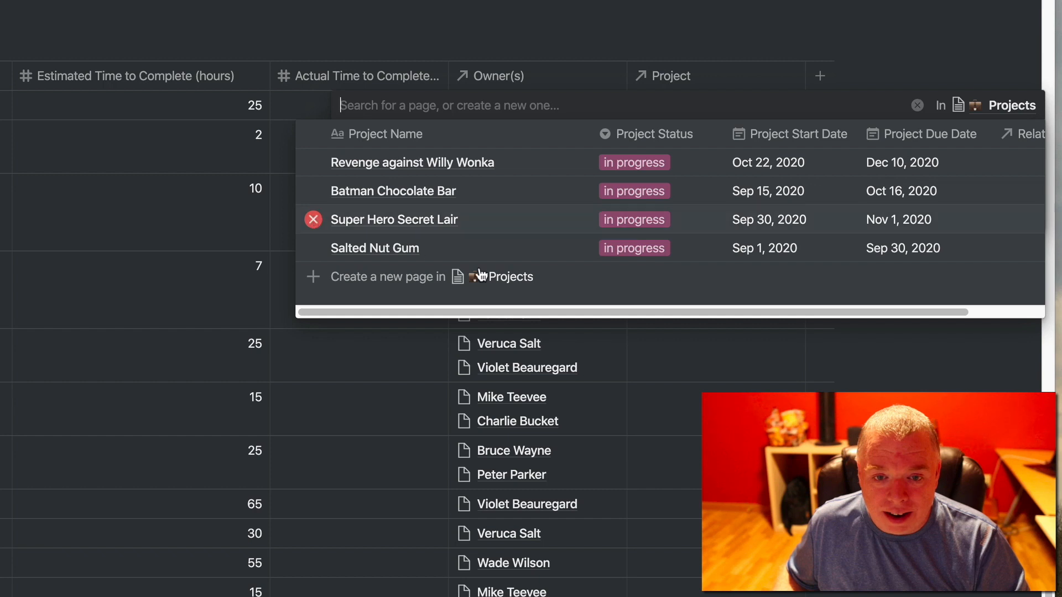
key("Escape")
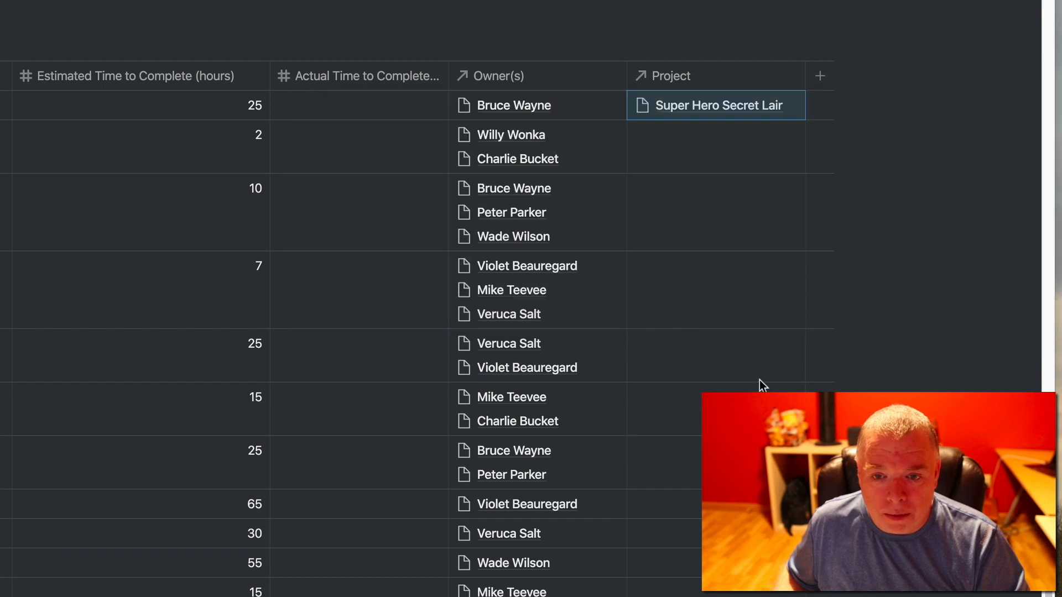
- Link the second task, Chocolate Factory Zoom Call, to the Batman Chocolate Bar project
left_click(727, 158)
left_click(795, 52)
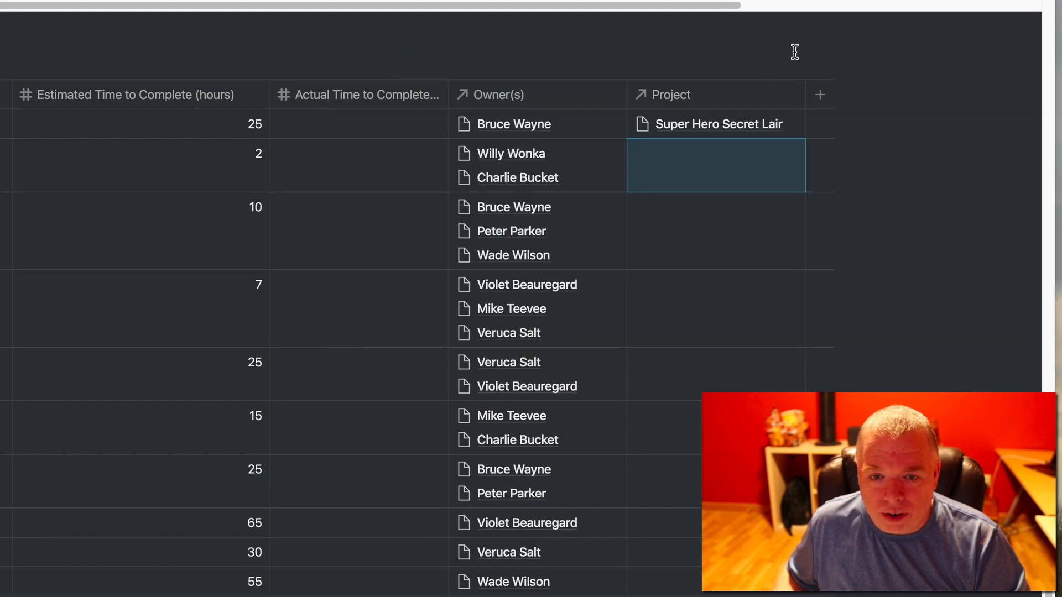
left_click(718, 179)
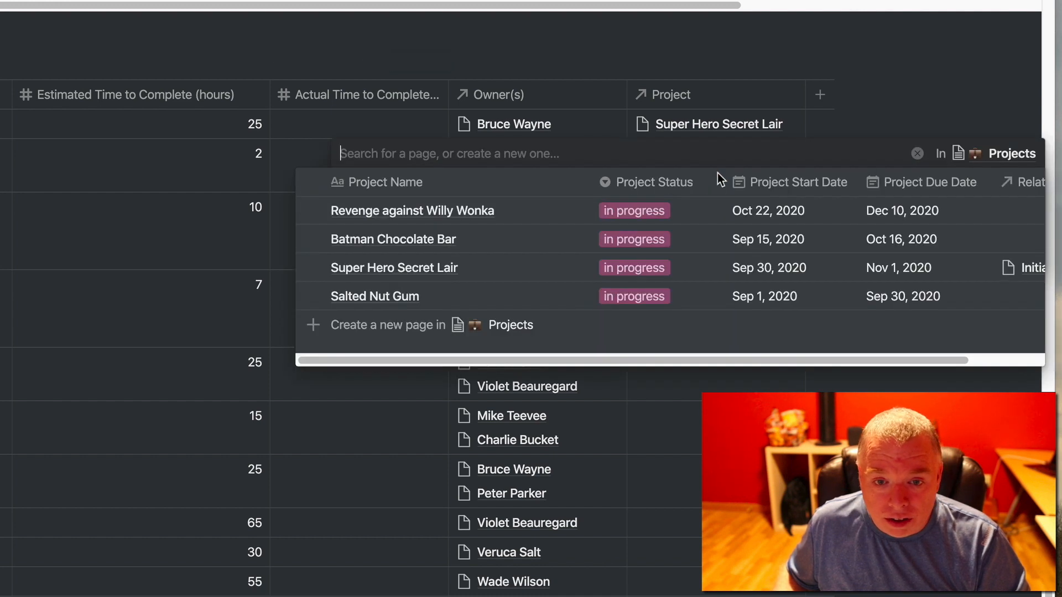
mouse_move(419, 248)
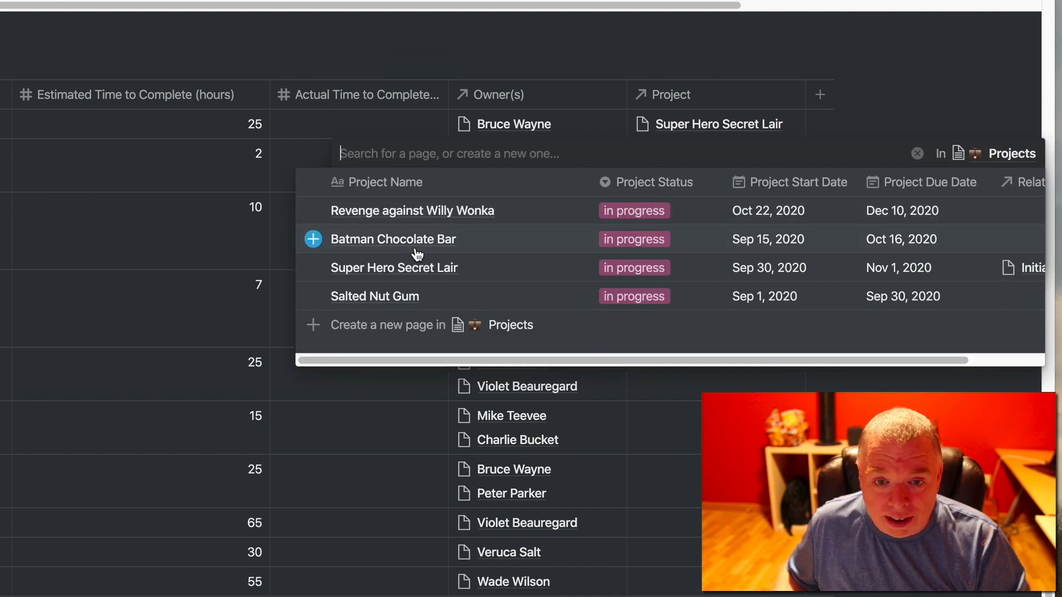
left_click(313, 239)
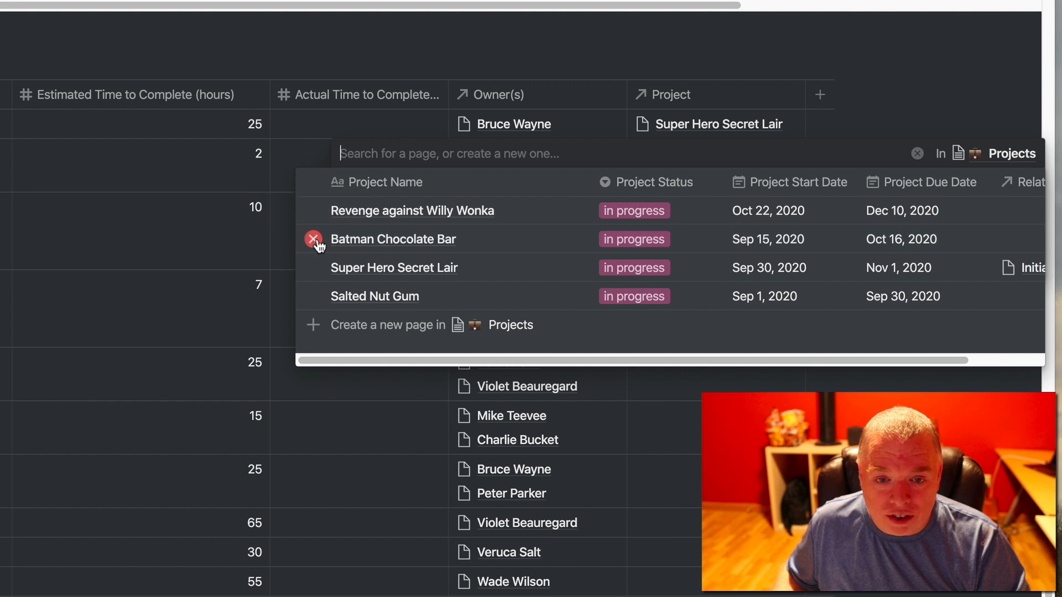
left_click(798, 63)
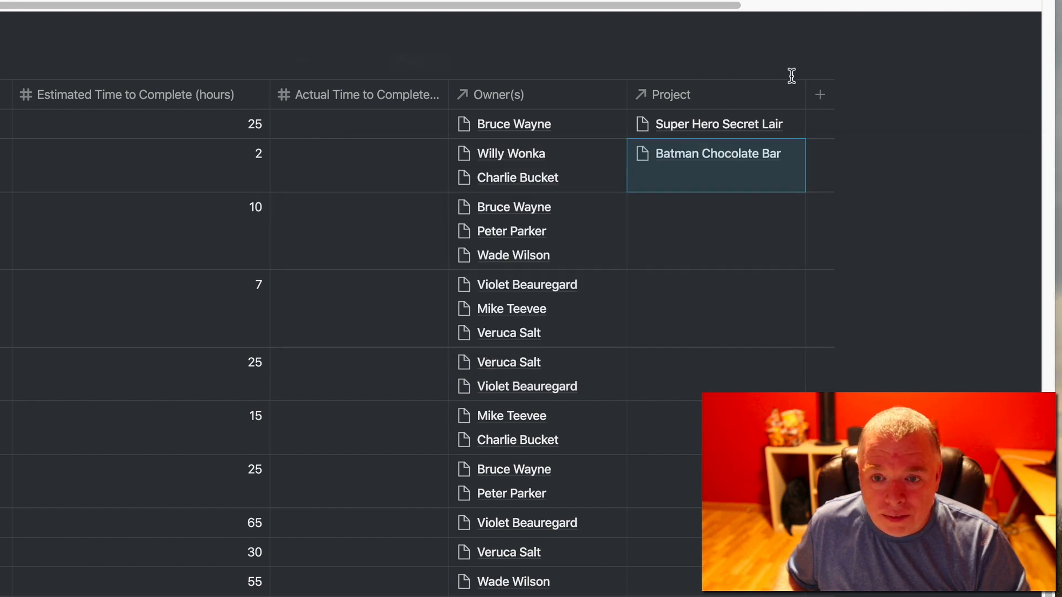
- Assign Super Hero Secret Lair to the Superhero Party Planning task and Revenge against Willy Wonka to the Plot Revenge against Willy Wonka task
left_click(732, 237)
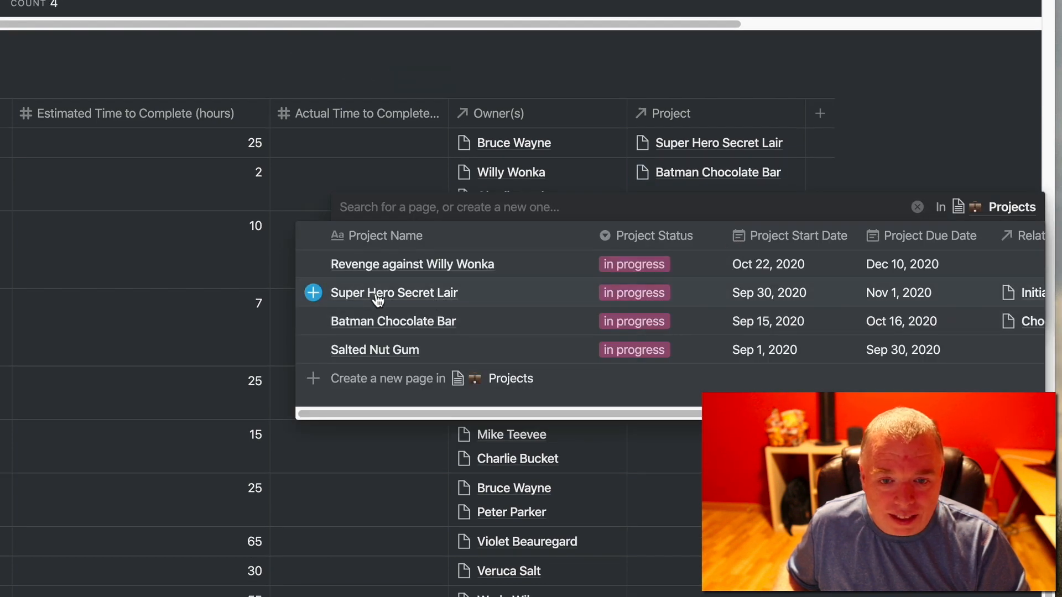
left_click(313, 293)
left_click(728, 47)
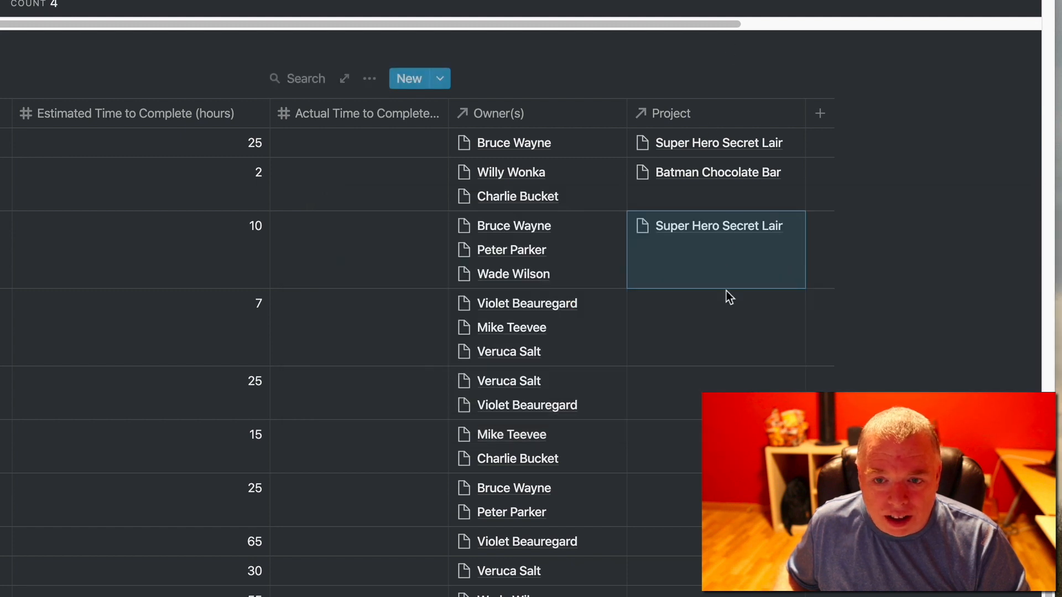
left_click(722, 320)
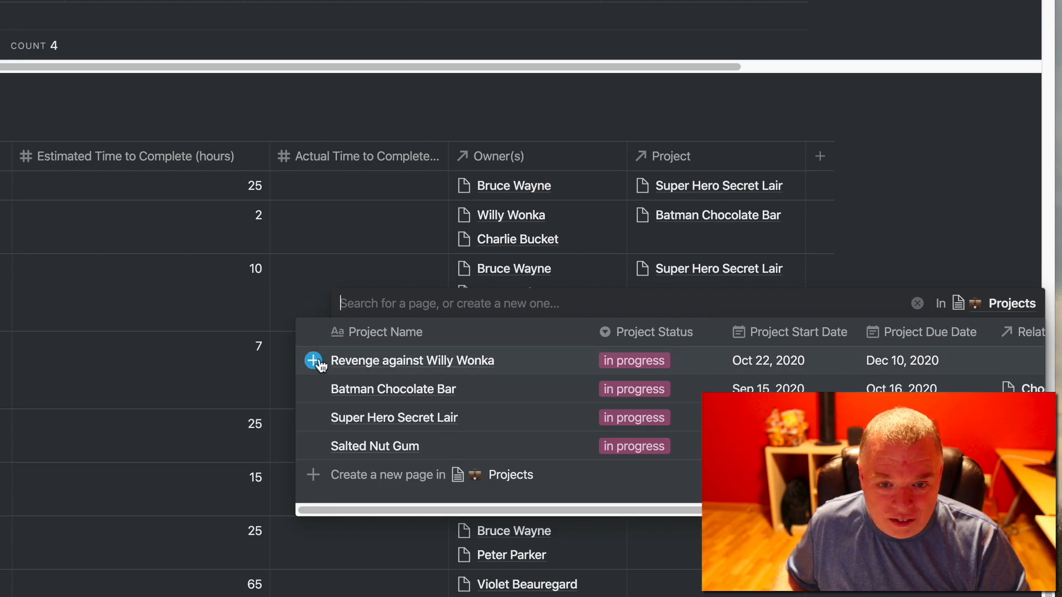
left_click(893, 228)
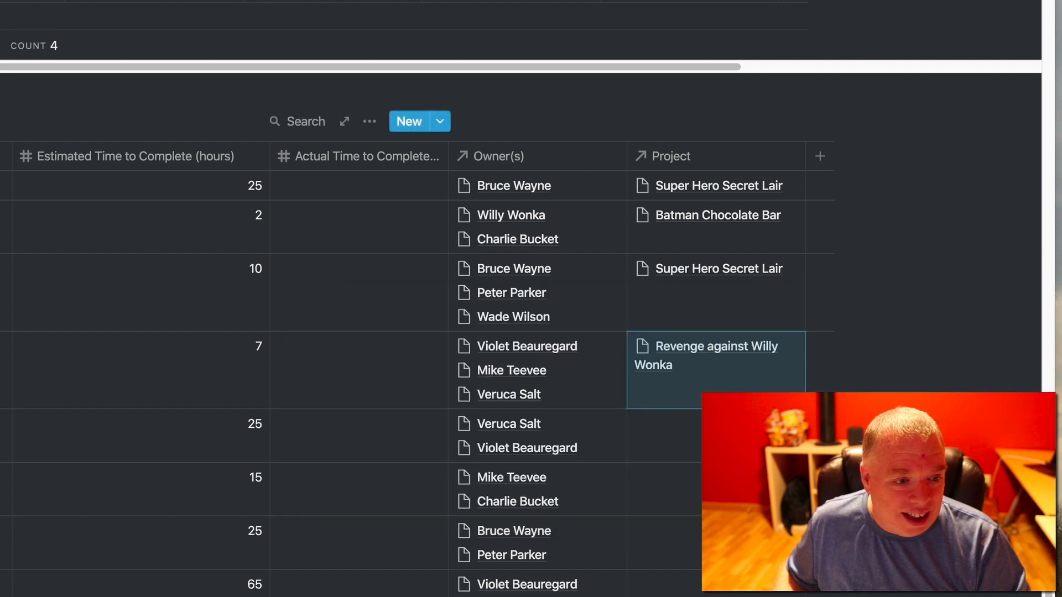
- Link the fifth task, Create new salted nut gum flavor, to the Salted Nut Gum project
left_click(732, 430)
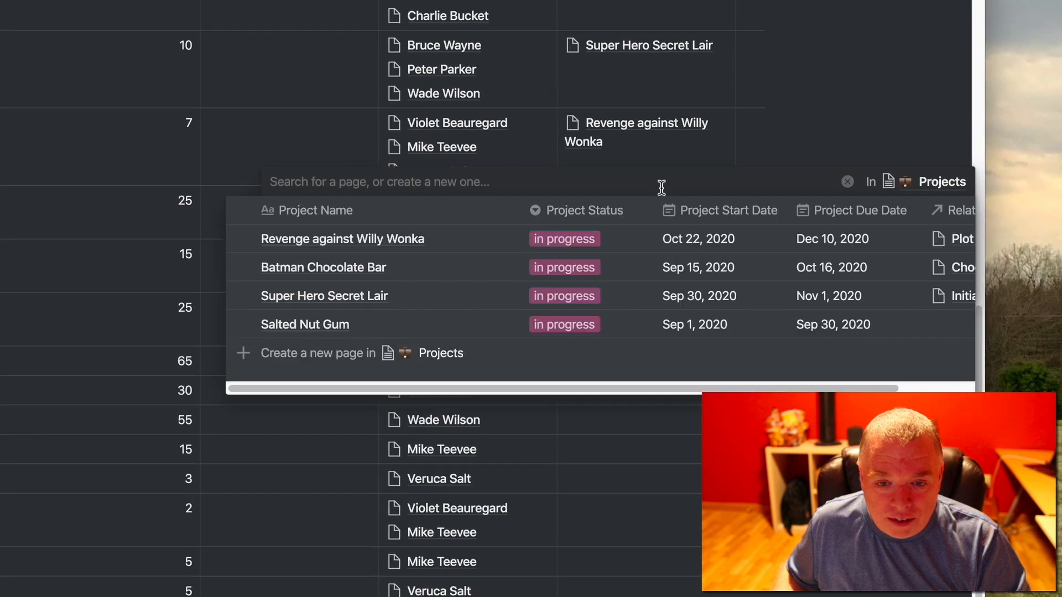
left_click(244, 326)
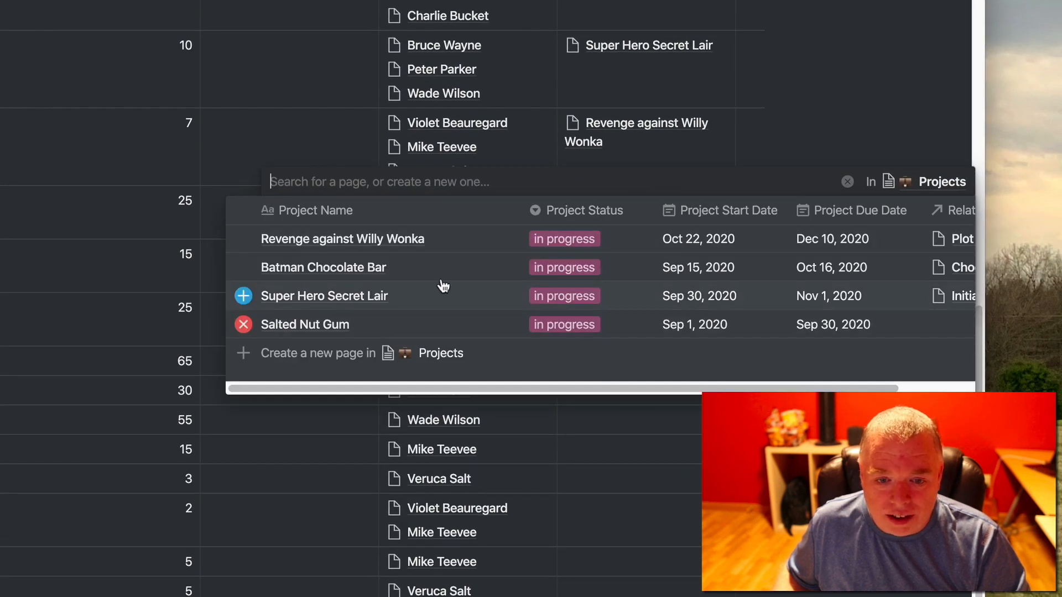
left_click(848, 104)
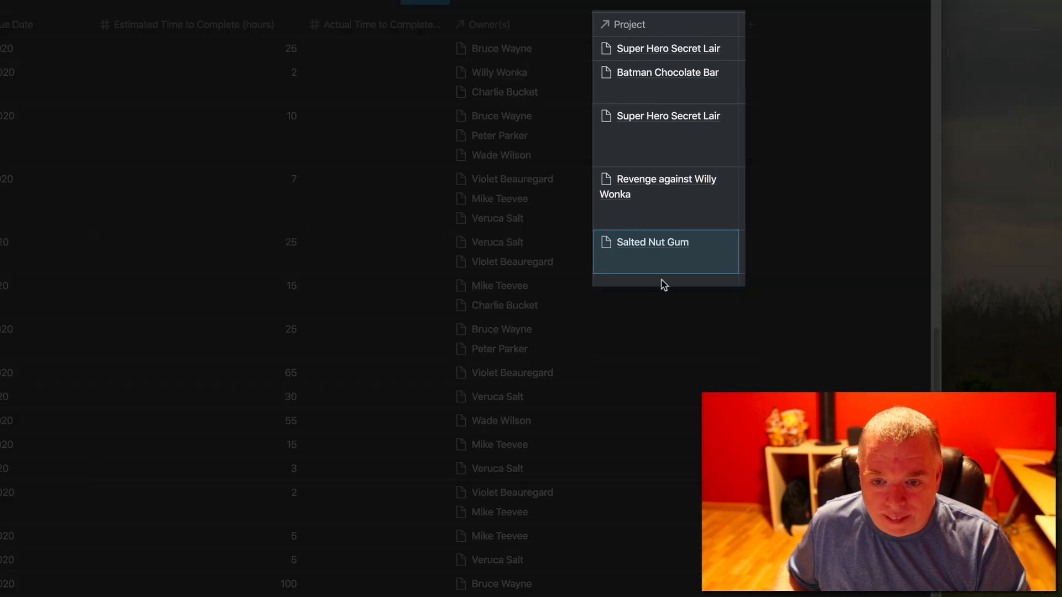
left_click(662, 281)
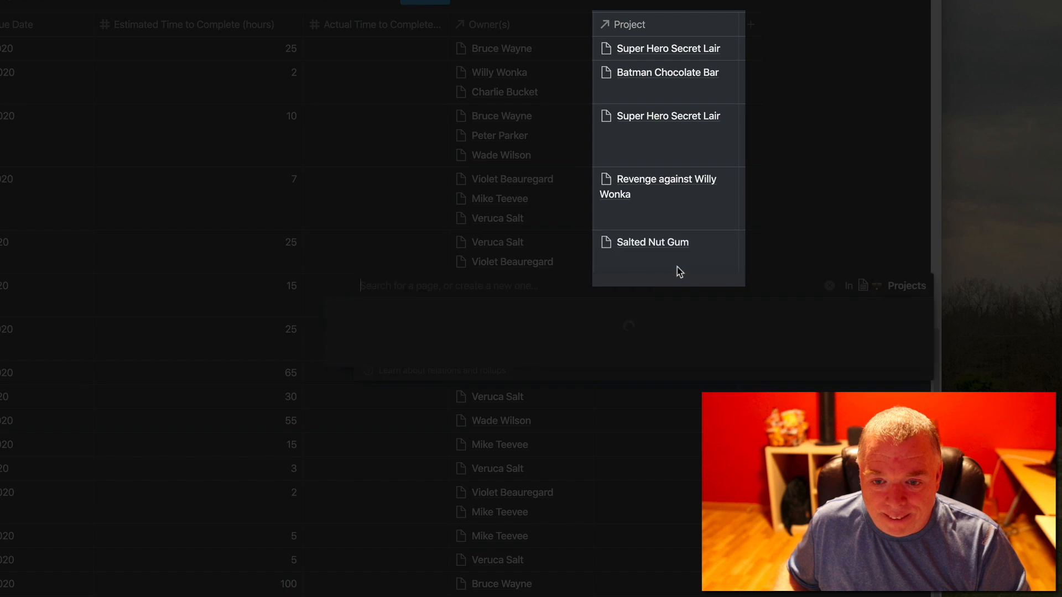
left_click(811, 144)
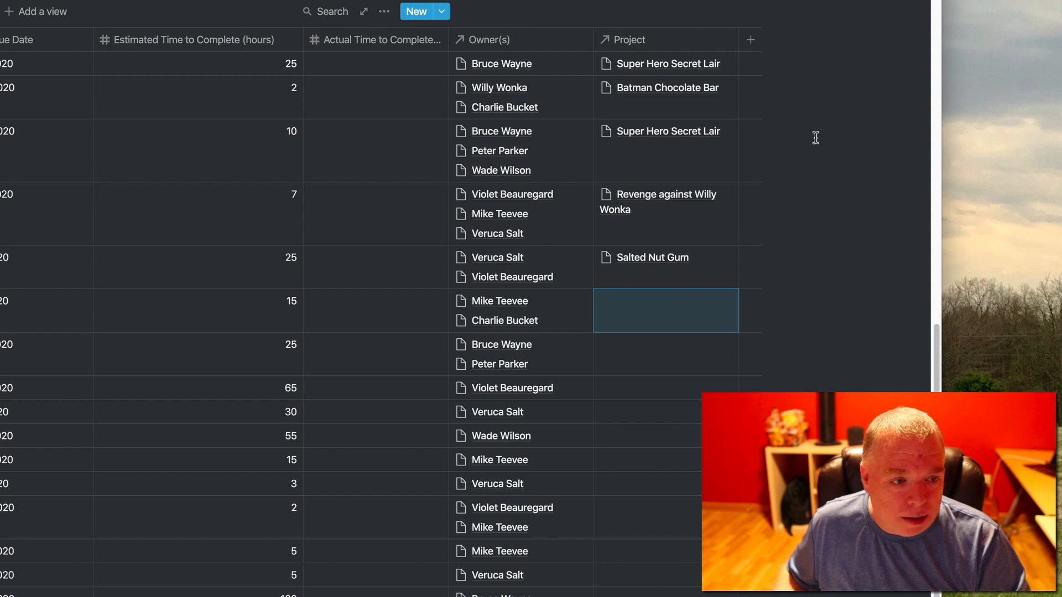
- Rename the reciprocal Tasks relation column in the Projects table to "Tasks for Project"
scroll(810, 137, "up", 4)
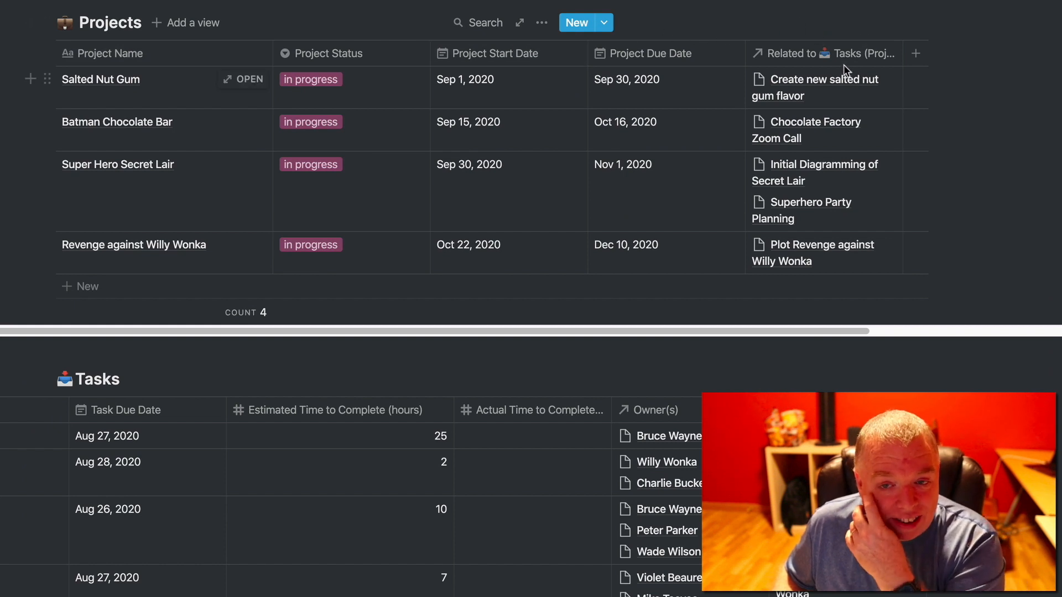
left_click(795, 54)
type("Taks")
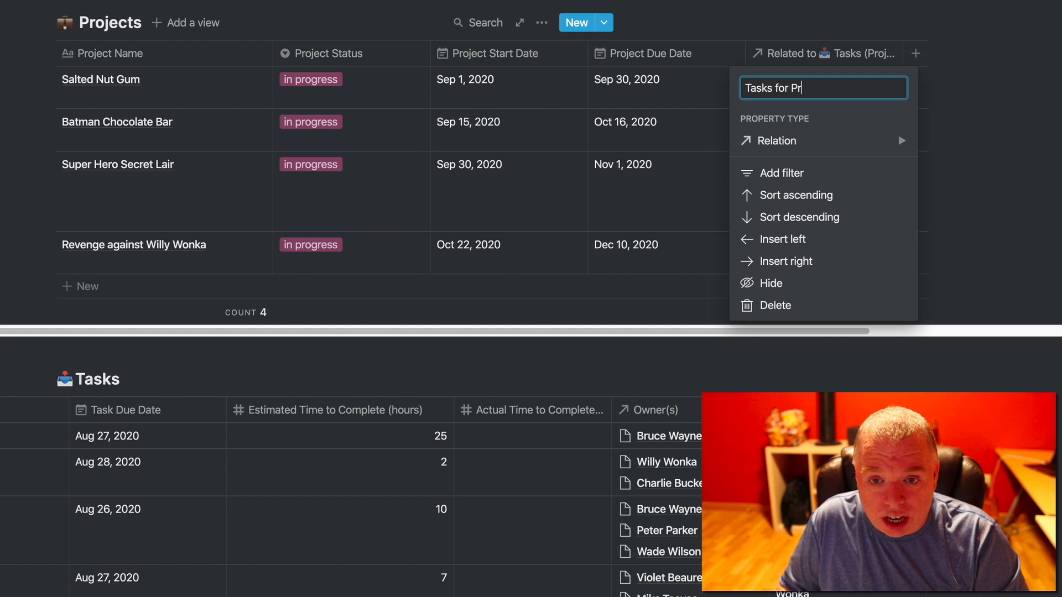
key("Return")
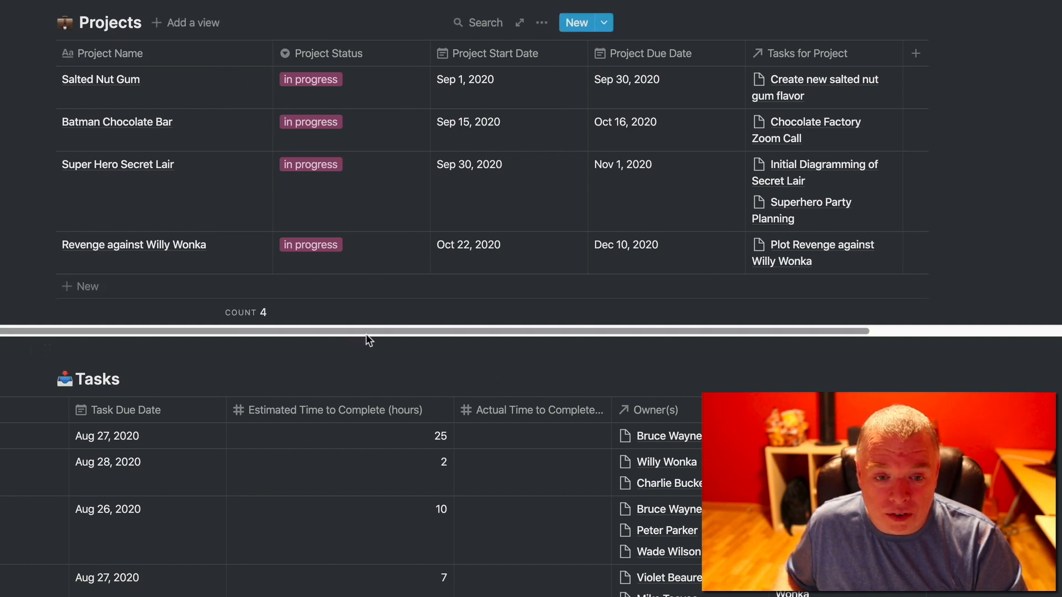
mouse_move(360, 330)
left_mouse_down()
mouse_move(399, 333)
mouse_move(360, 332)
left_mouse_up()
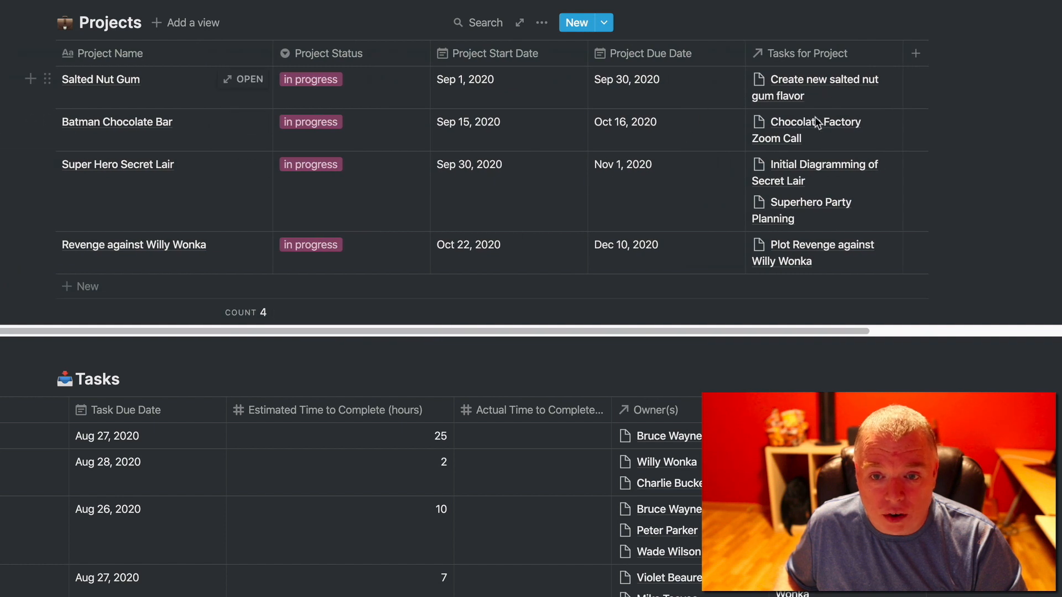
scroll(766, 291, "down", 5)
scroll(644, 438, "left", 5)
left_click_drag(627, 596, 492, 585)
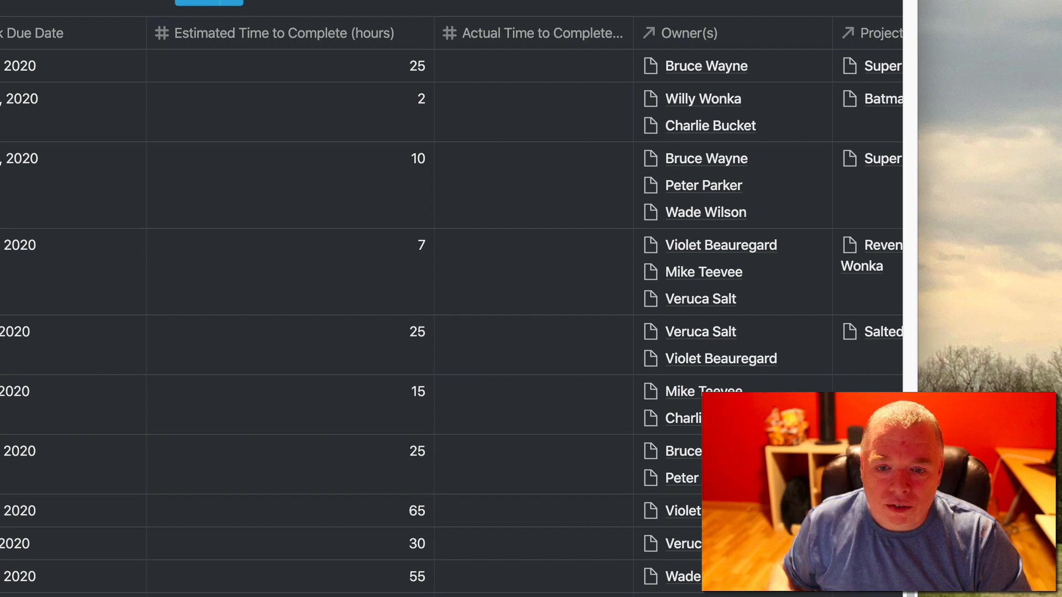
scroll(357, 439, "up", 1)
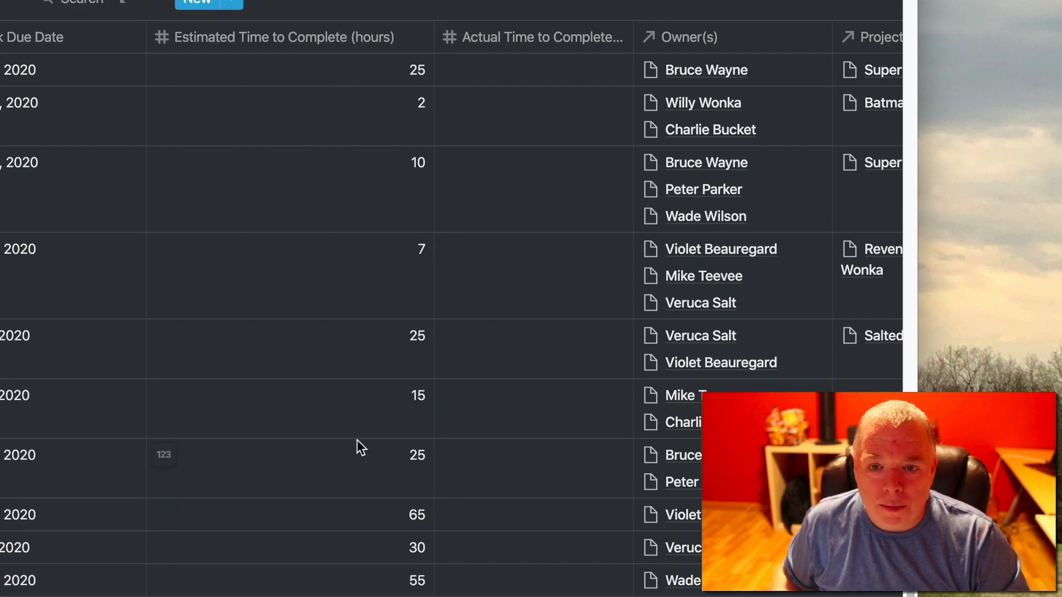
- Add a column named "Estimated Work Time" to the Projects table and set its property type to Rollup
scroll(357, 439, "up", 6)
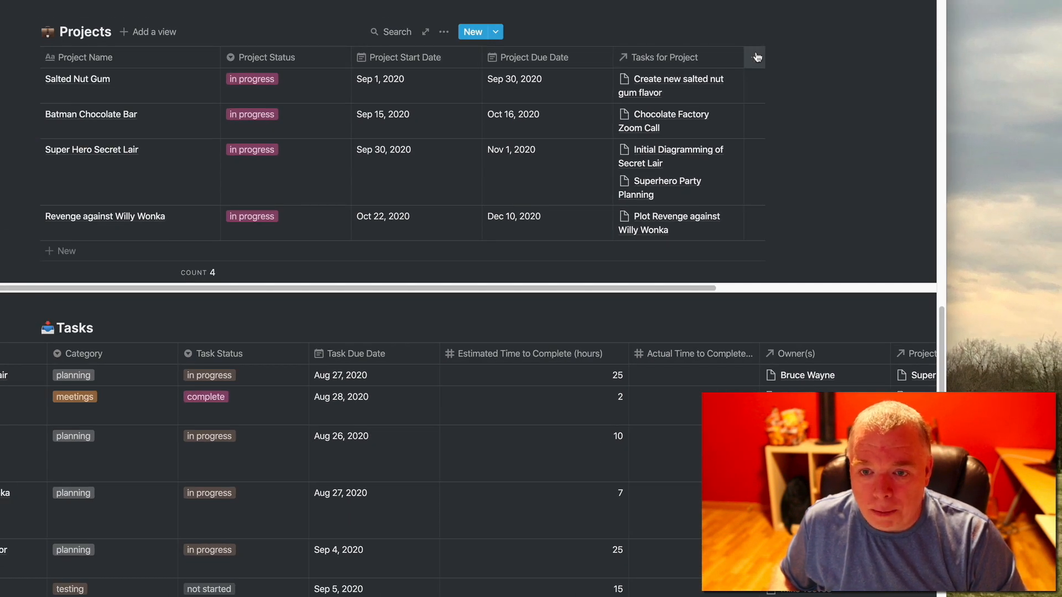
left_click(756, 57)
key("BackSpace")
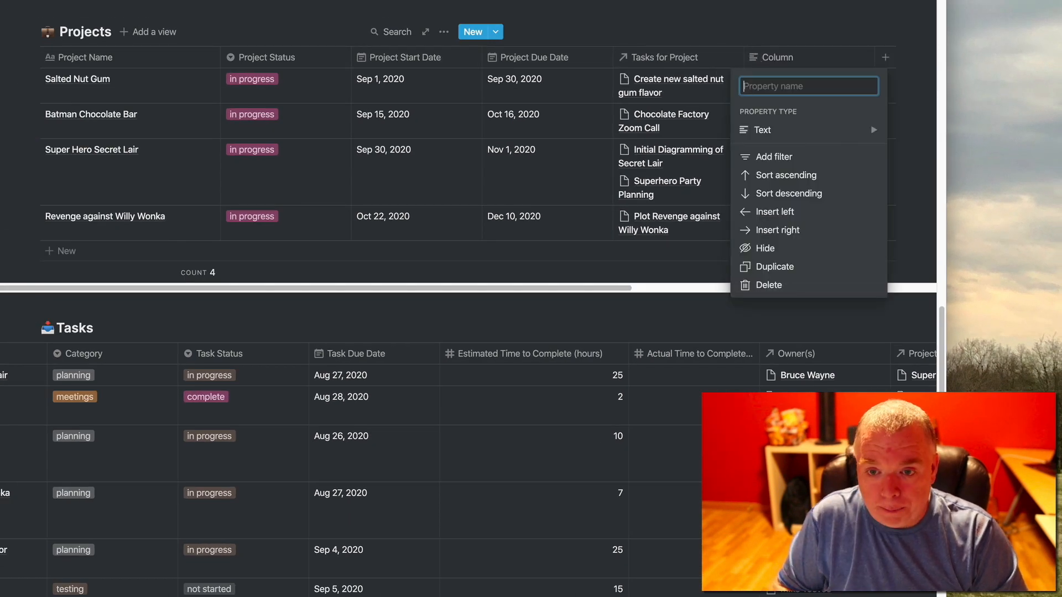
type("Estimat")
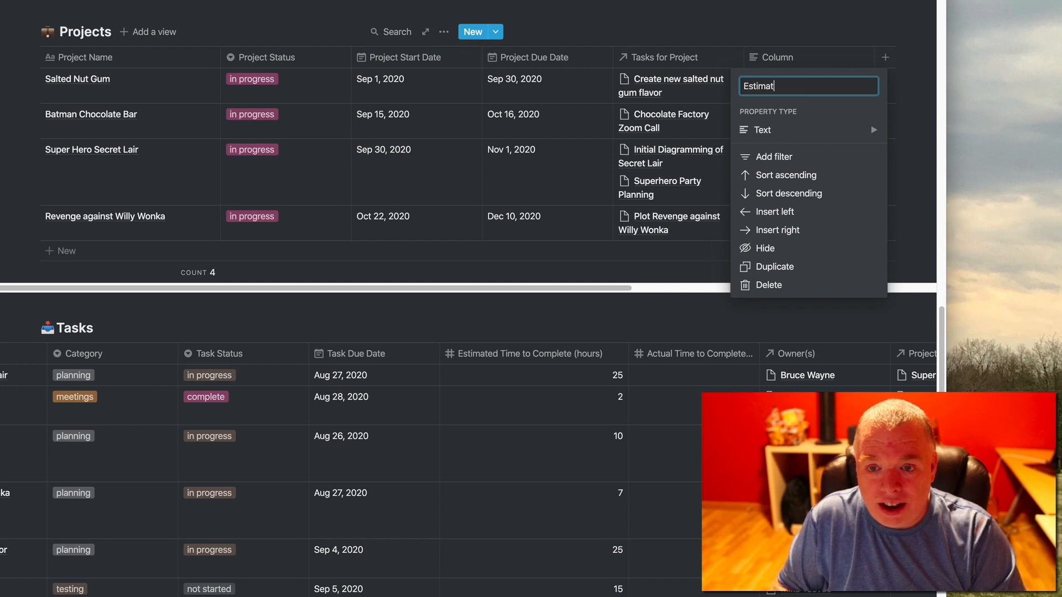
type("ed Work Time")
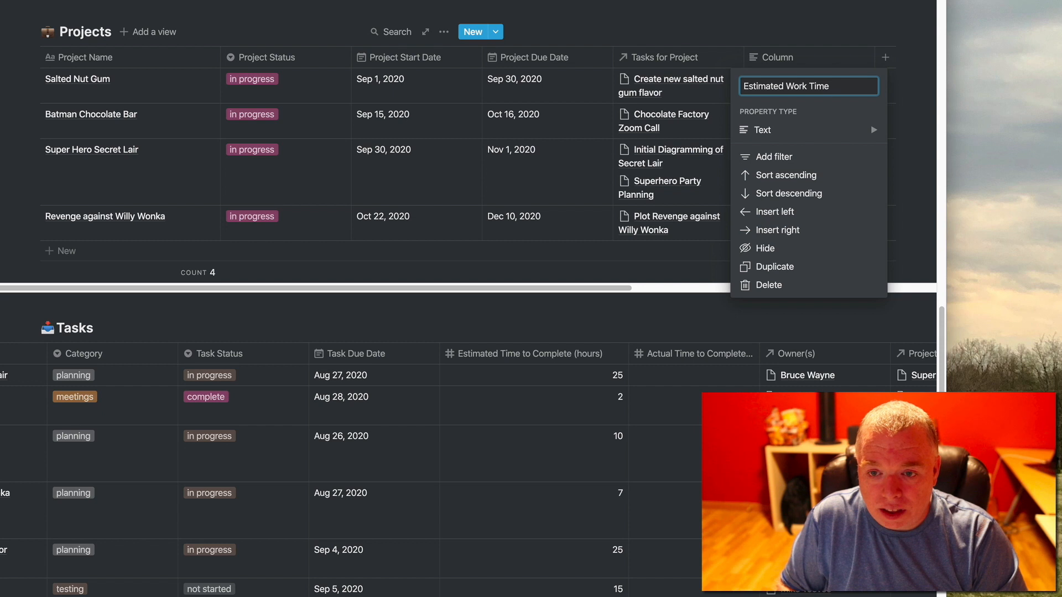
left_click(816, 128)
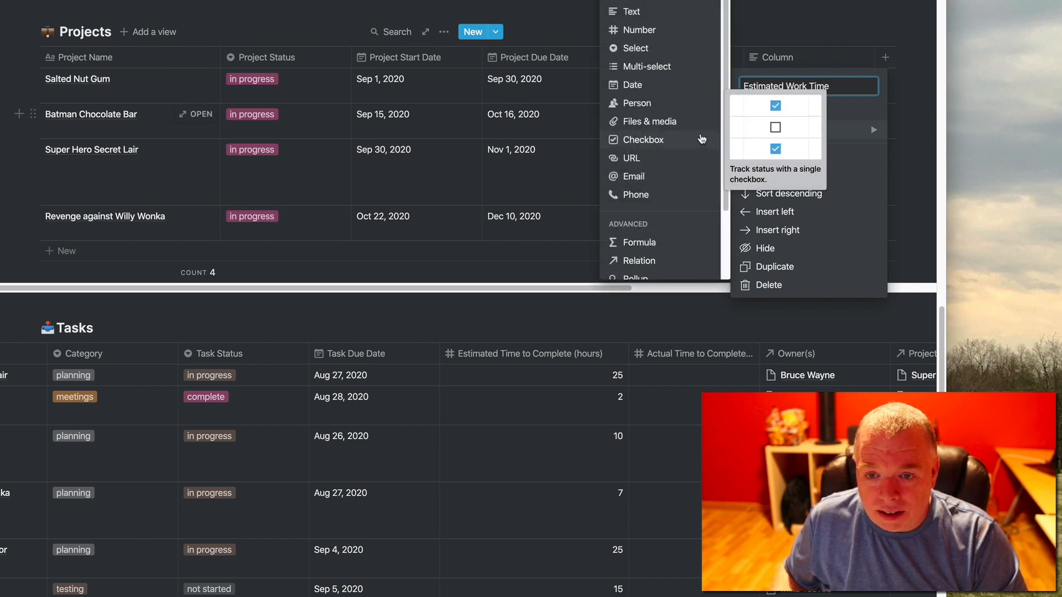
scroll(681, 227, "down", 2)
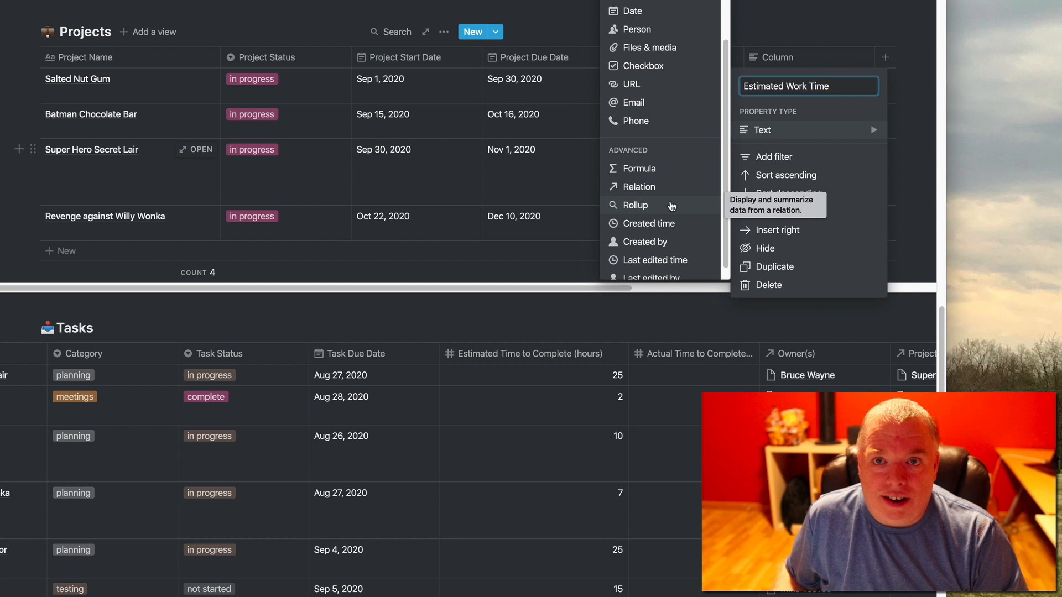
key("ctrl+a")
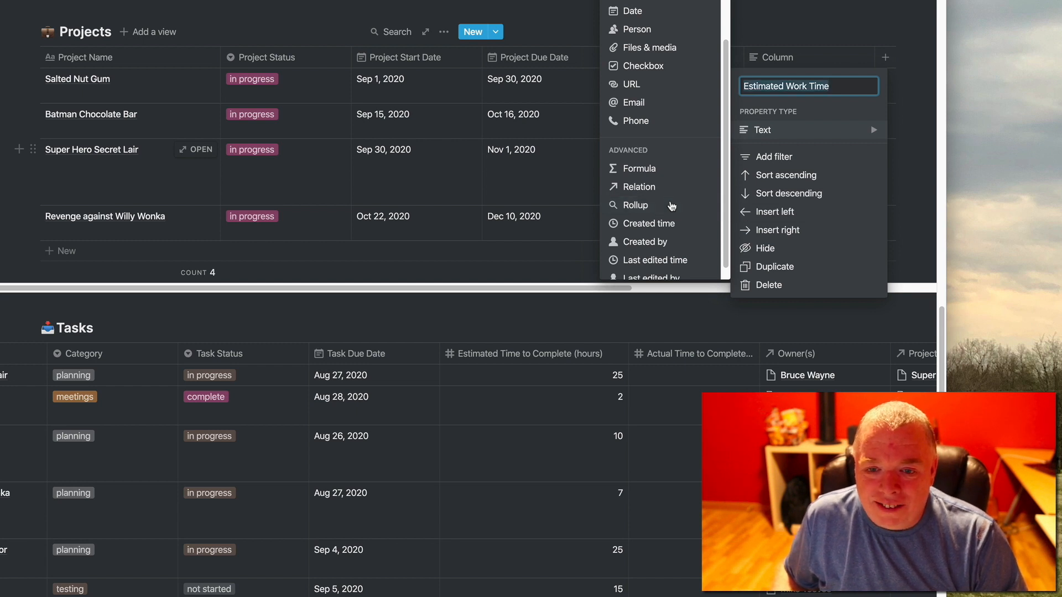
left_click(672, 206)
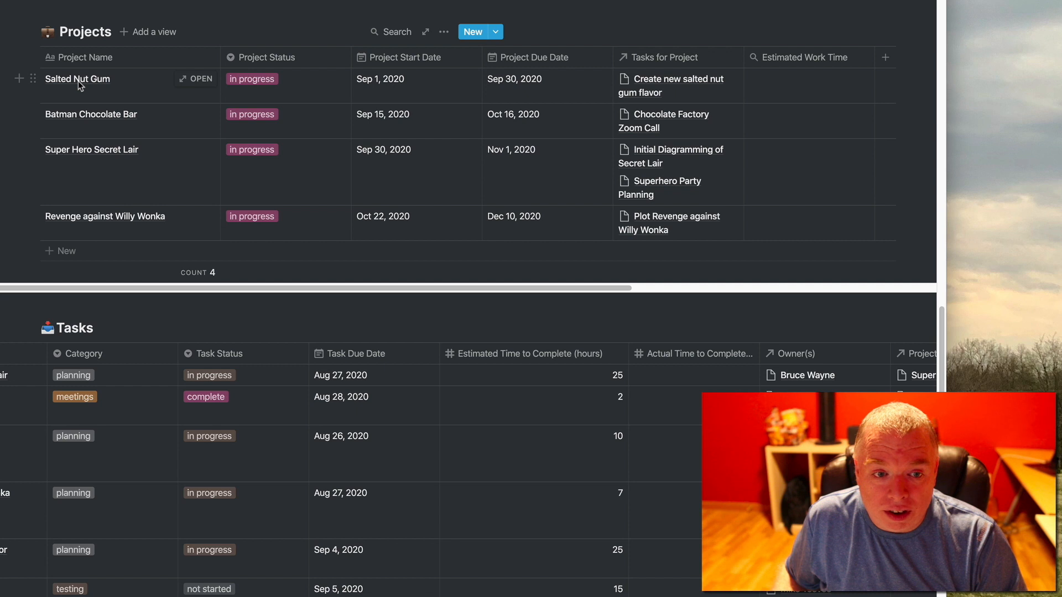
- Configure the Estimated Work Time rollup to sum Estimated Time to Complete (hours) through the Tasks for Project relation
left_click(780, 90)
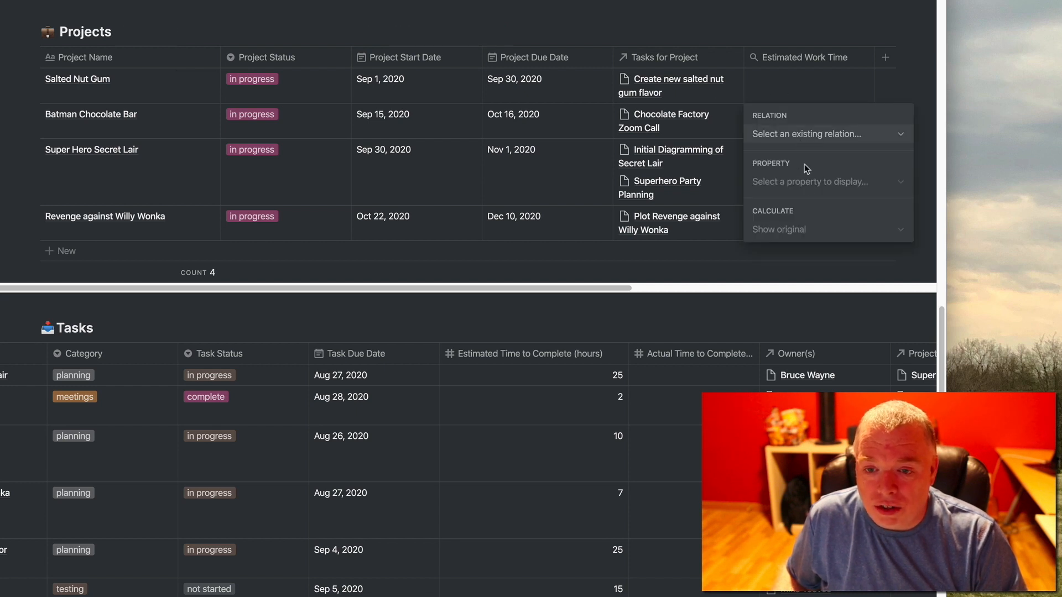
left_click(816, 135)
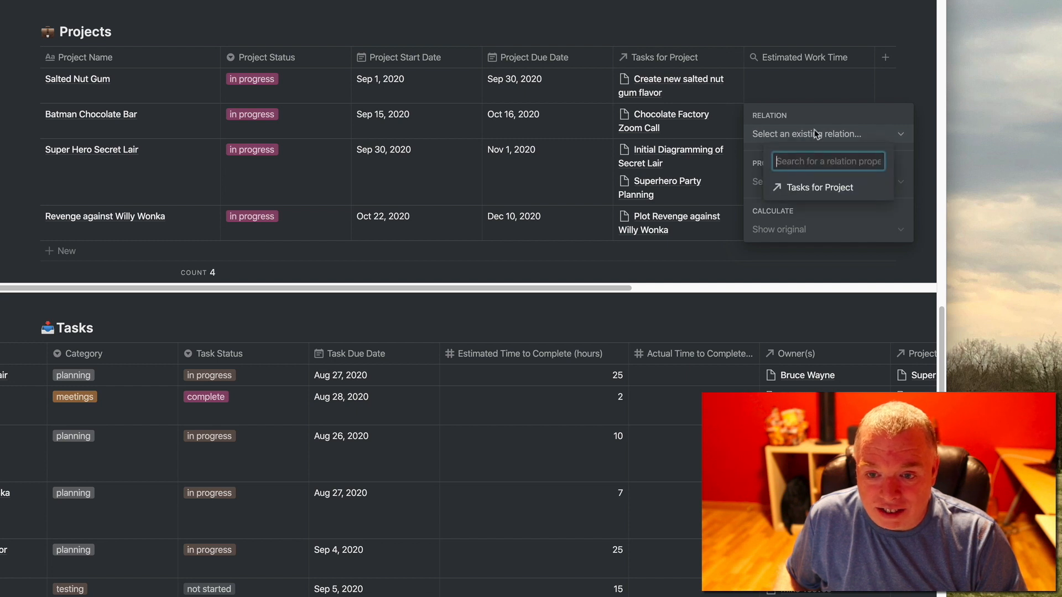
left_click(814, 188)
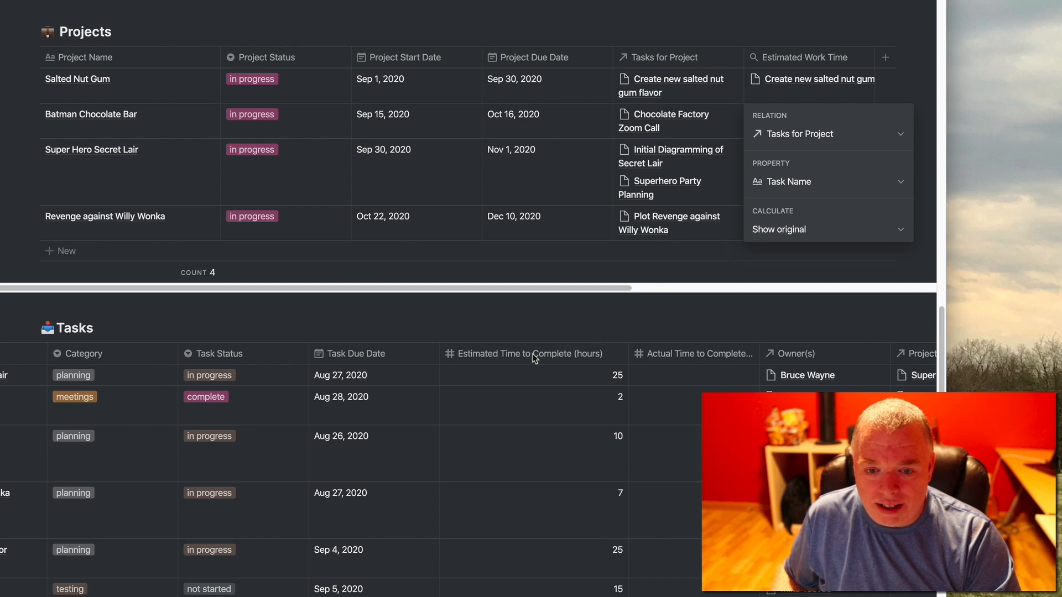
left_click(865, 180)
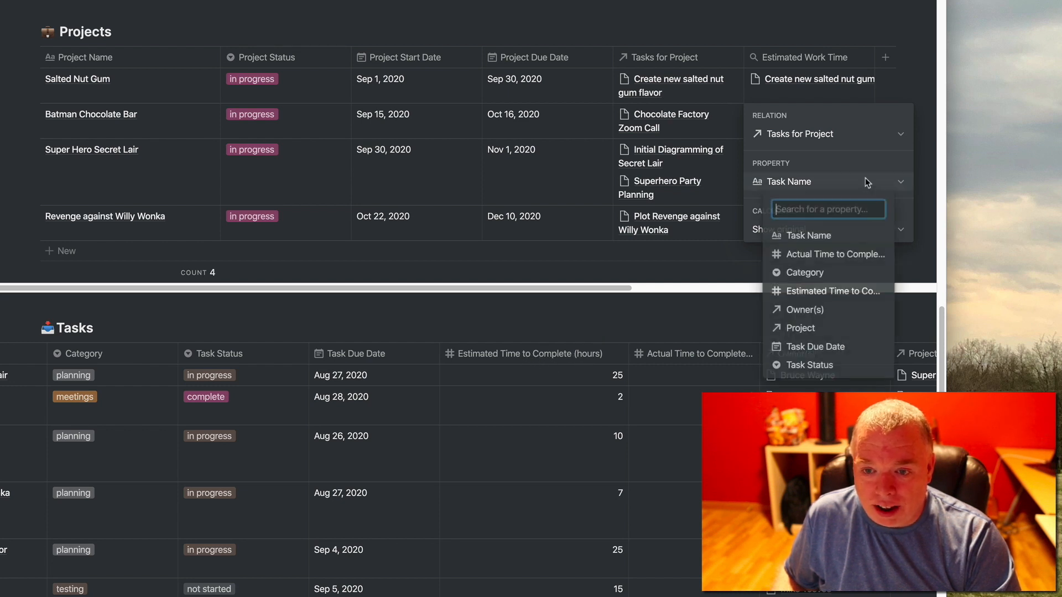
left_click(823, 292)
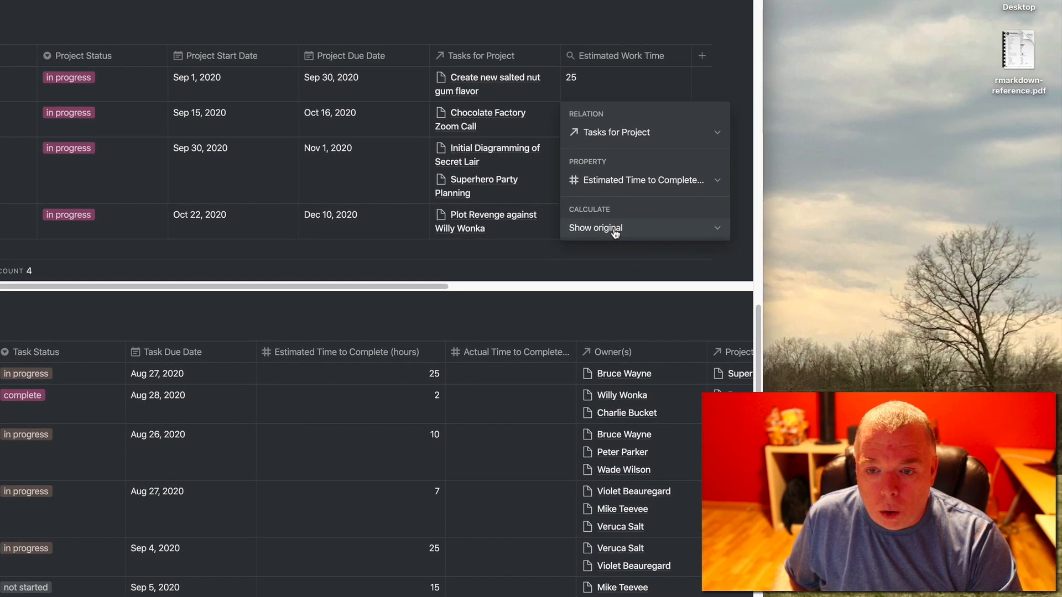
left_click(615, 232)
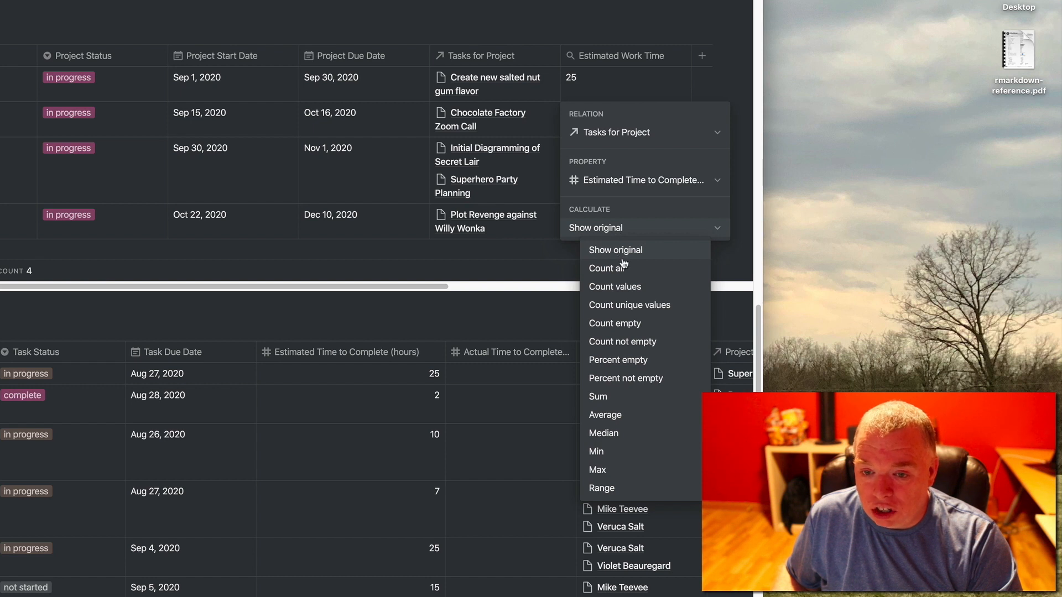
left_click(623, 402)
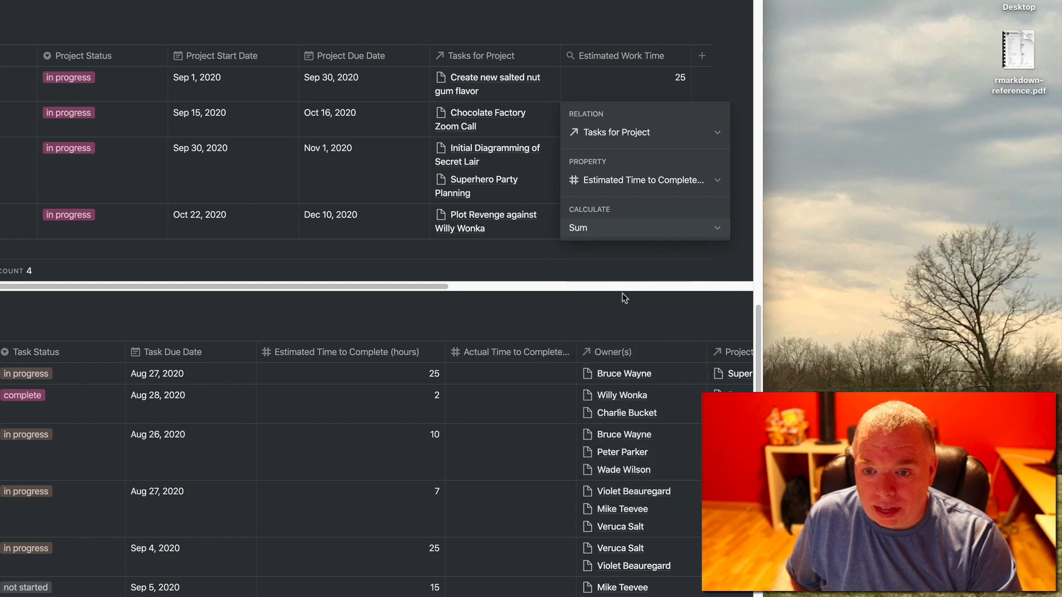
left_click(612, 262)
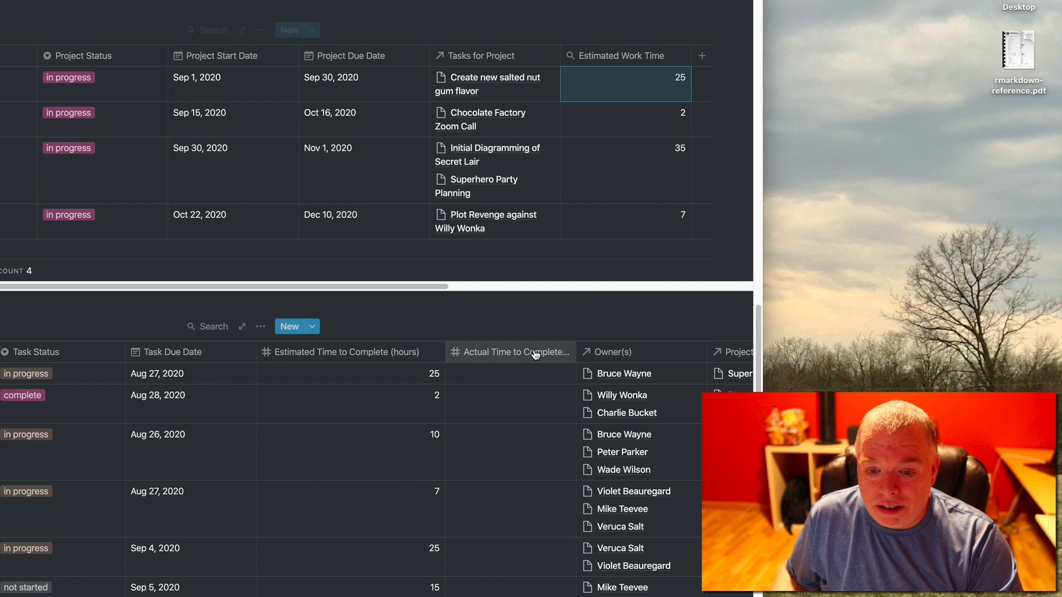
- Link the sixth task, Taste testing salted nut gum, to the Salted Nut Gum project
scroll(533, 350, "down", 5)
scroll(533, 350, "down", 1)
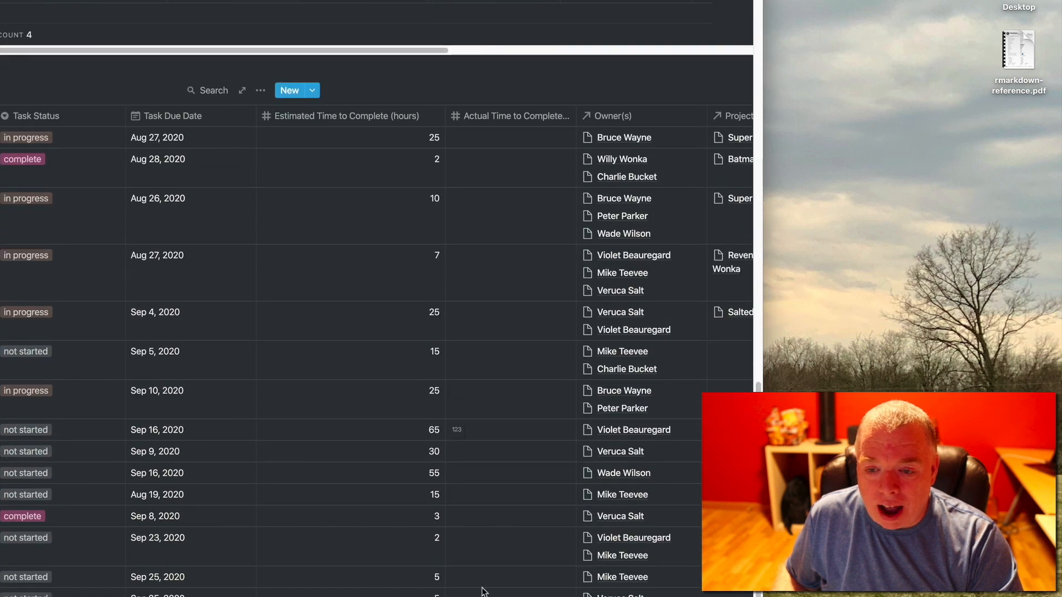
scroll(573, 458, "right", 5)
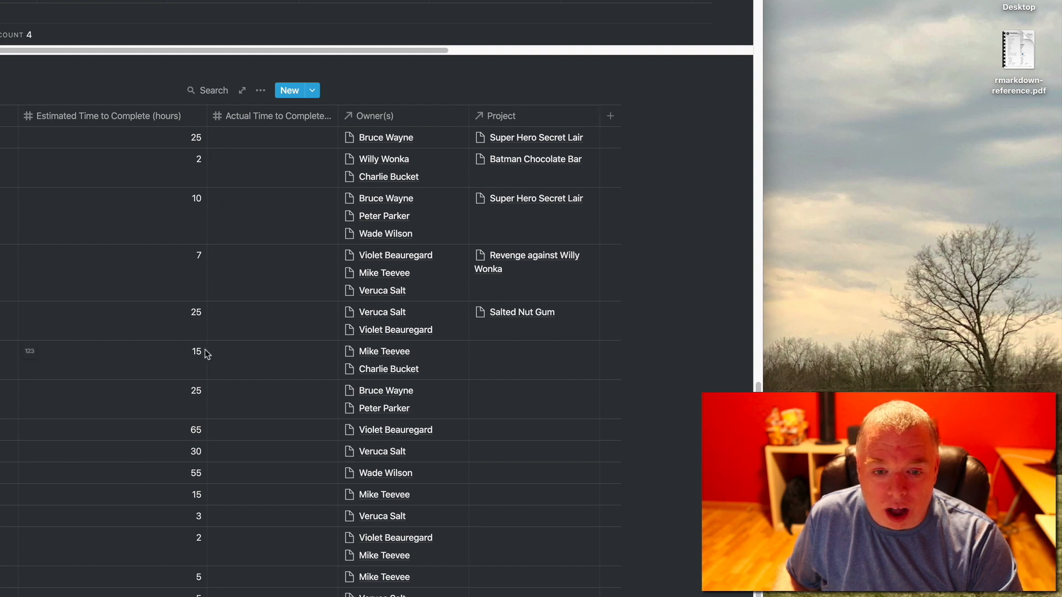
left_click(535, 352)
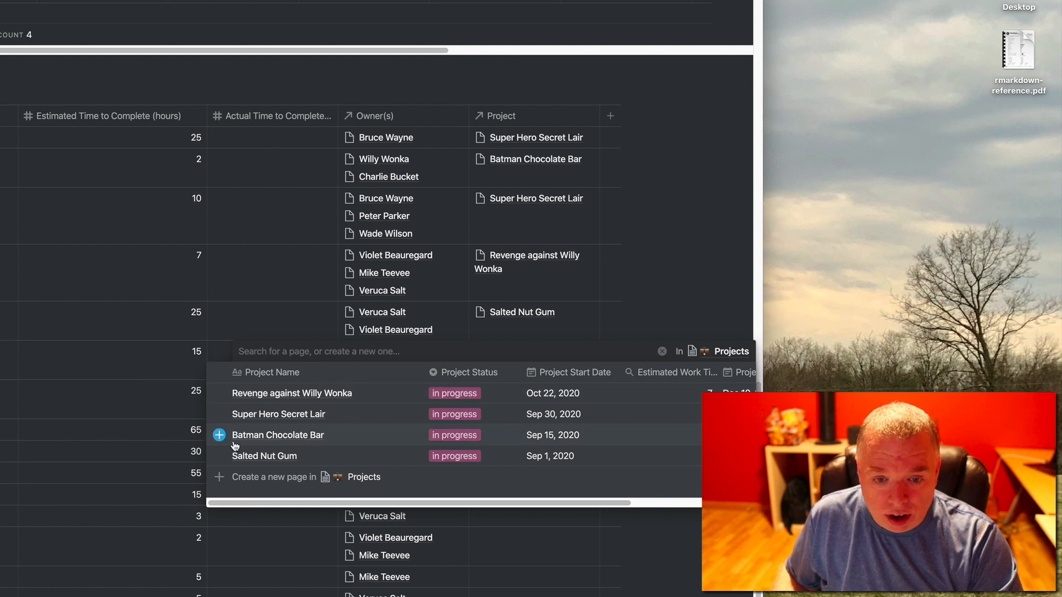
left_click(219, 456)
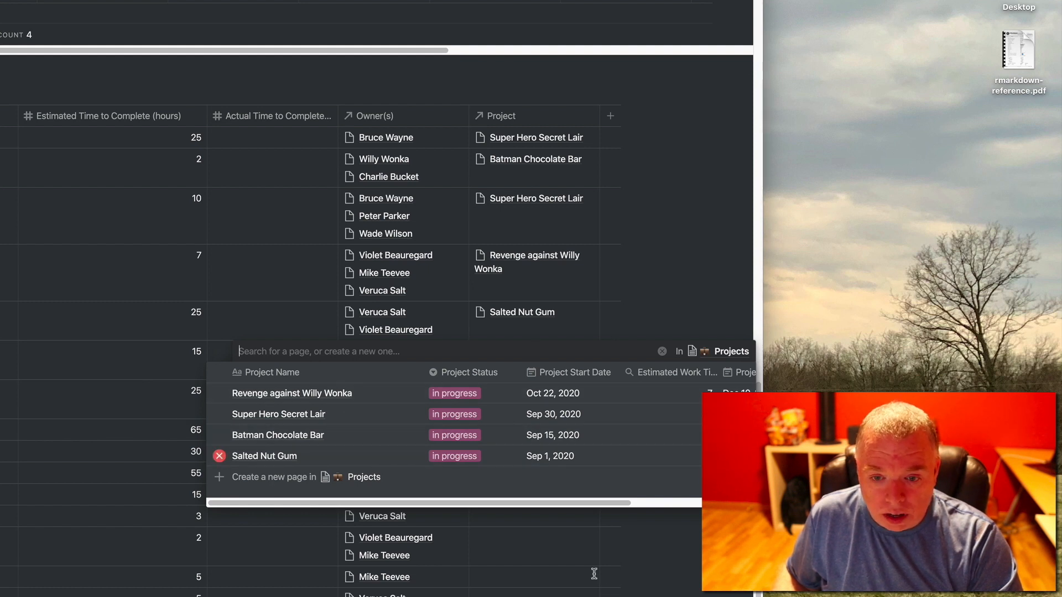
key("Escape")
- Assign Batman Chocolate Bar to the Dark Knight chocolate bar task and Super Hero Secret Lair to the Create Blueprints for Secret Lair task
left_click(519, 395)
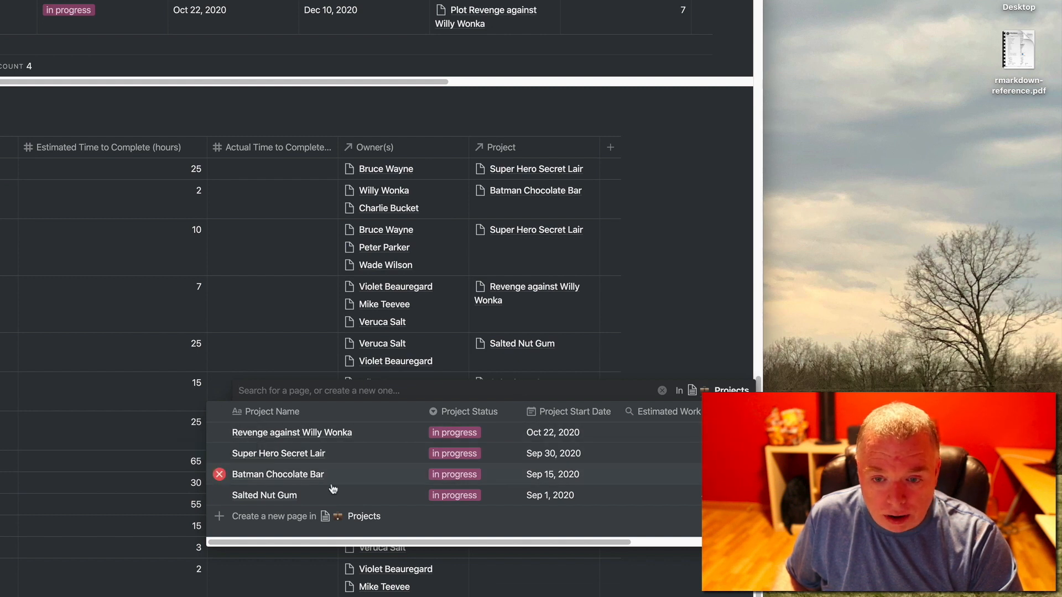
left_click(527, 480)
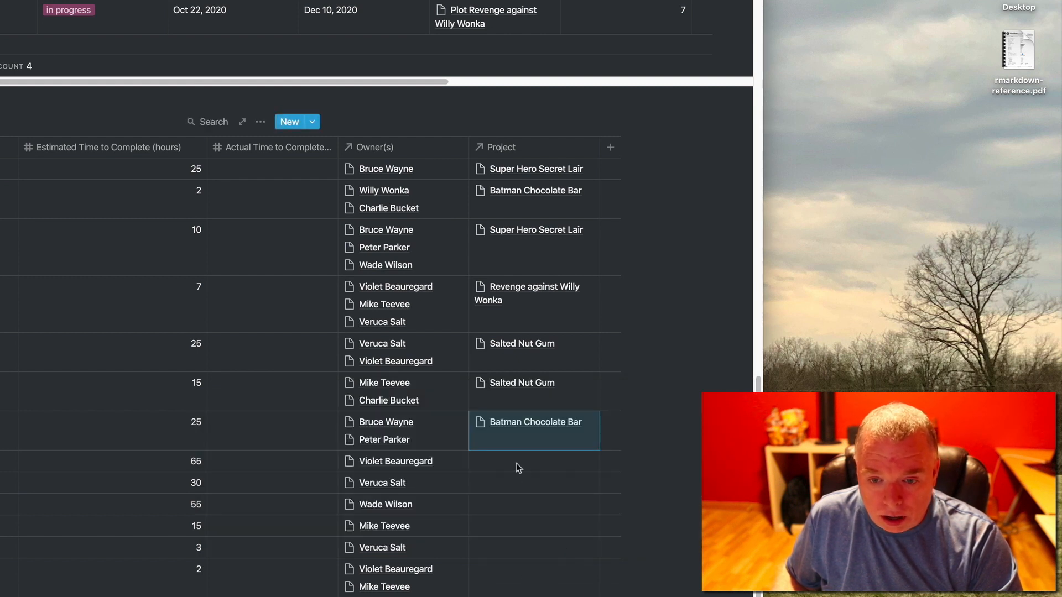
left_click(516, 462)
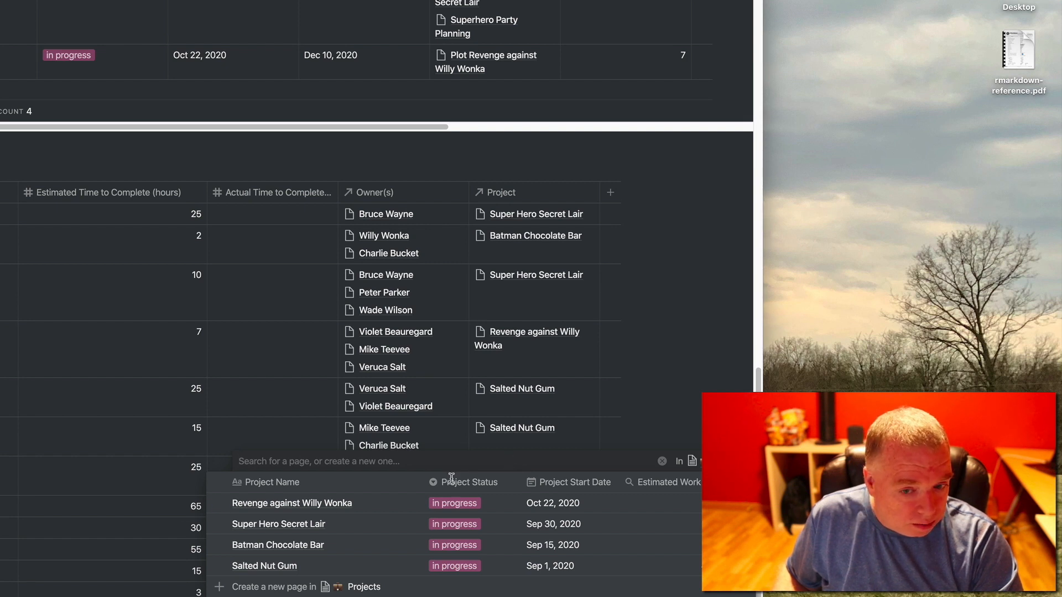
left_click(221, 524)
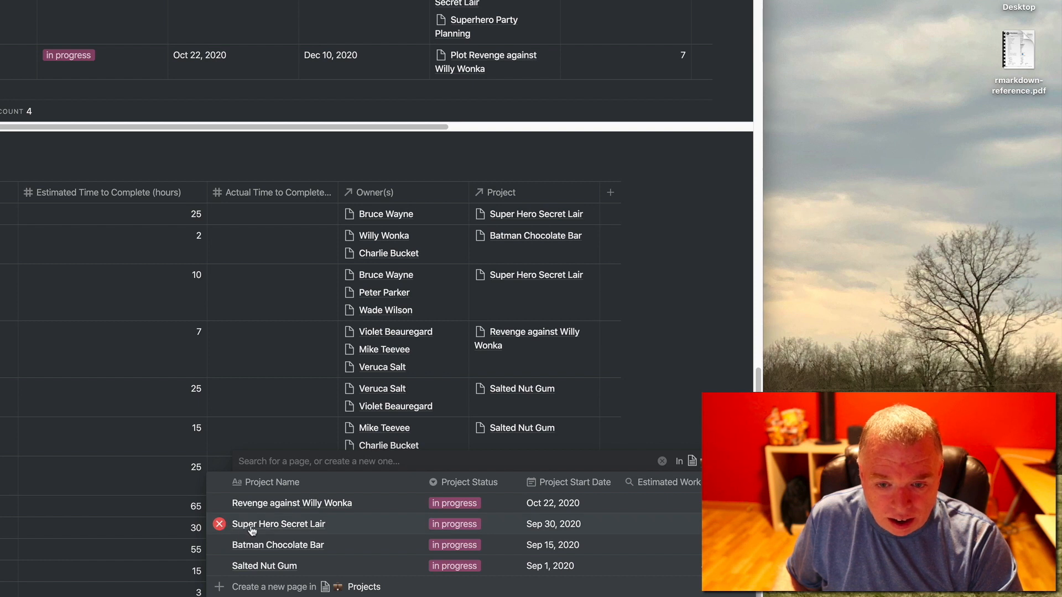
key("Escape")
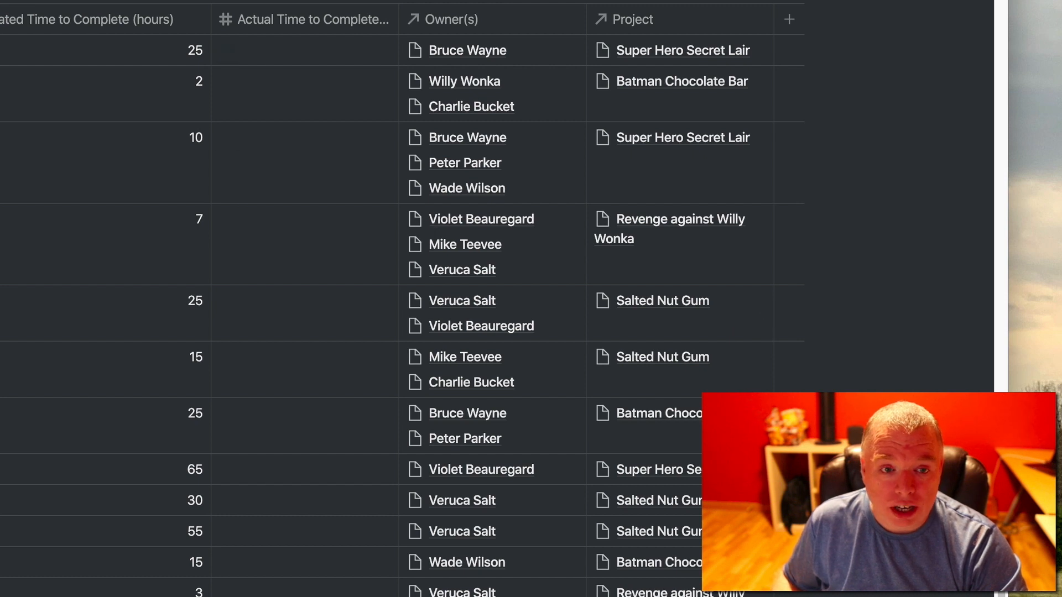
- Review each project's Estimated Work Time rollup in Projects against the hours and project links in the Tasks table
scroll(797, 143, "up", 15)
scroll(797, 128, "up", 5)
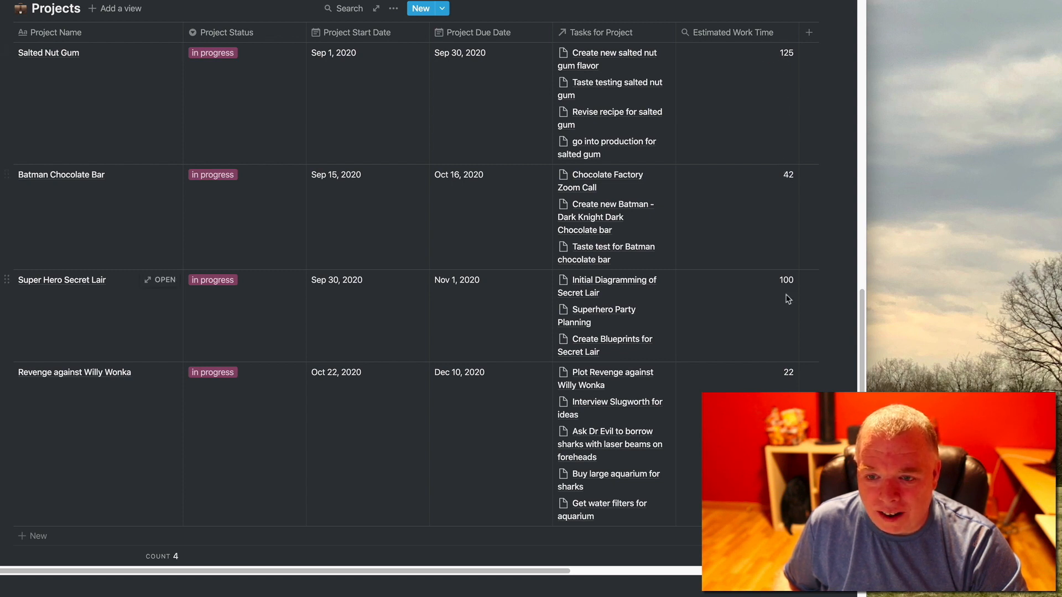
scroll(791, 358, "down", 1)
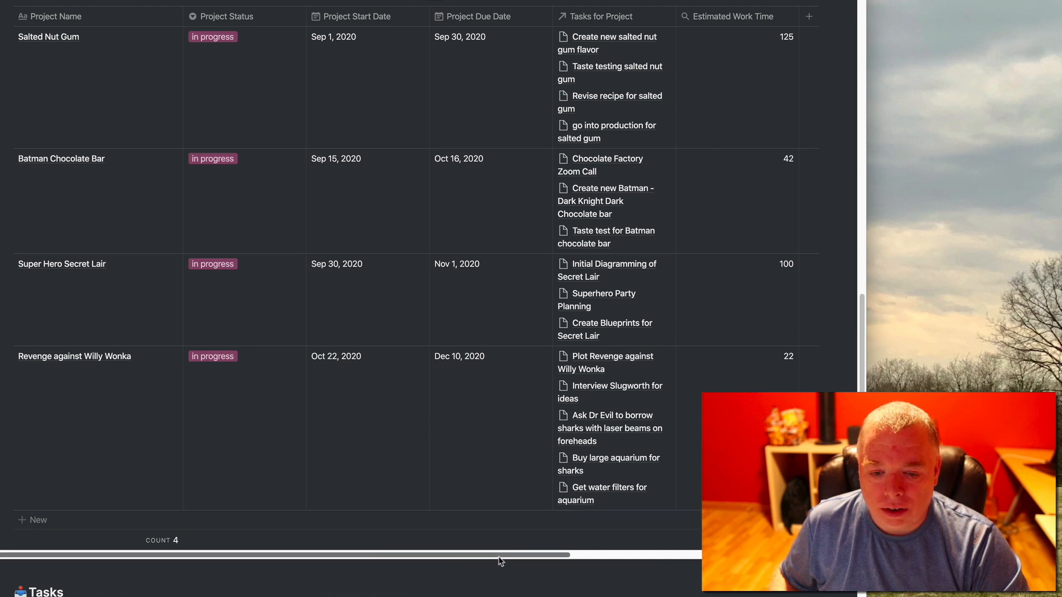
scroll(481, 594, "down", 15)
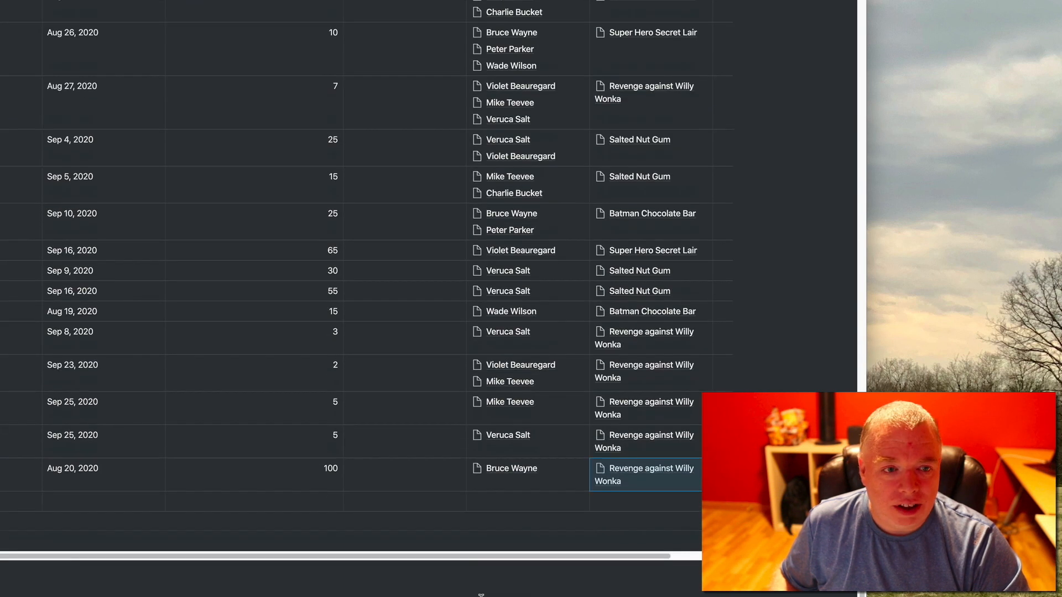
scroll(480, 595, "up", 3)
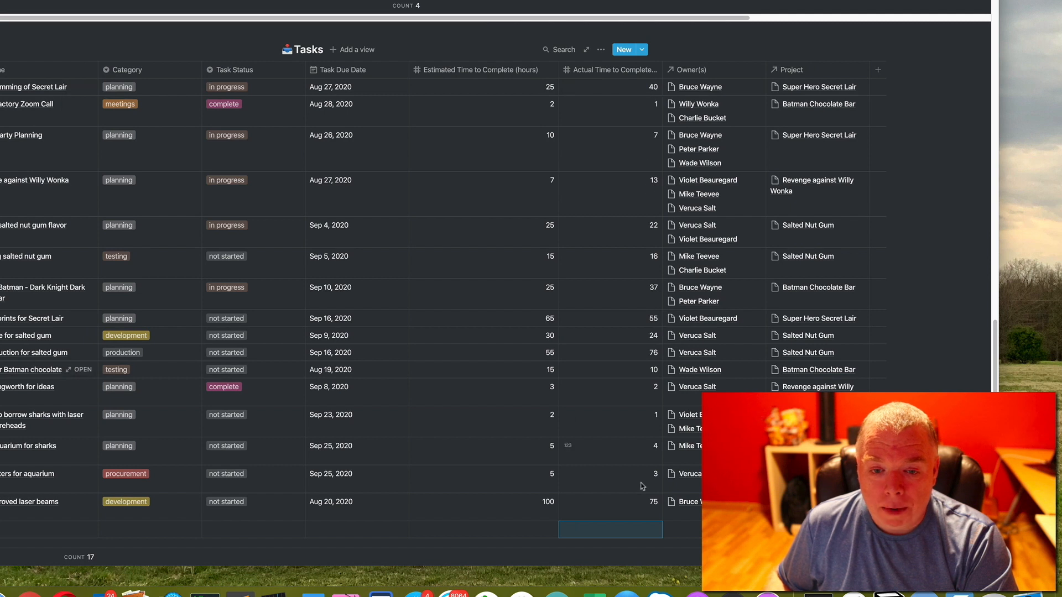
- Add a rollup property named Actual Work Time to the Projects table, after Estimated Work Time
scroll(650, 365, "up", 10)
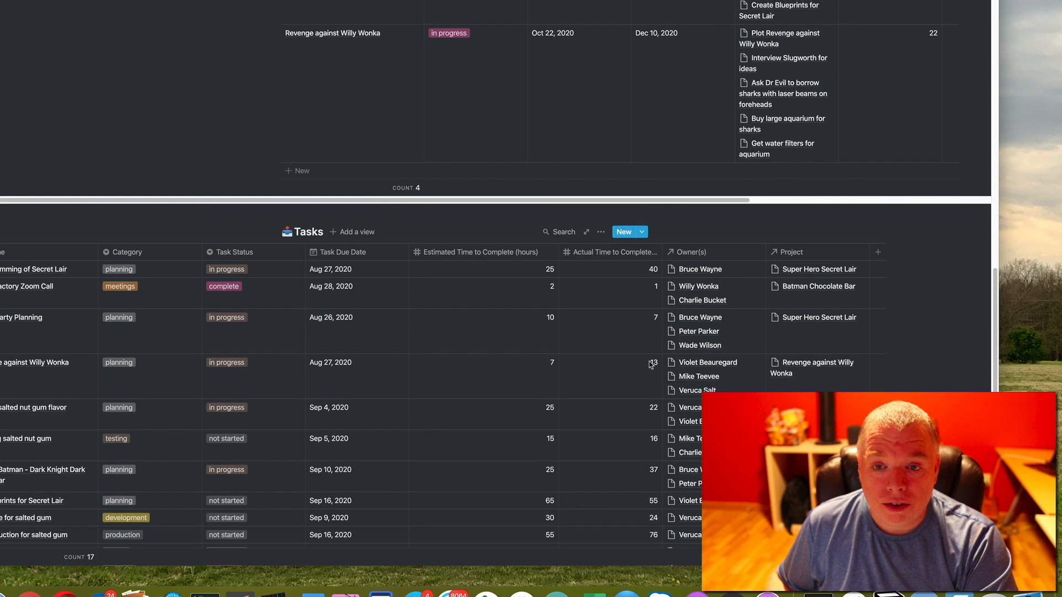
left_click_drag(571, 426, 797, 426)
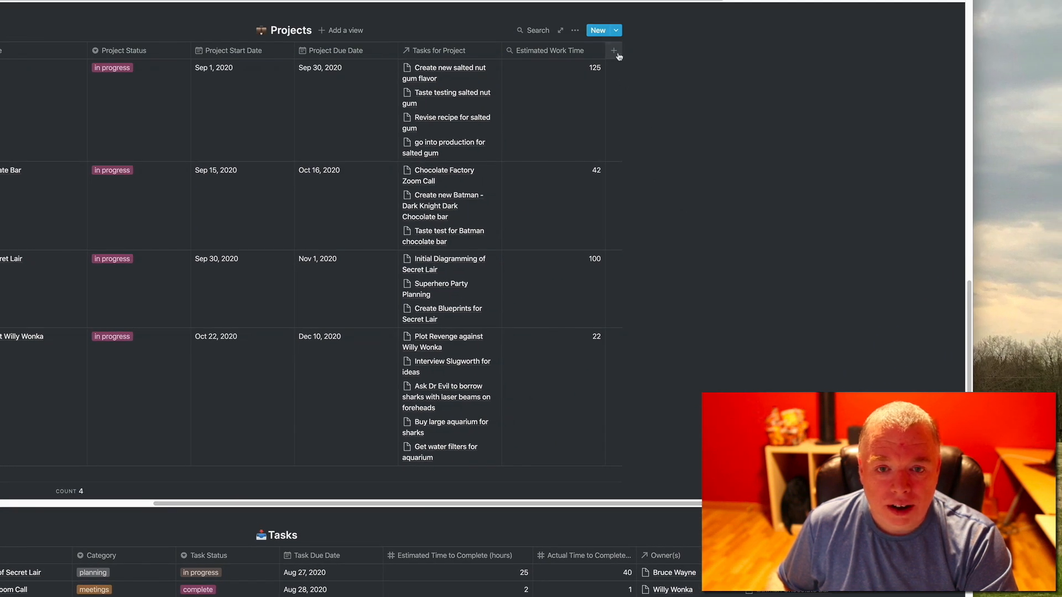
left_click(619, 55)
type("A")
key("BackSpace")
type("T")
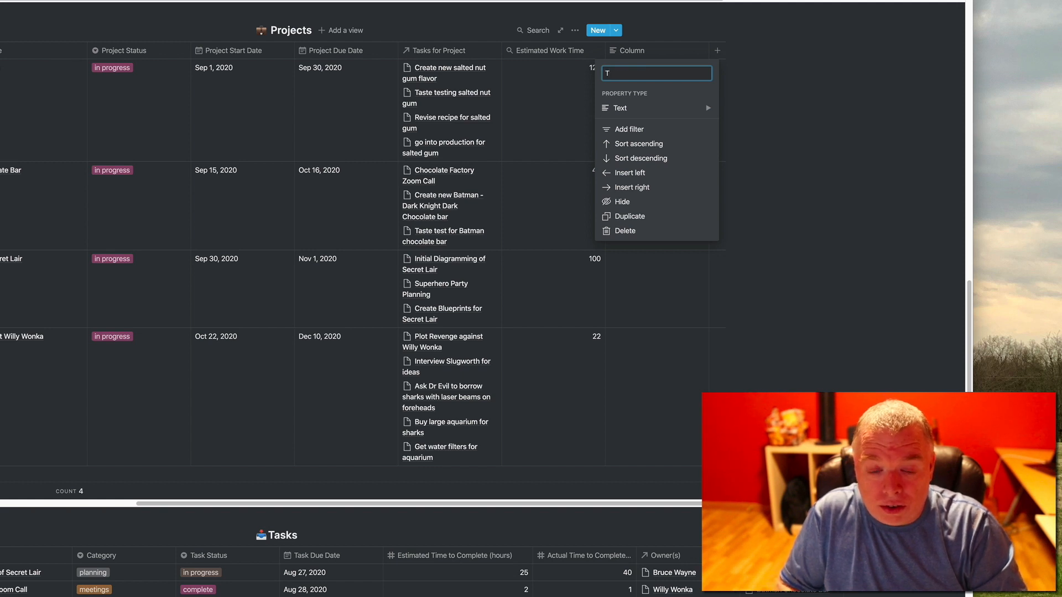
type("tual ")
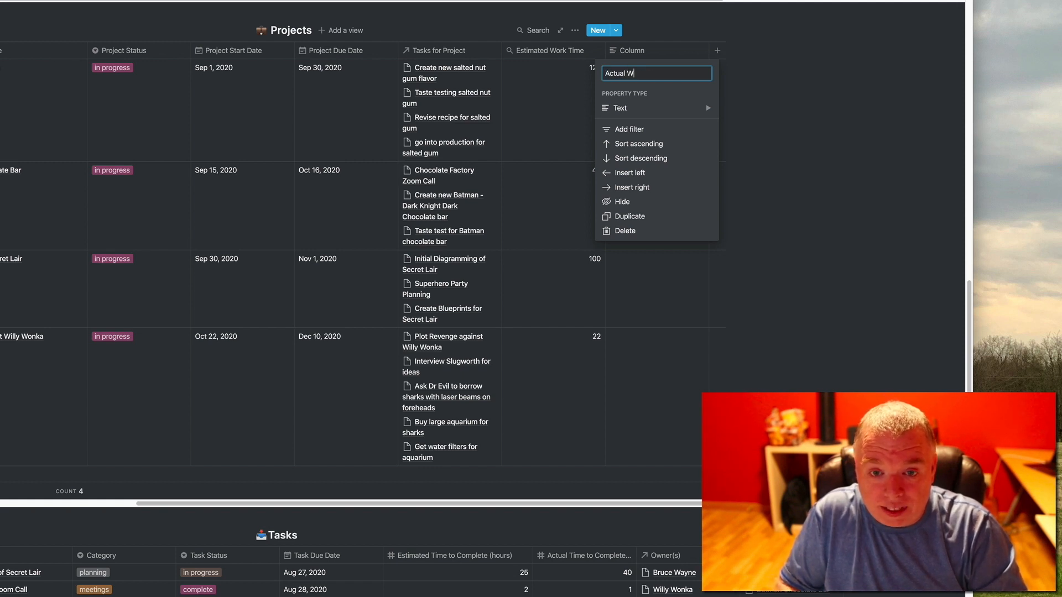
type("Work Time")
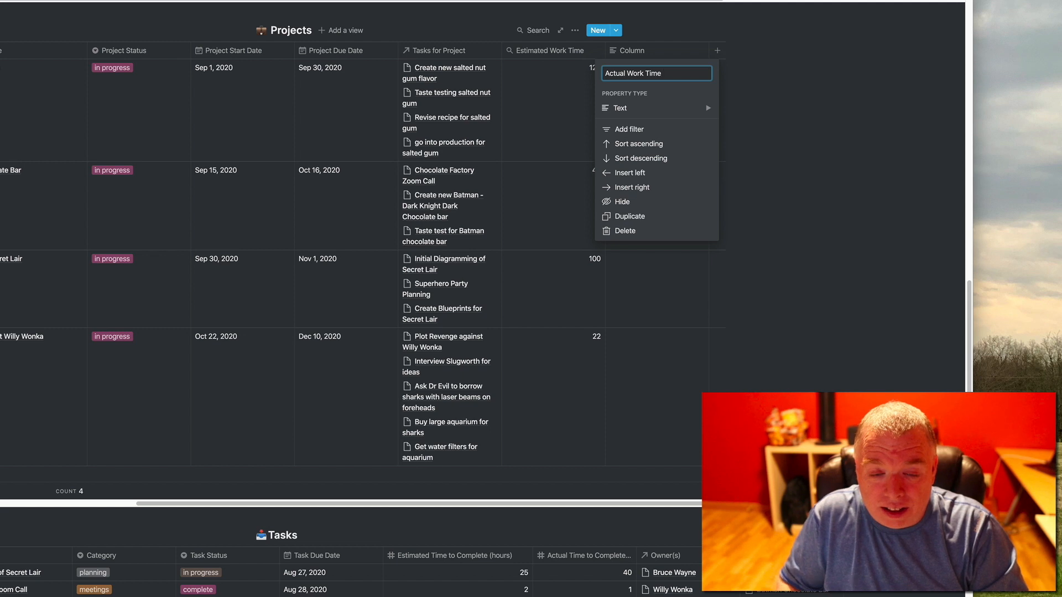
left_click(646, 110)
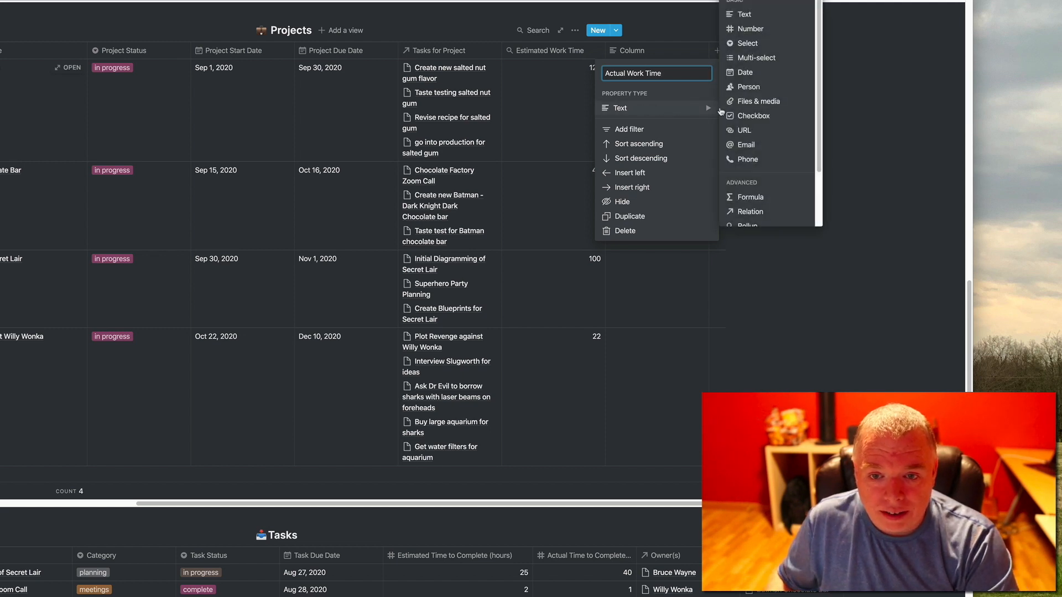
scroll(766, 166, "down", 2)
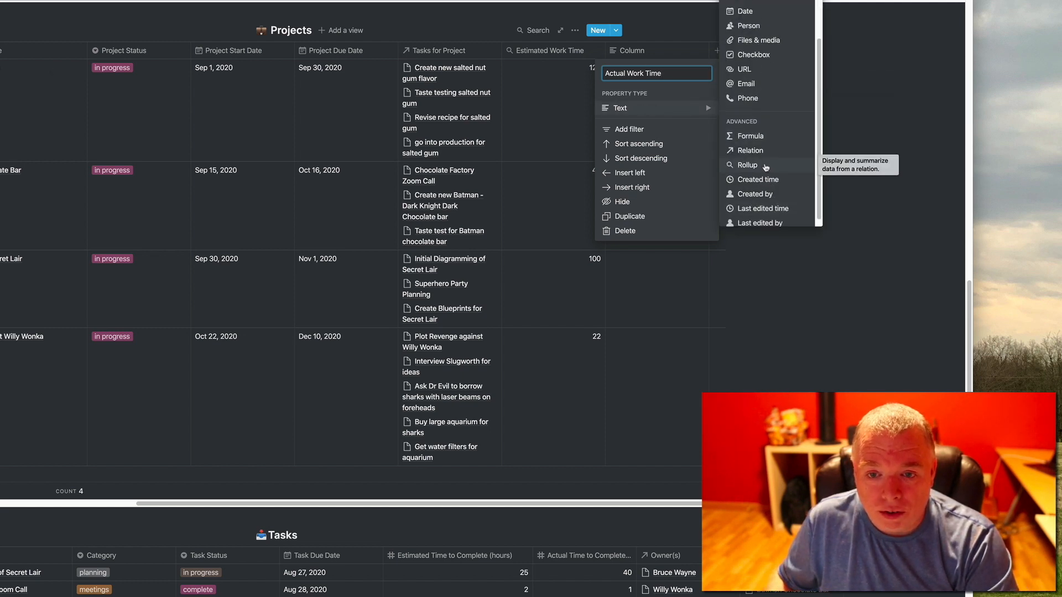
left_click(766, 166)
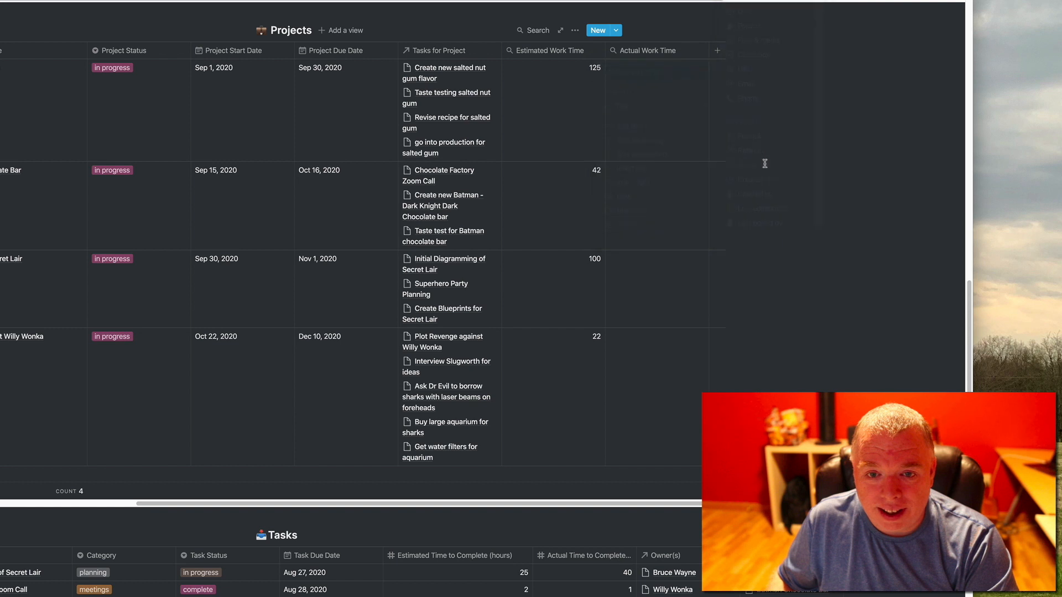
- Configure the Actual Work Time rollup to sum Actual Time to Complete (hours) through the Tasks for Project relation
left_click(650, 117)
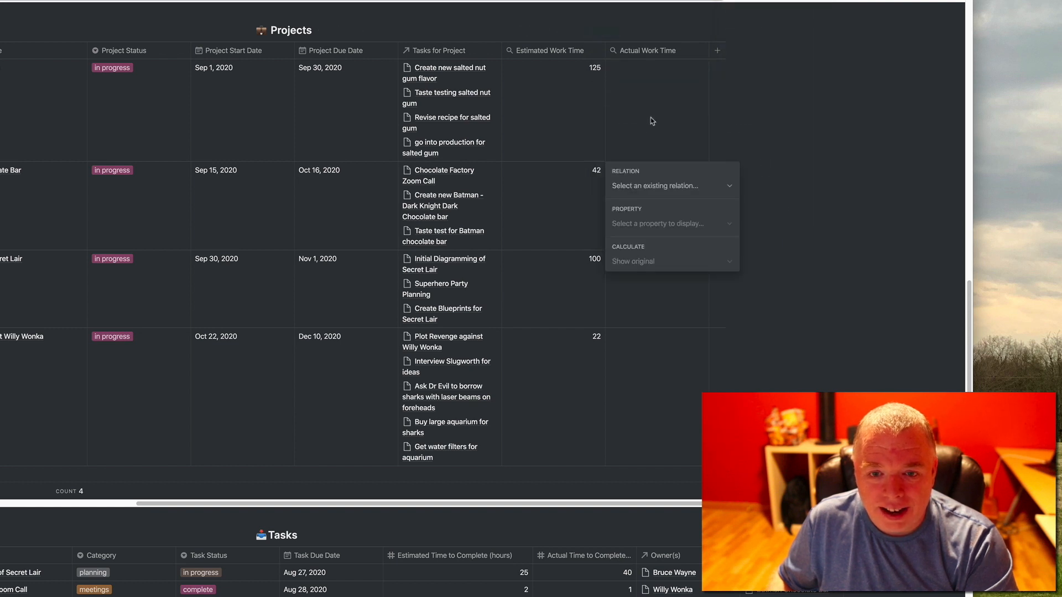
left_click(672, 186)
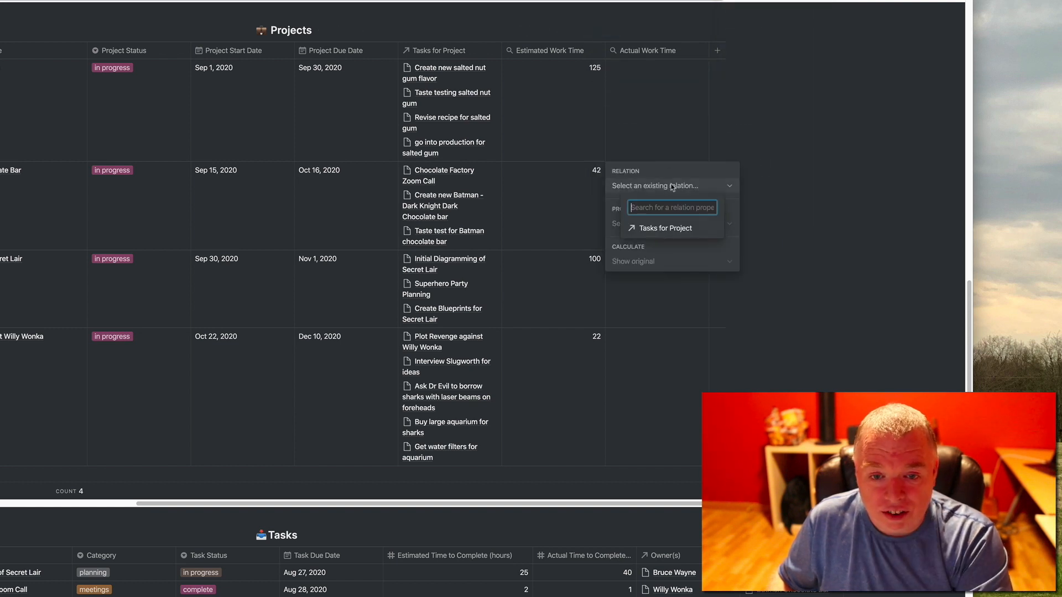
left_click(673, 228)
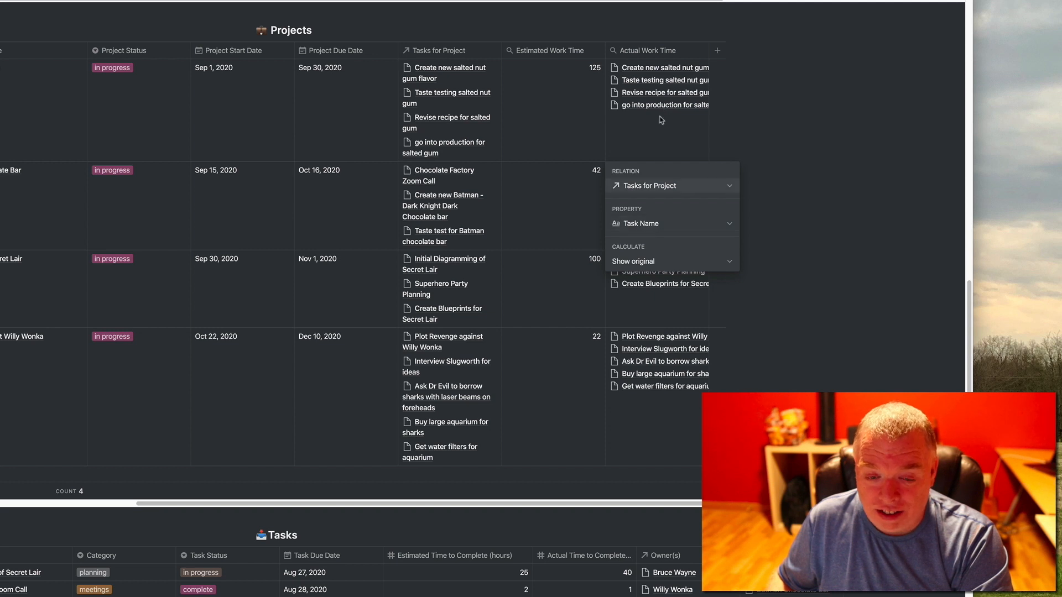
left_click(659, 224)
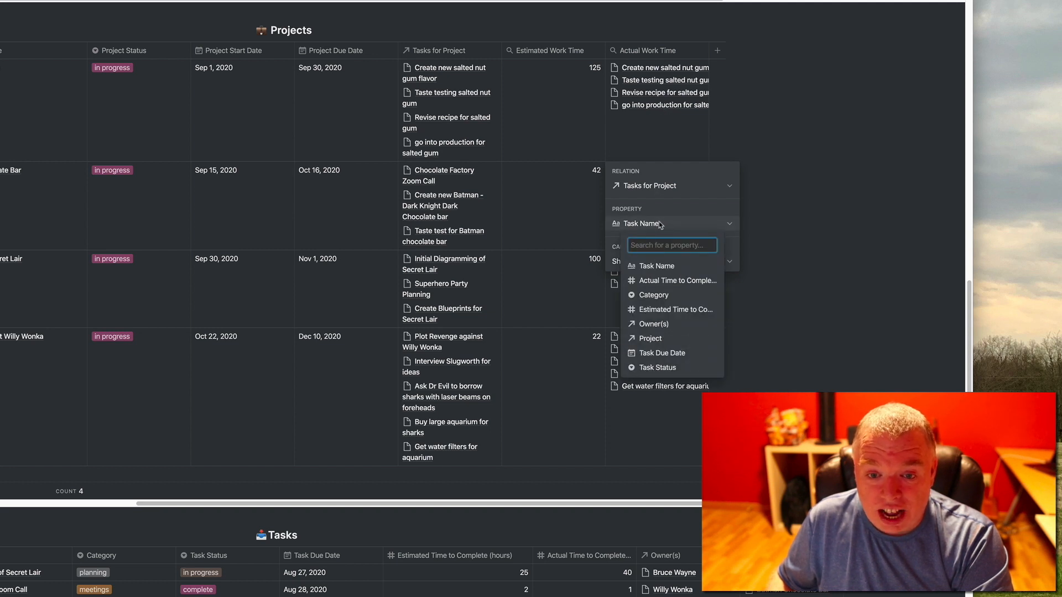
left_click(670, 280)
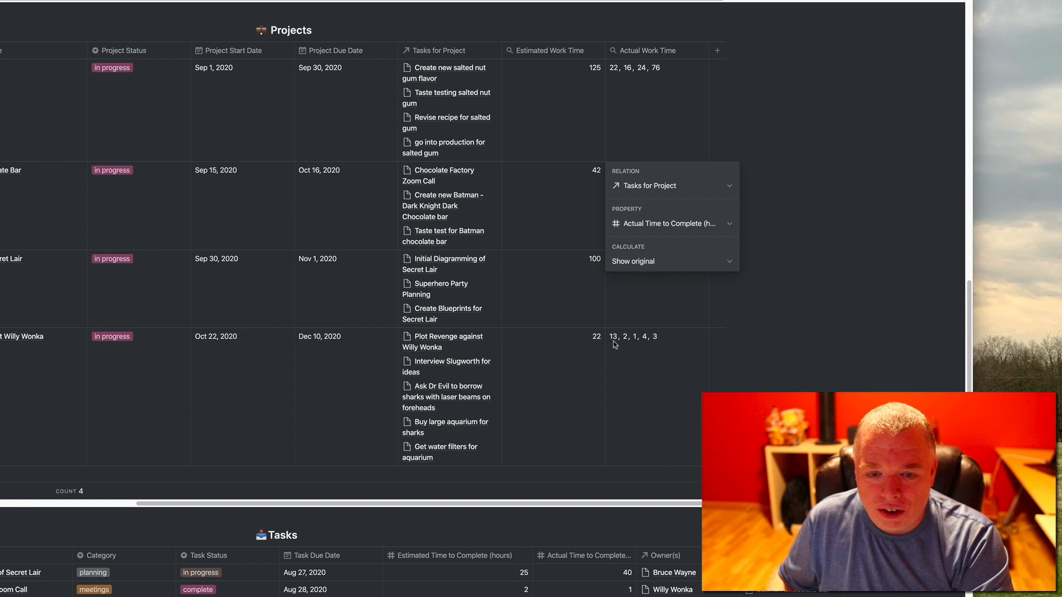
left_click(665, 267)
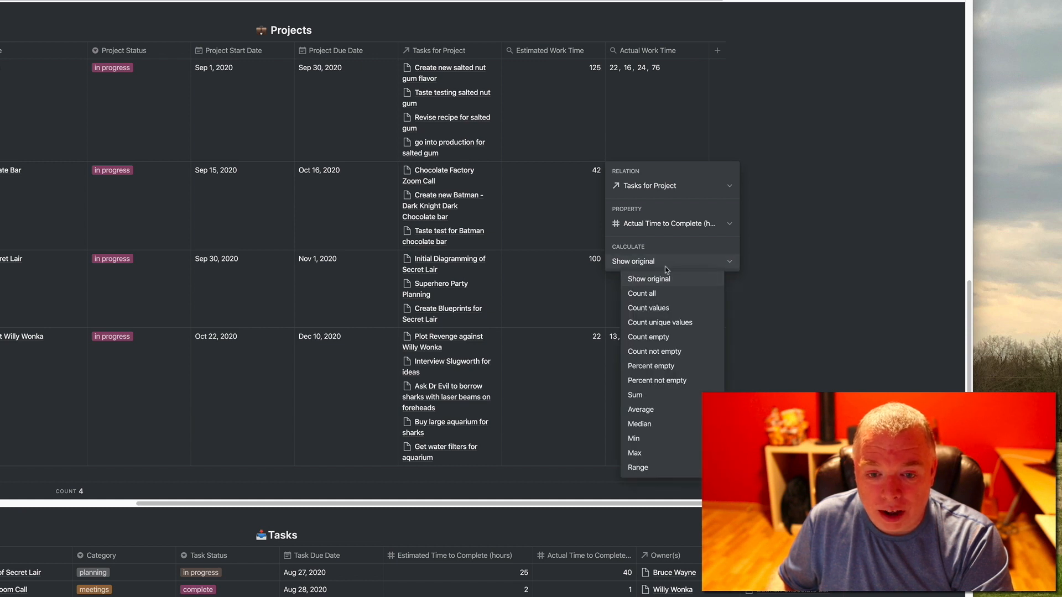
left_click(660, 395)
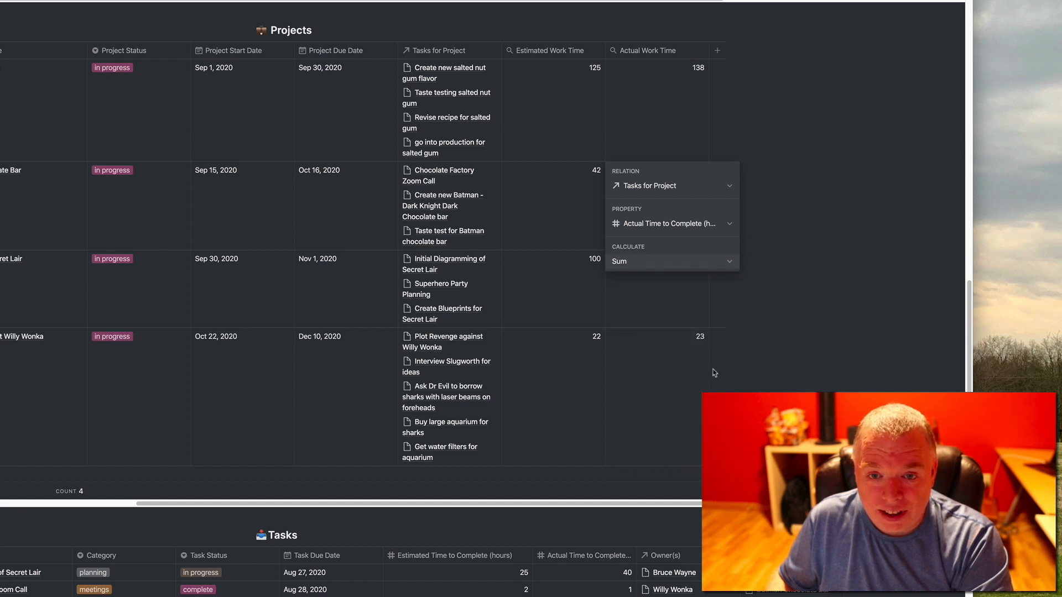
left_click(738, 370)
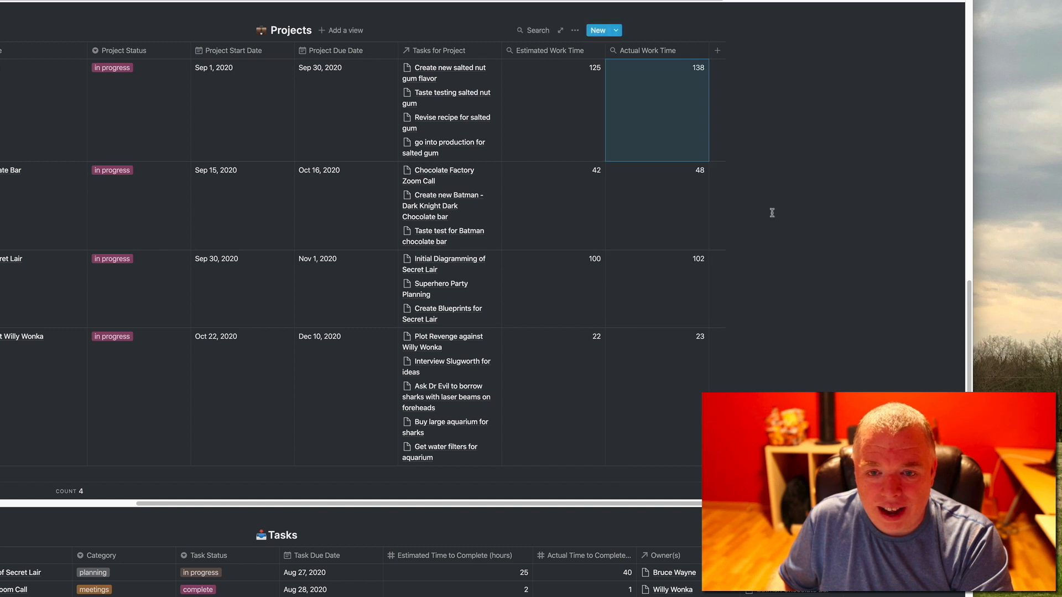
- Compare each project's Estimated Work Time with its Actual Work Time in the Projects table, checking the estimate's rollup settings
left_click(598, 84)
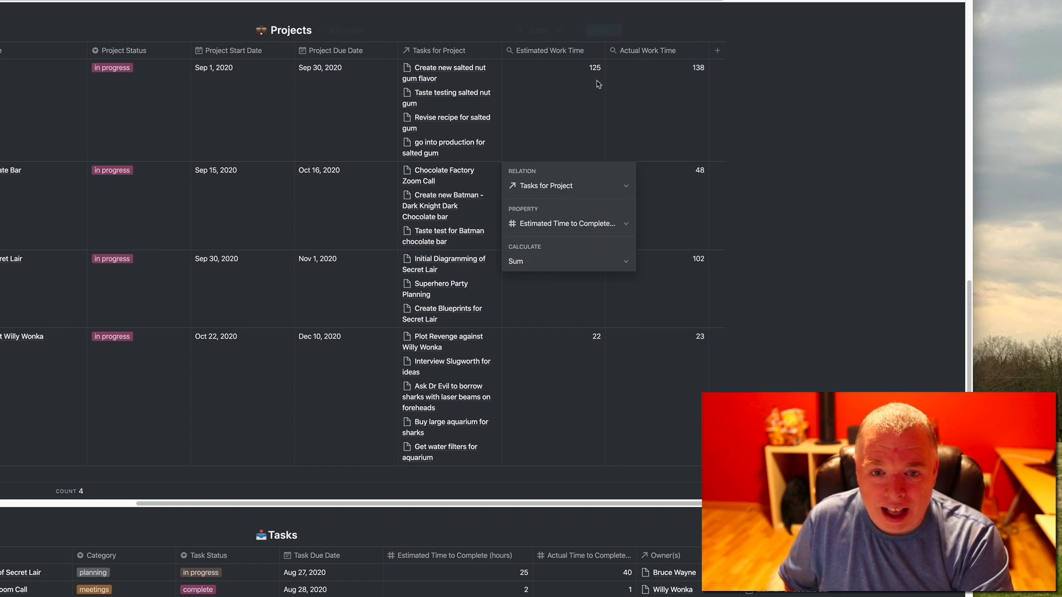
left_click(794, 134)
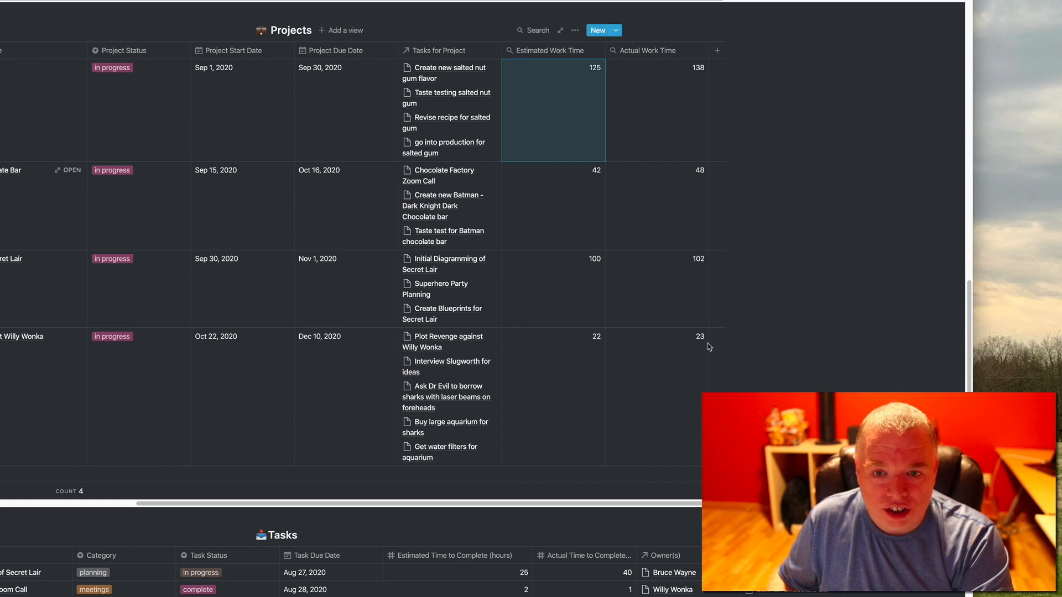
left_click(774, 120)
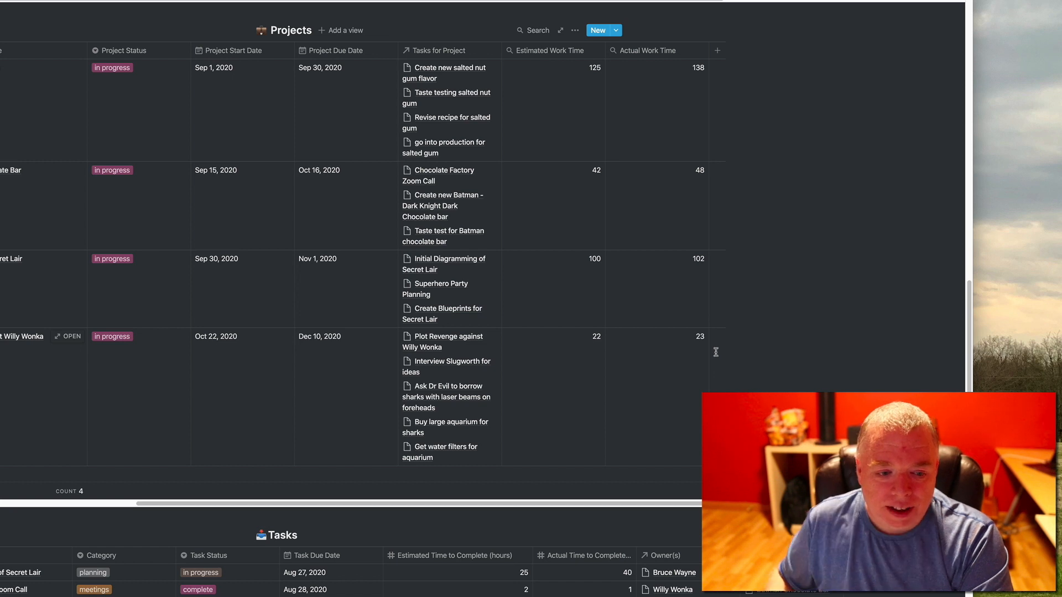
left_click_drag(632, 501, 520, 508)
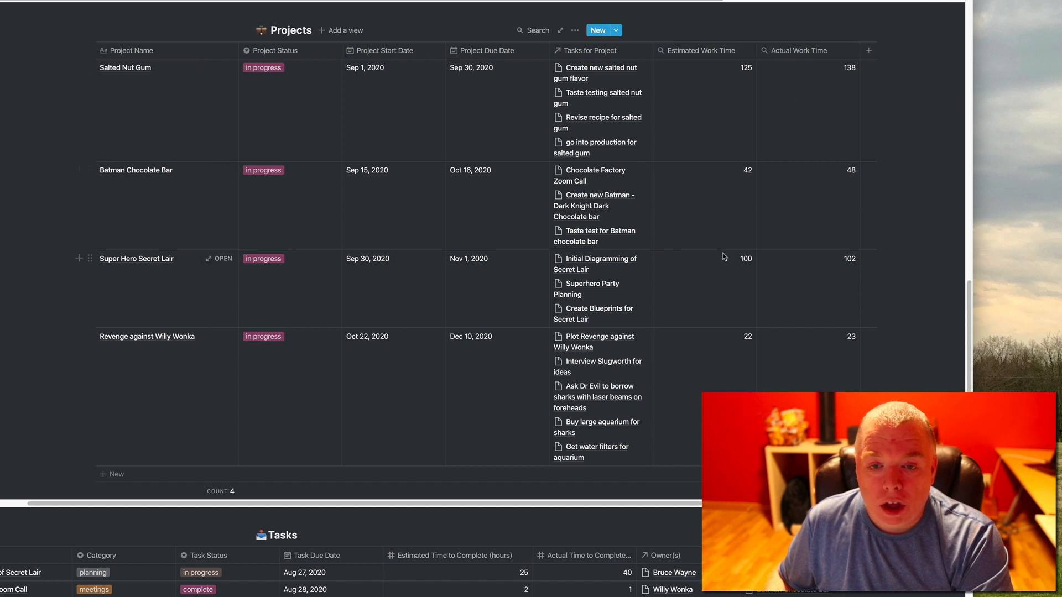
- Add a rollup property named Estimated Work Load in Hours to the Contacts table
scroll(725, 256, "up", 15)
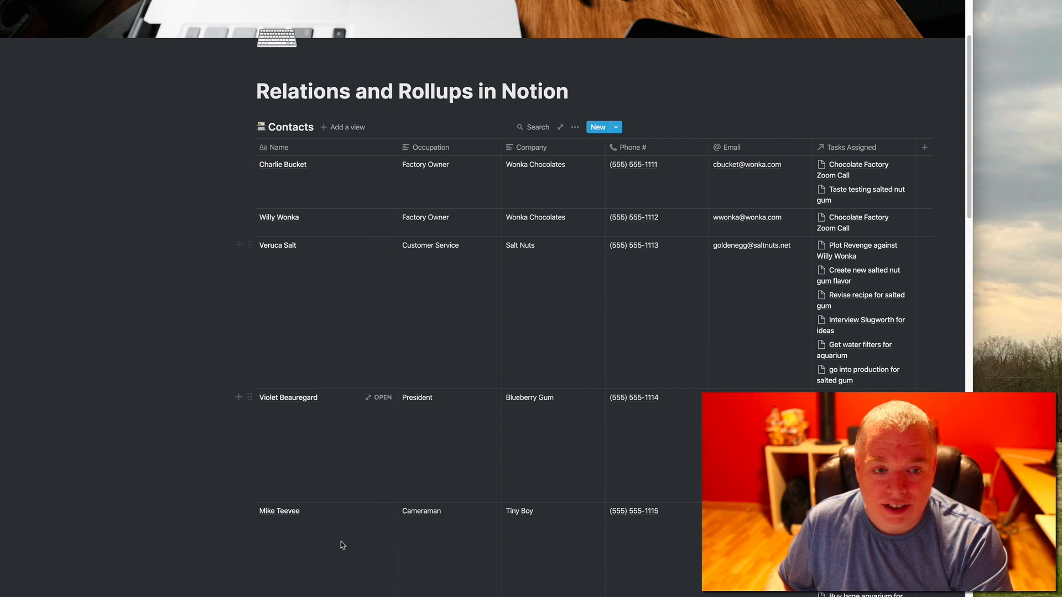
scroll(510, 589, "down", 5)
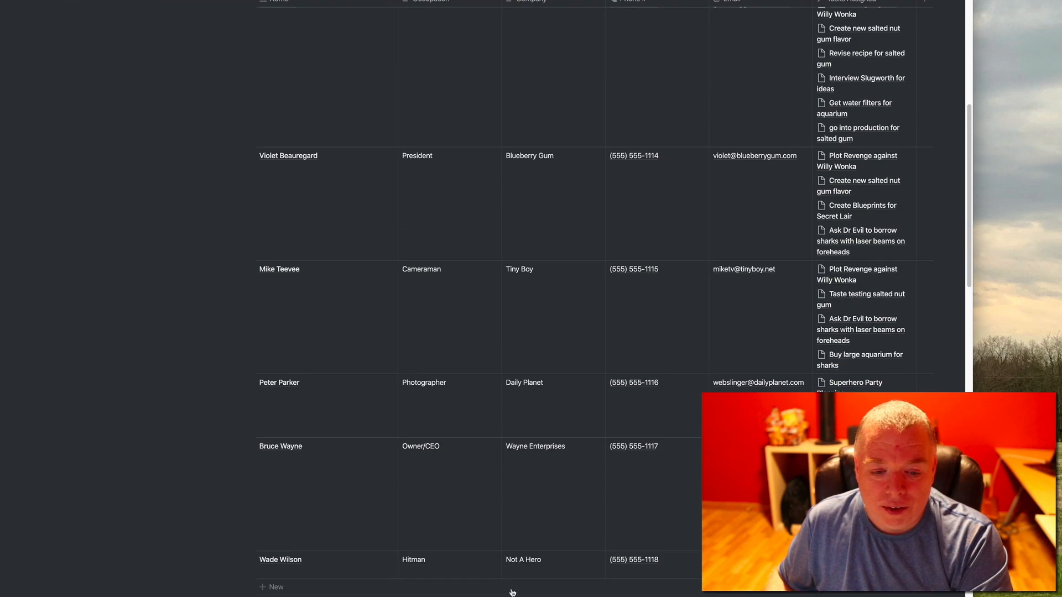
scroll(509, 589, "up", 4)
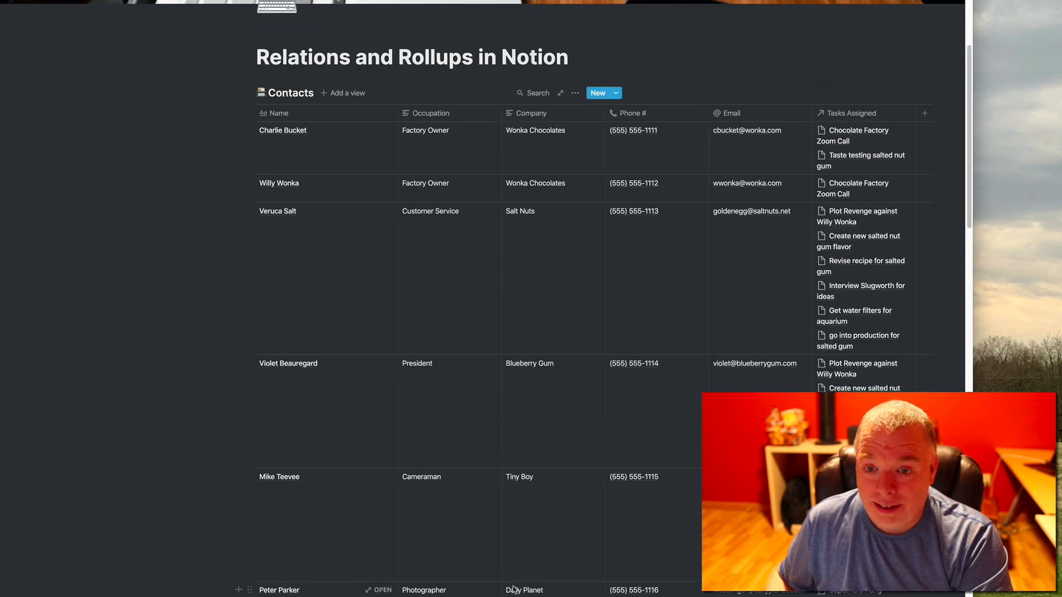
left_click(924, 112)
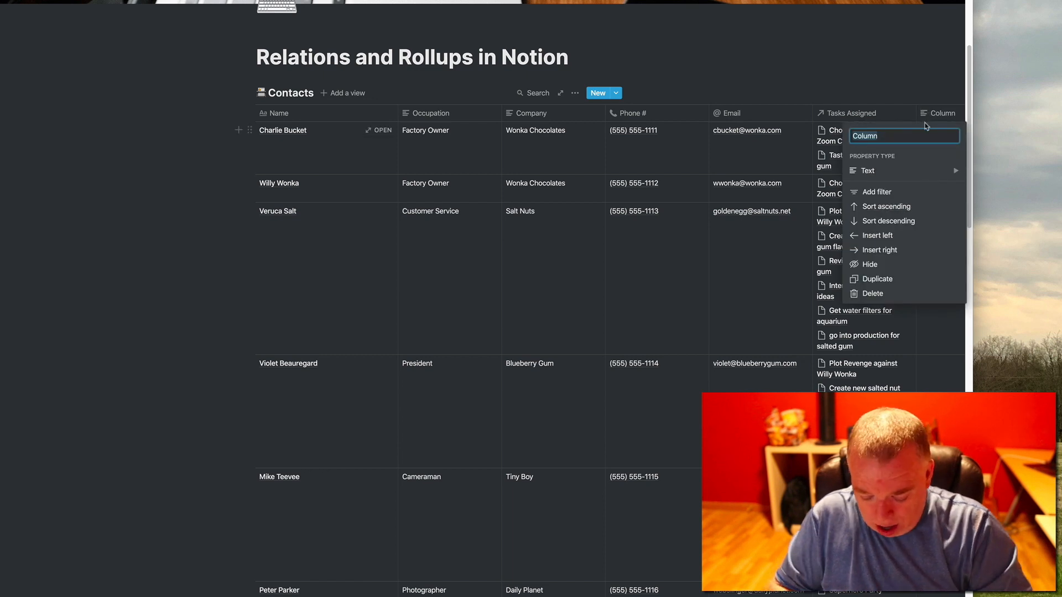
type("Estimated Work L")
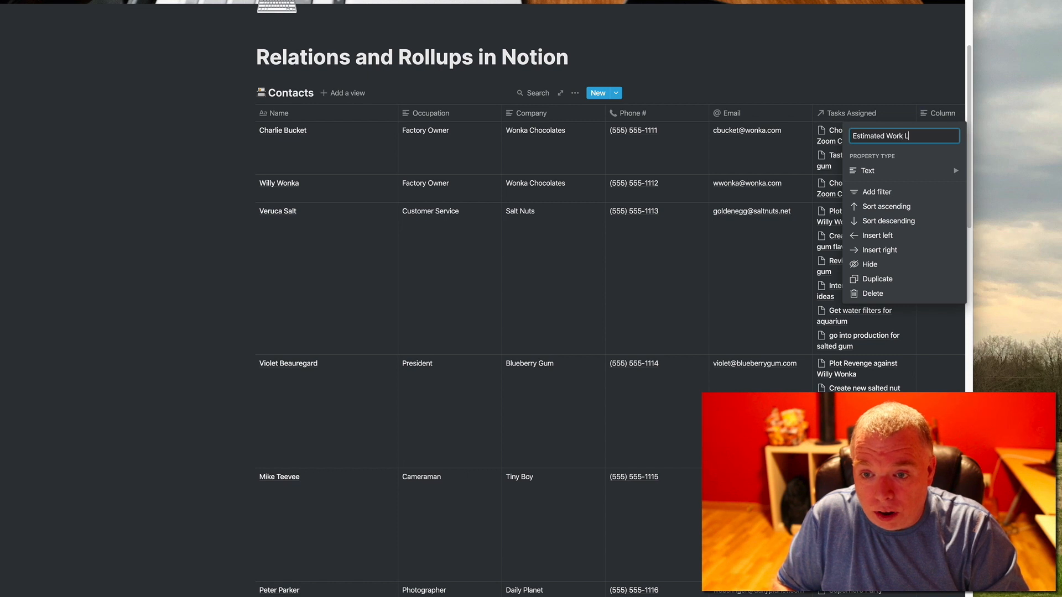
type("oad in Hours")
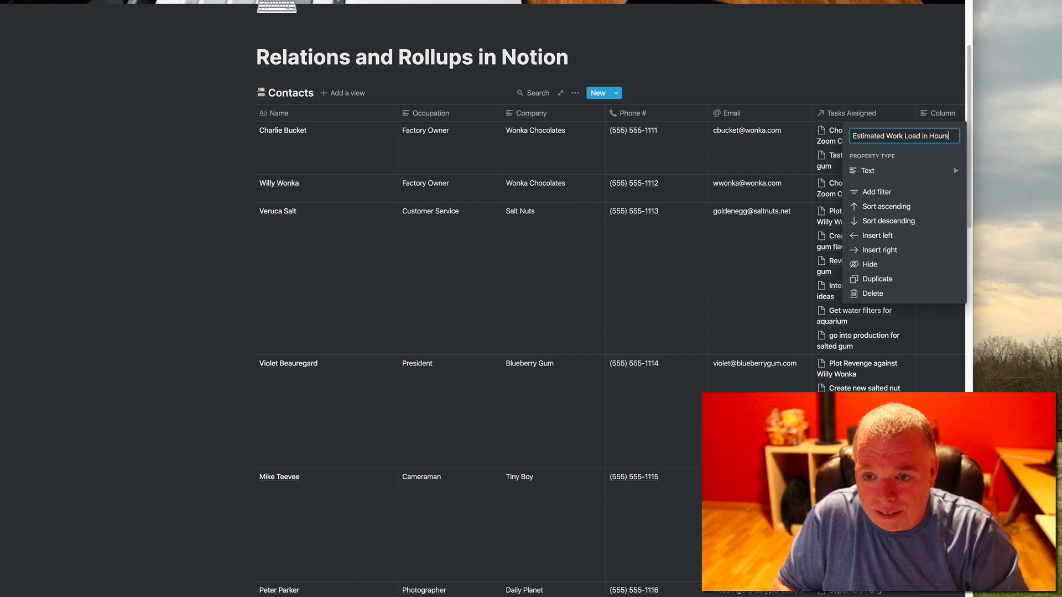
left_click(902, 173)
scroll(788, 221, "down", 3)
left_click(795, 231)
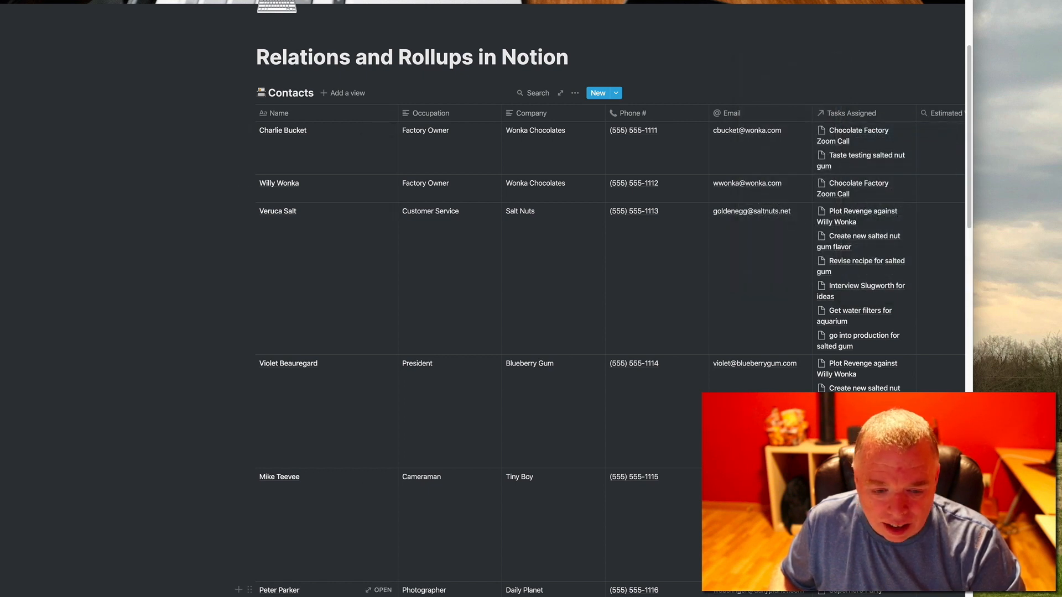
left_click(732, 284)
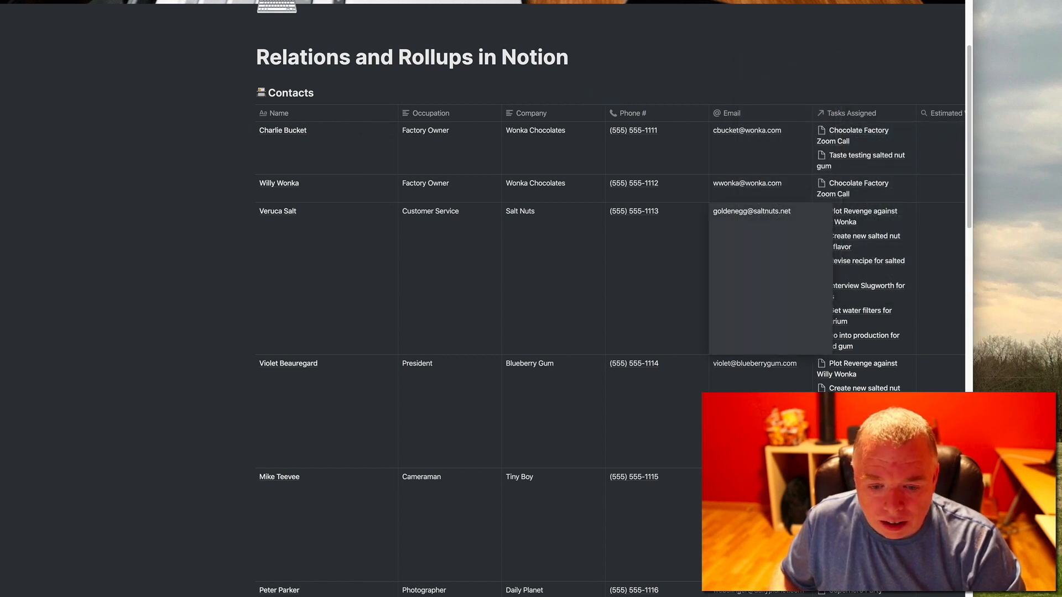
key("Escape")
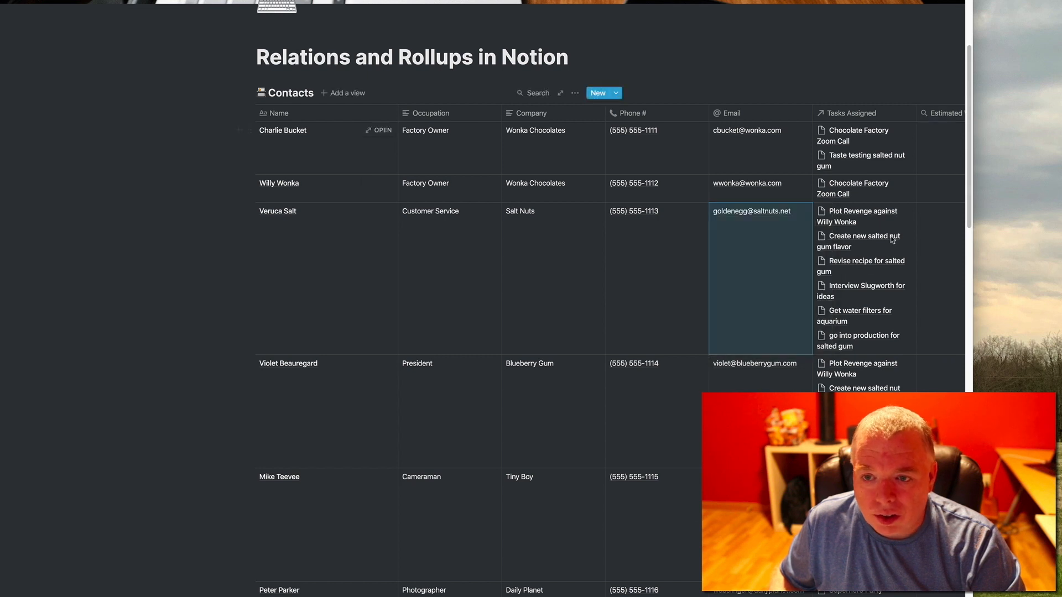
- Move the Estimated Work Load in Hours column between Email and Tasks Assigned in the Contacts table
left_click(199, 330)
scroll(349, 459, "down", 6)
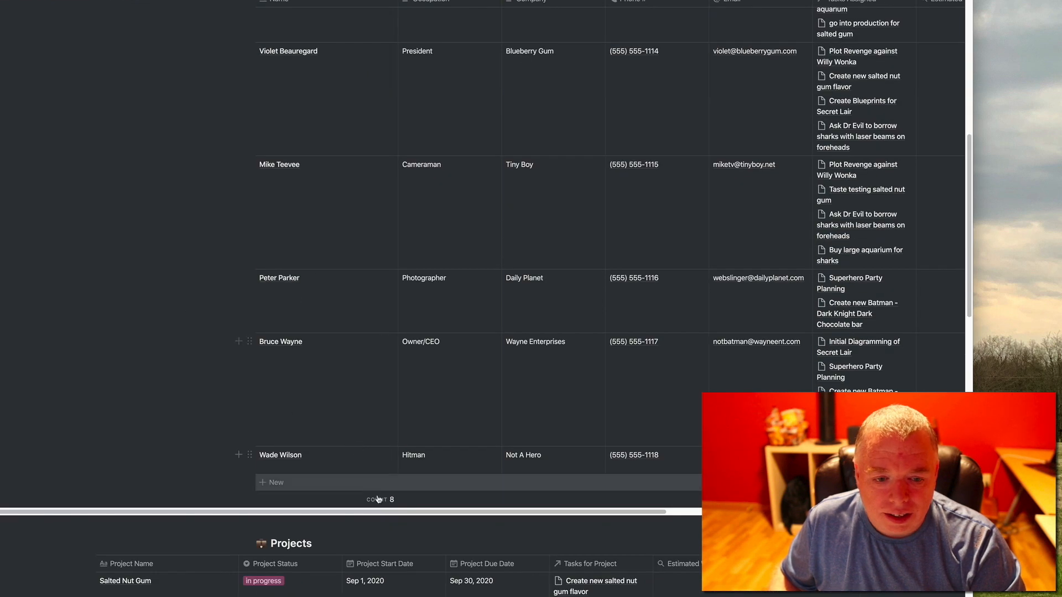
left_click_drag(380, 513, 539, 512)
scroll(569, 454, "up", 8)
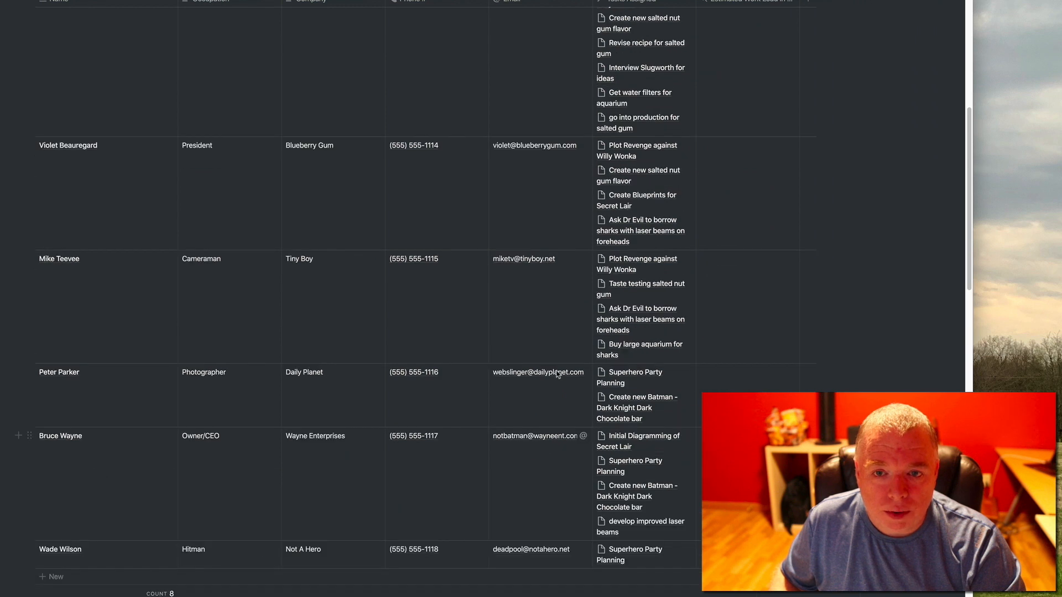
left_click_drag(735, 149, 632, 152)
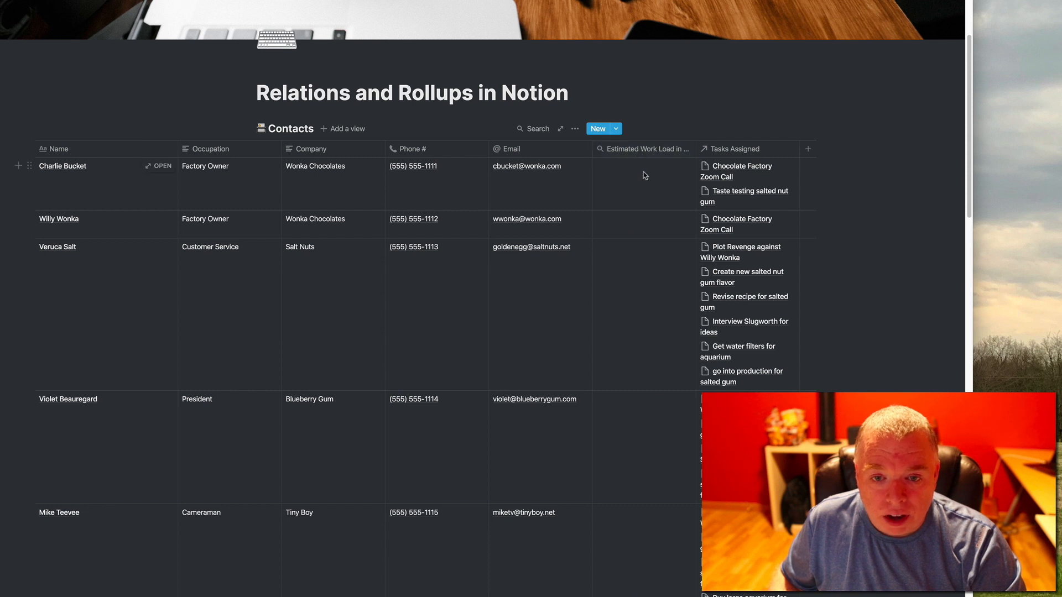
- Configure the Estimated Work Load in Hours rollup to sum Estimated Time to Complete (hours) through the Tasks Assigned relation
left_click(646, 191)
left_click(653, 234)
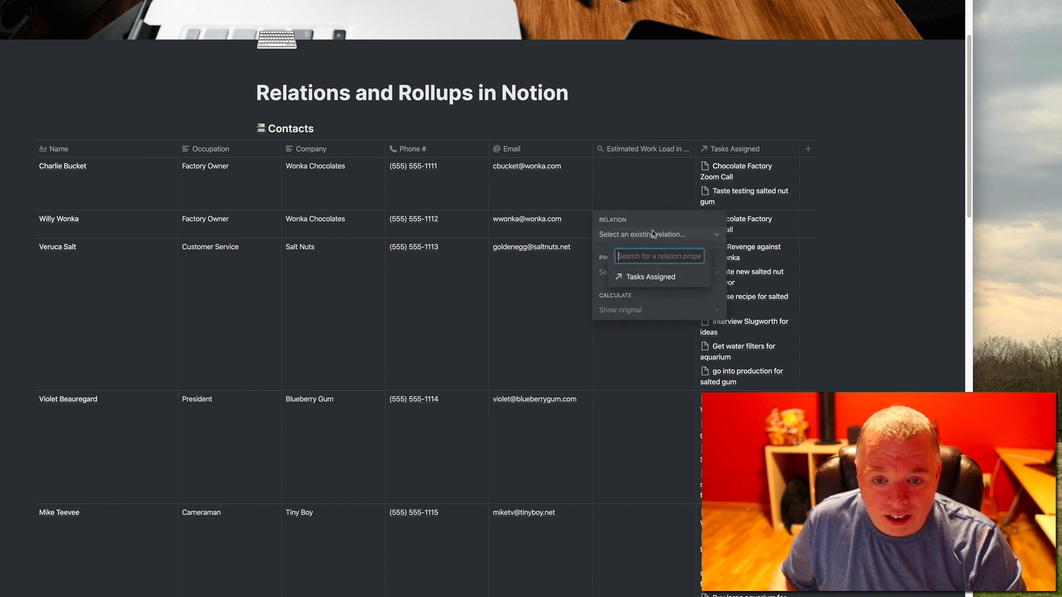
left_click(651, 277)
left_click(652, 276)
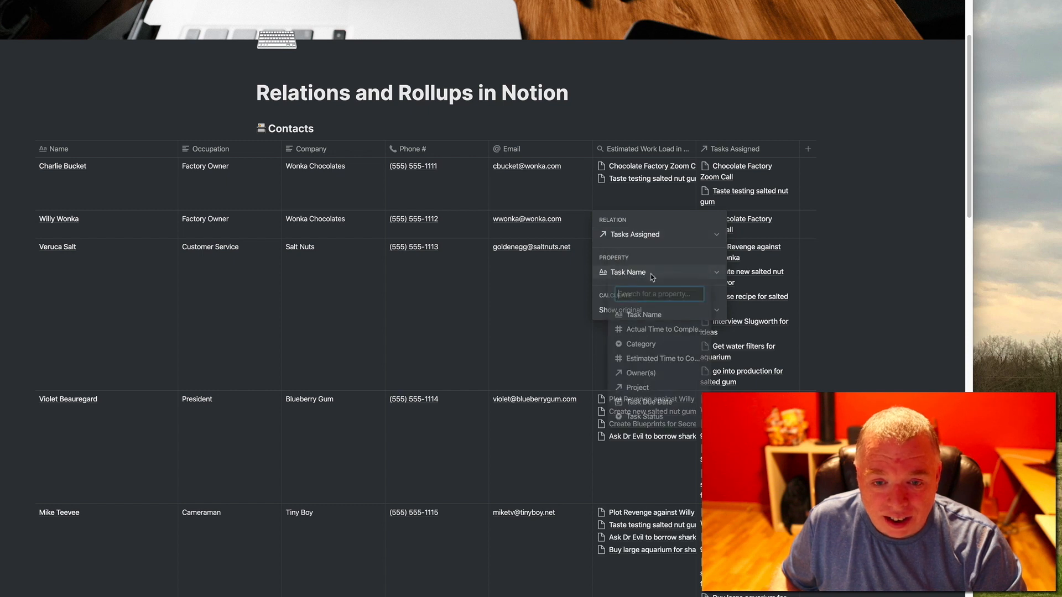
left_click(655, 358)
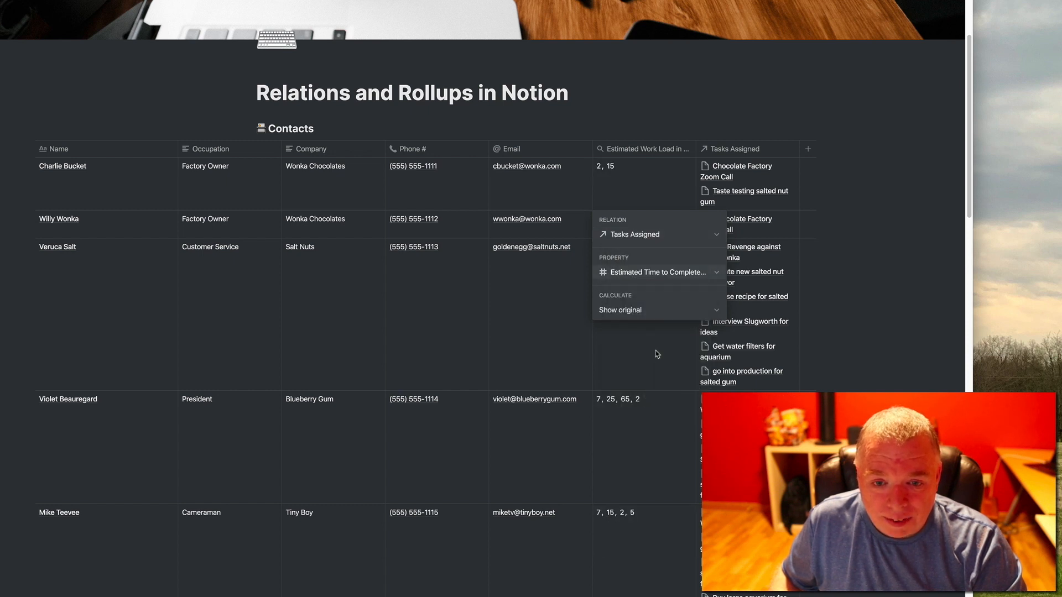
left_click(659, 310)
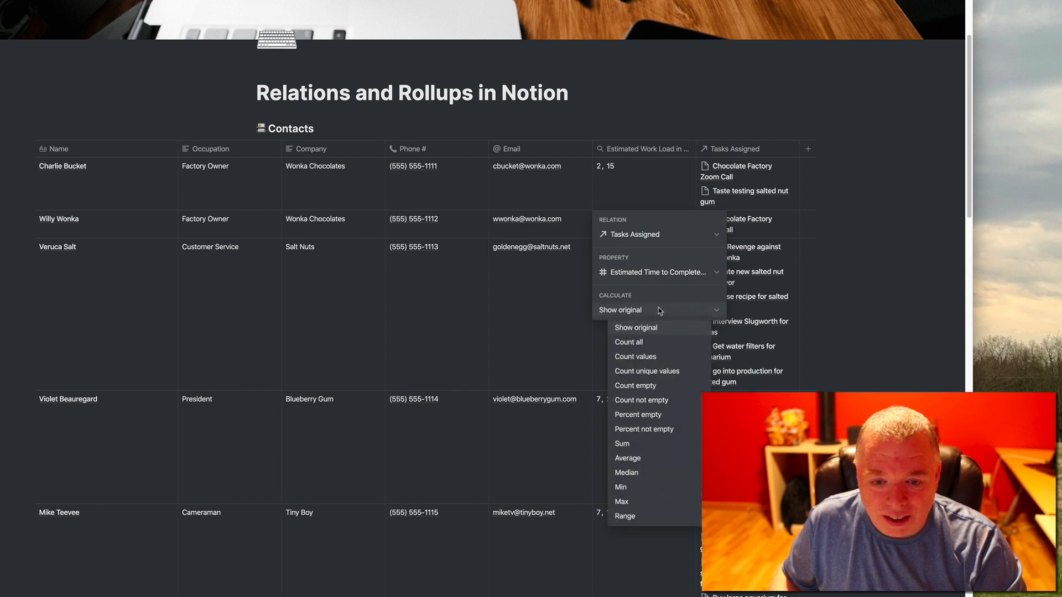
left_click(636, 443)
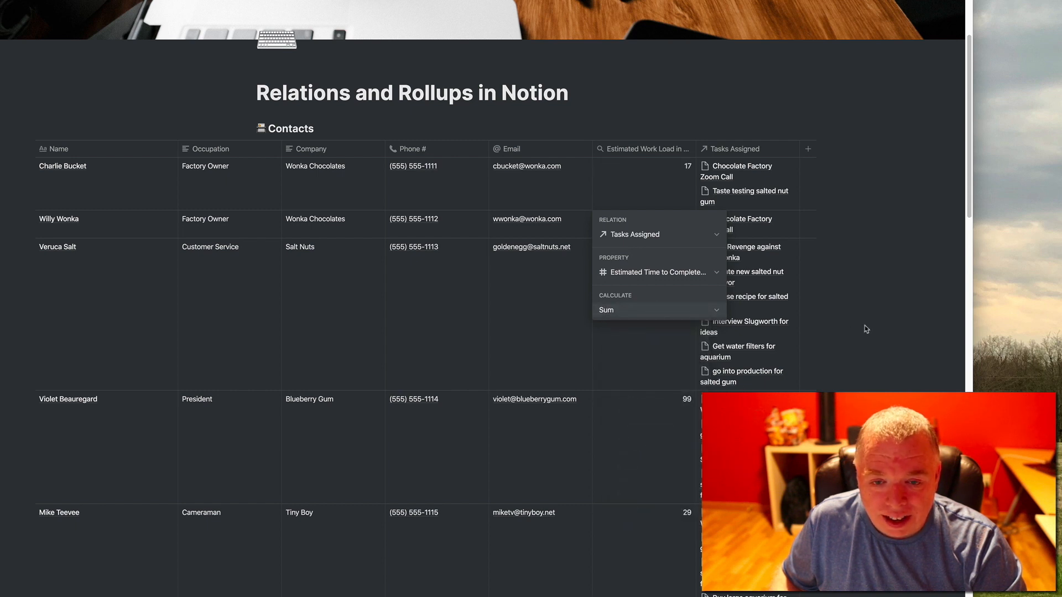
key("Escape")
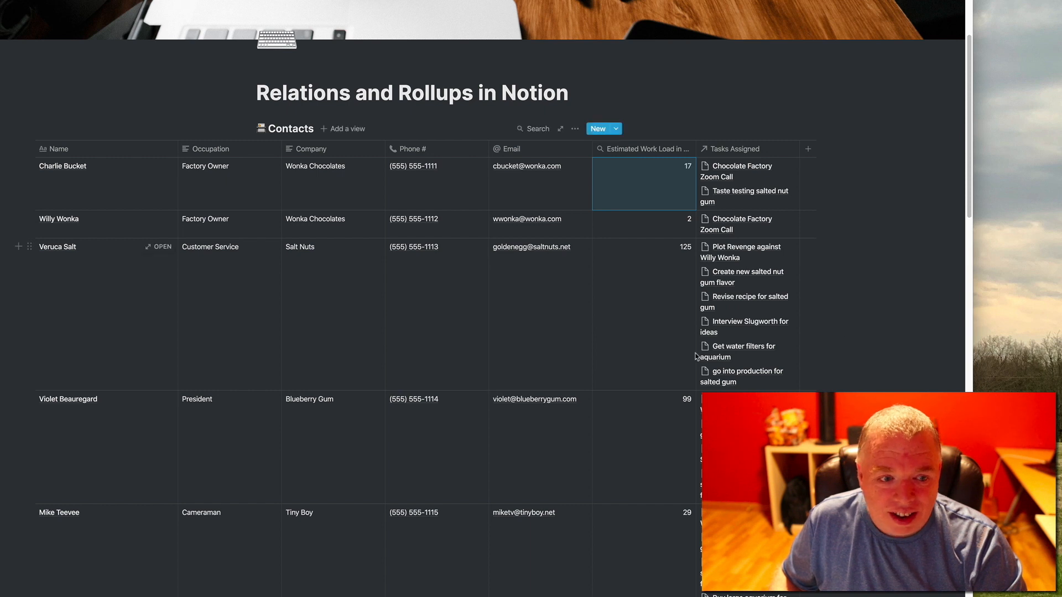
- Examine each contact's estimated work load against their assigned tasks in the Contacts table
scroll(696, 356, "down", 7)
scroll(696, 355, "up", 4)
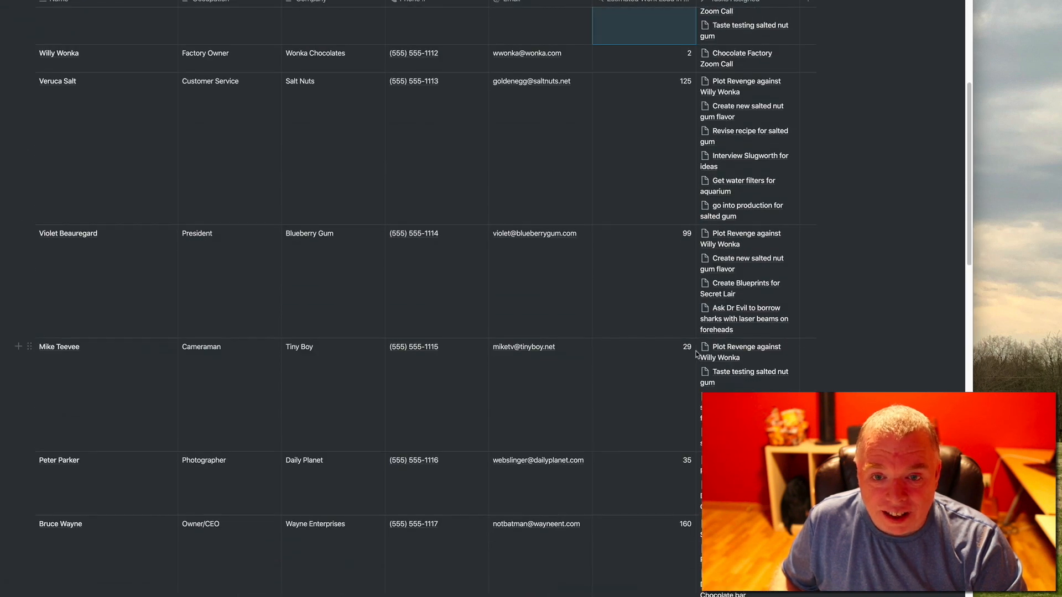
scroll(696, 354, "up", 2)
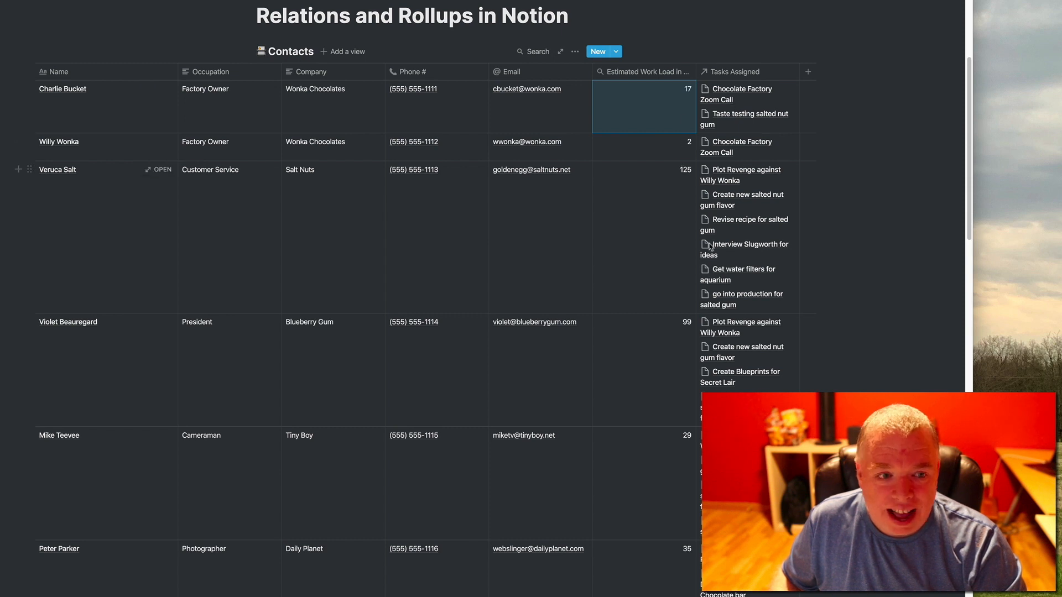
scroll(709, 246, "down", 1)
scroll(710, 245, "down", 2)
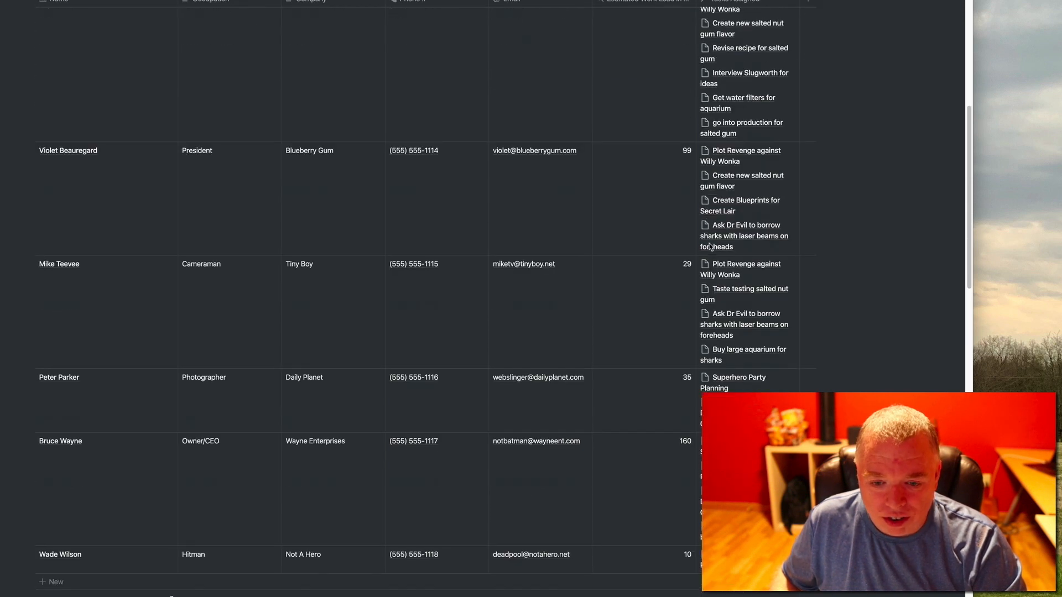
scroll(710, 246, "up", 6)
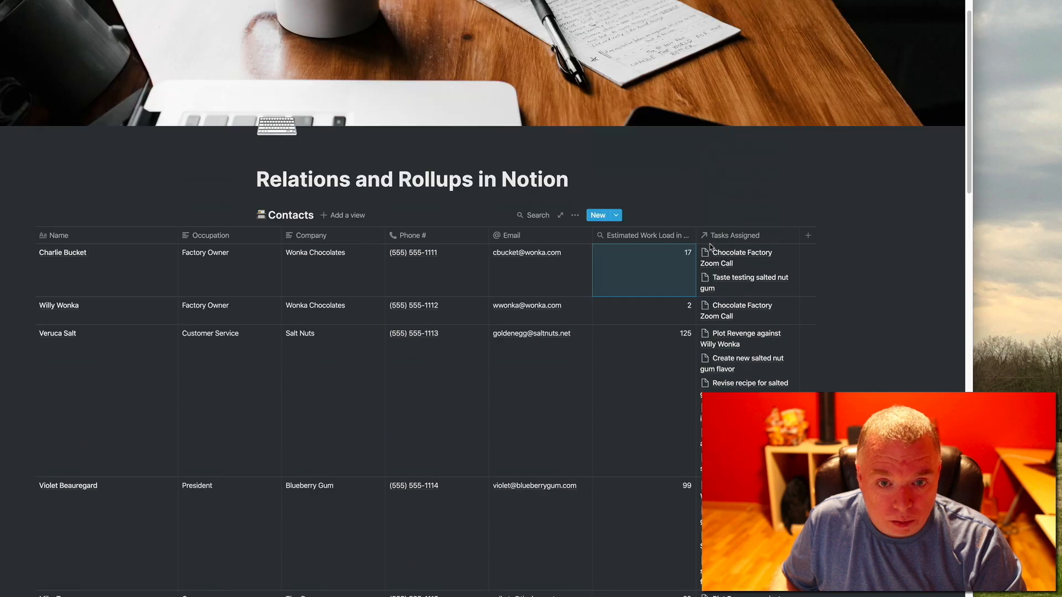
scroll(711, 247, "down", 6)
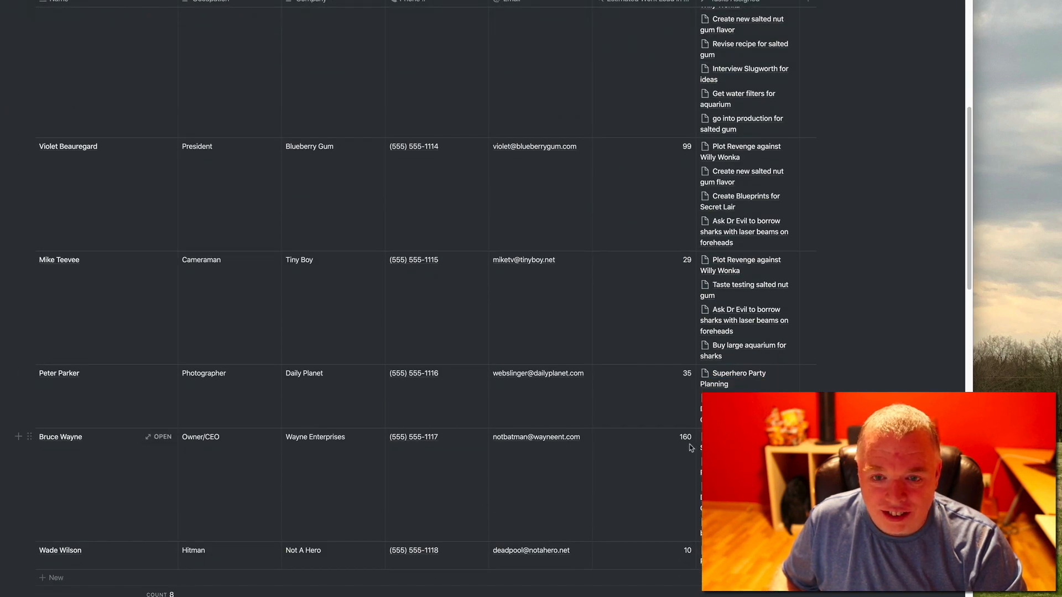
scroll(682, 203, "up", 3)
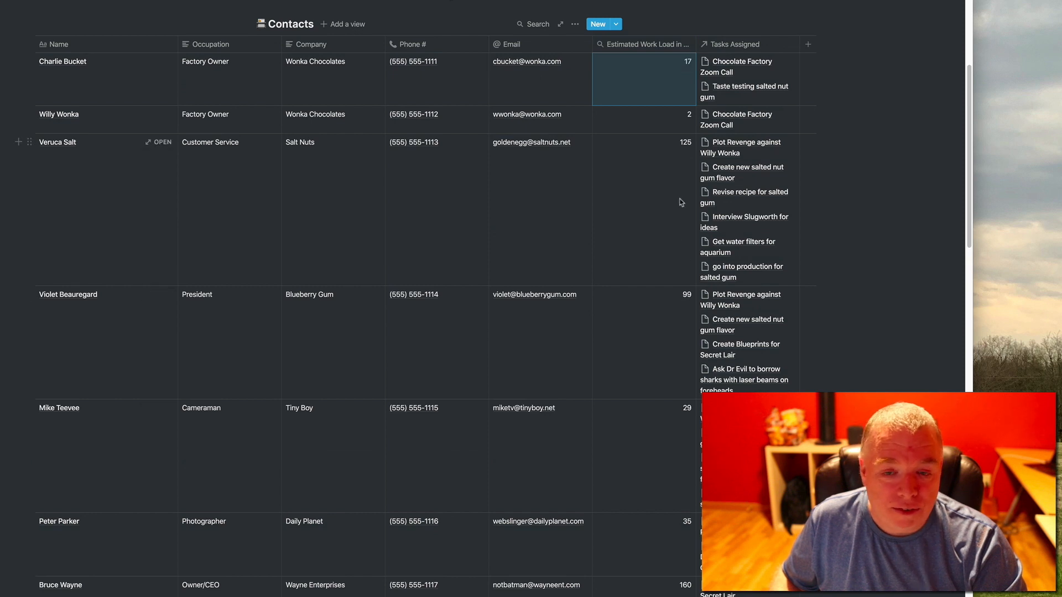
scroll(681, 202, "up", 3)
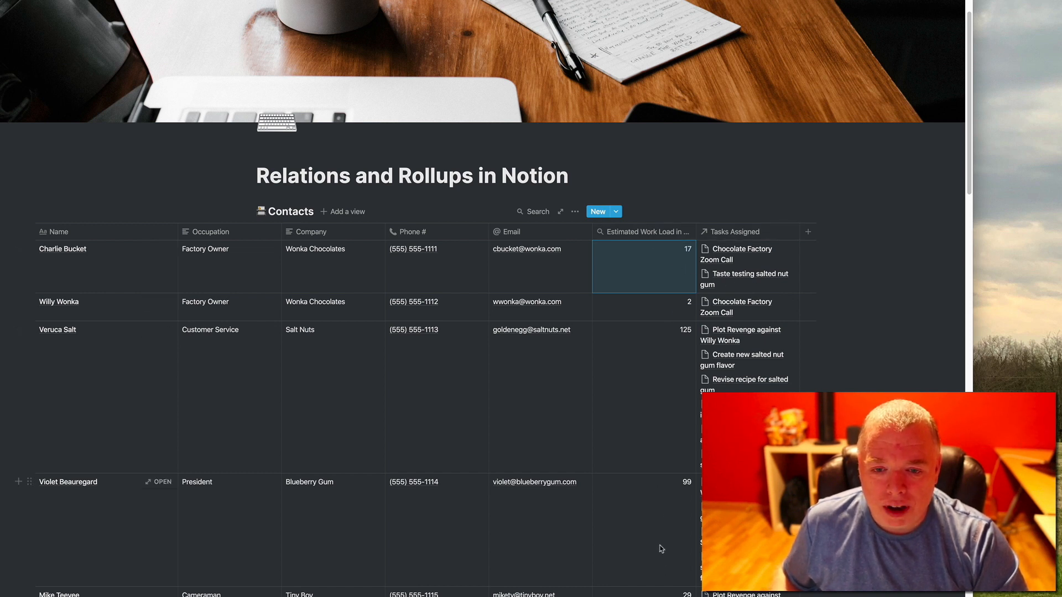
- Add a formula property named Actual vs Estimated to the Projects table
scroll(662, 566, "down", 13)
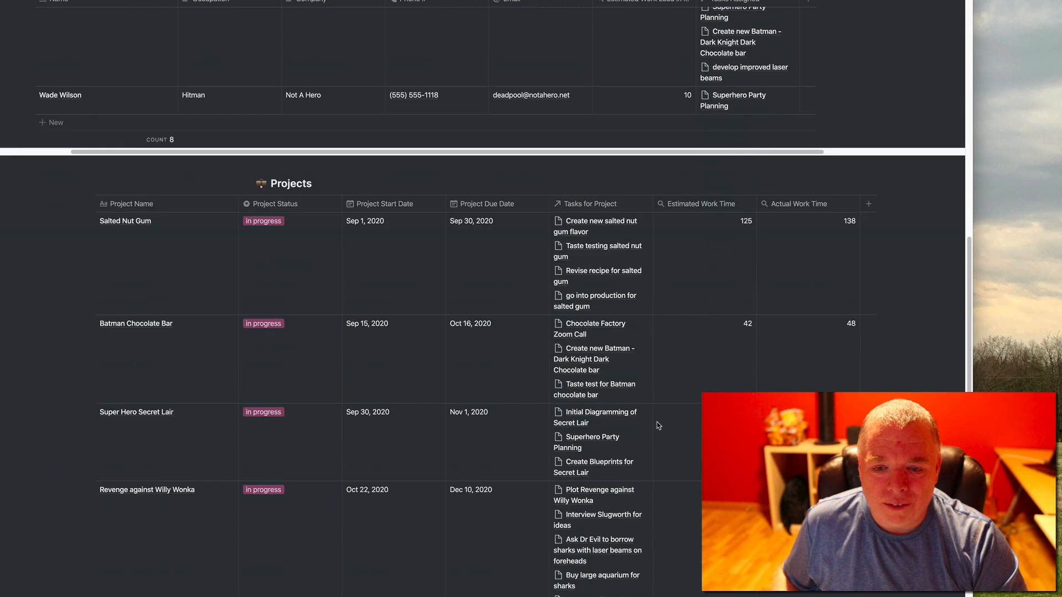
scroll(658, 425, "down", 2)
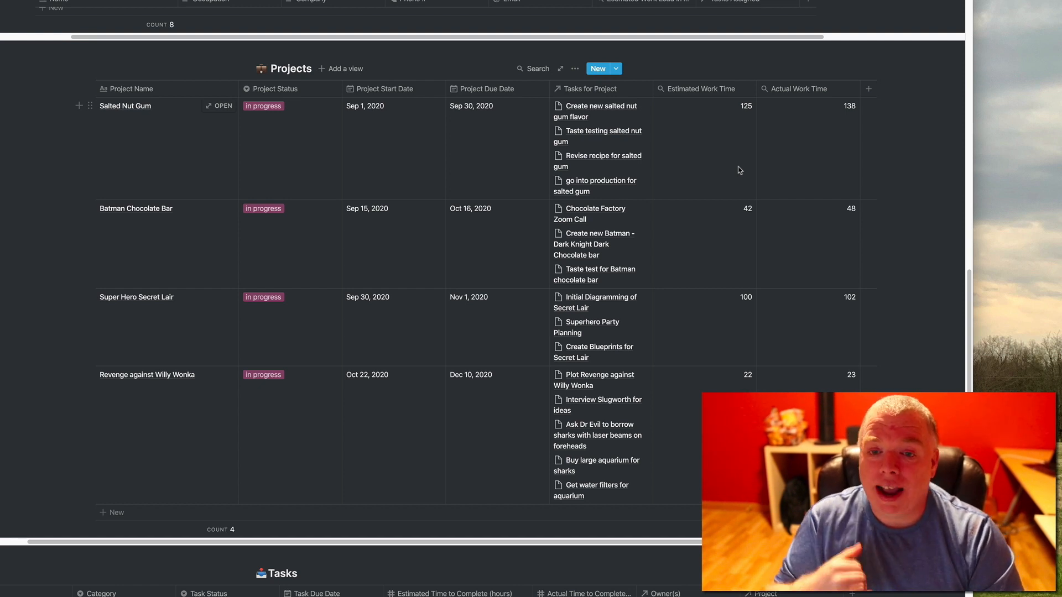
left_click(867, 90)
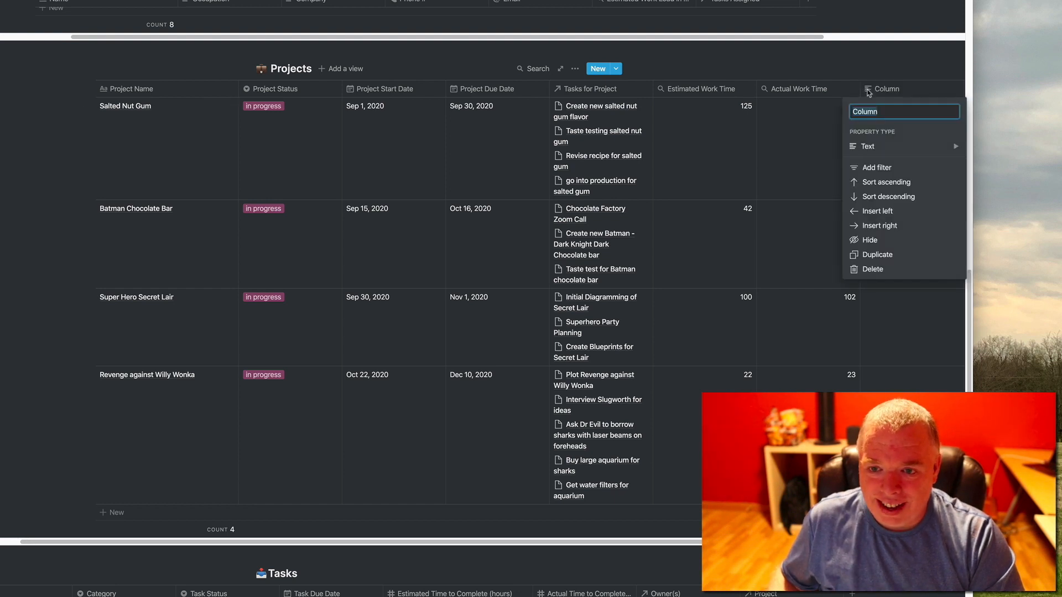
type("Actual vs E")
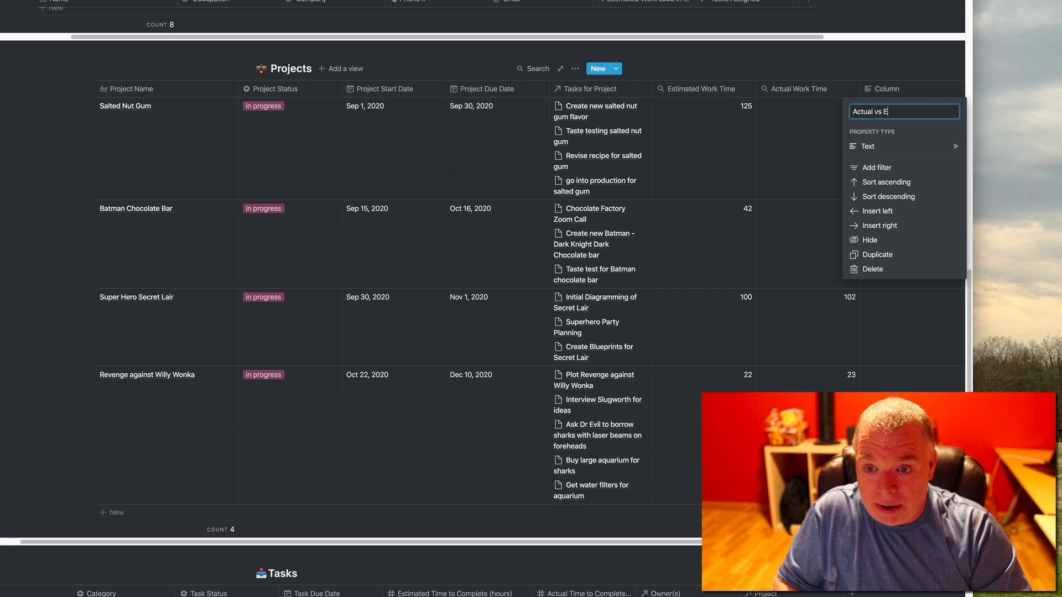
type("stimated")
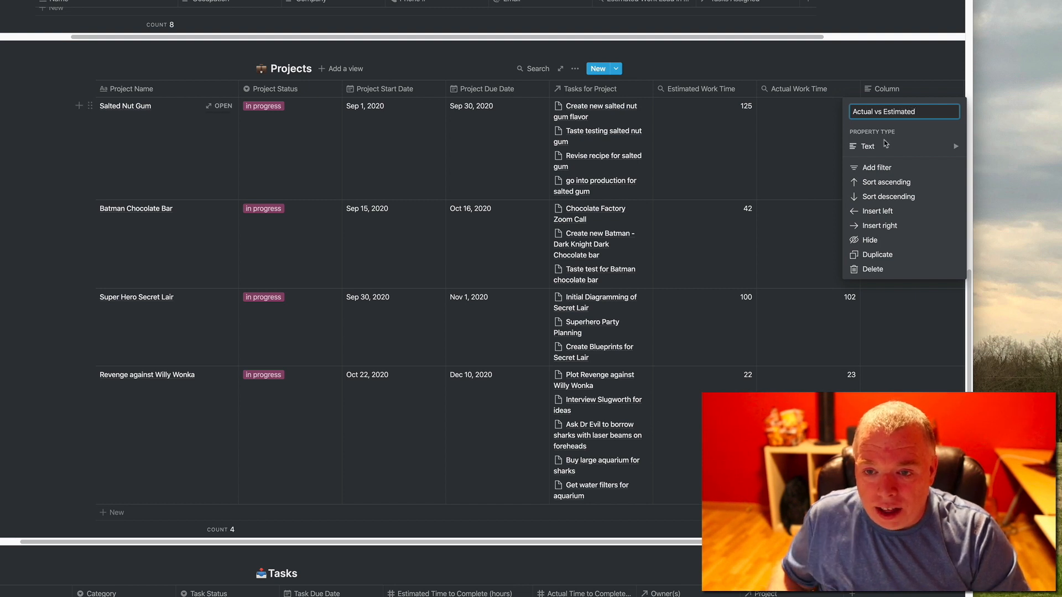
left_click(884, 146)
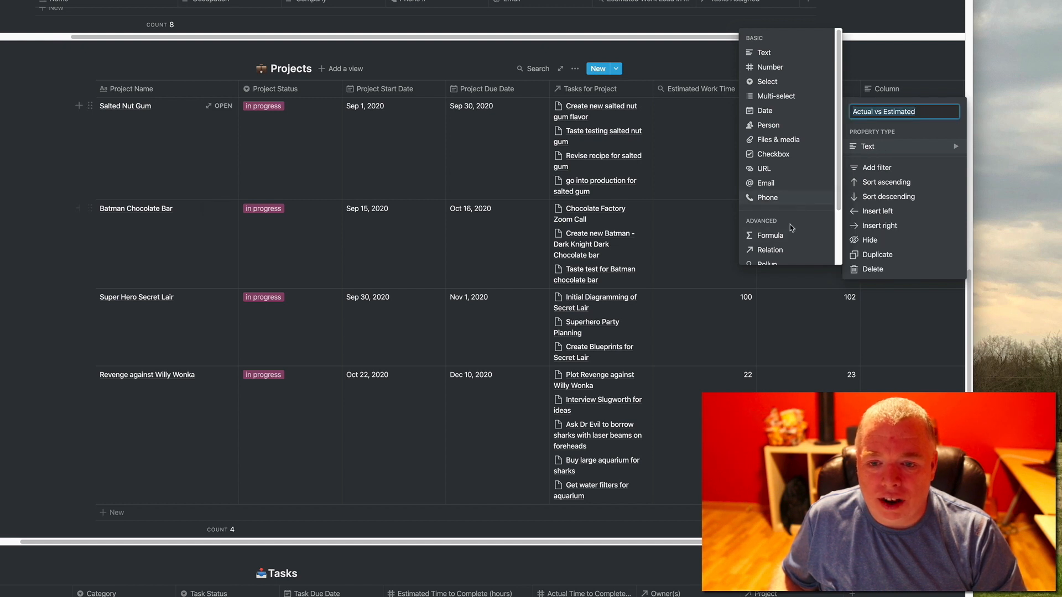
left_click(770, 236)
key("Escape")
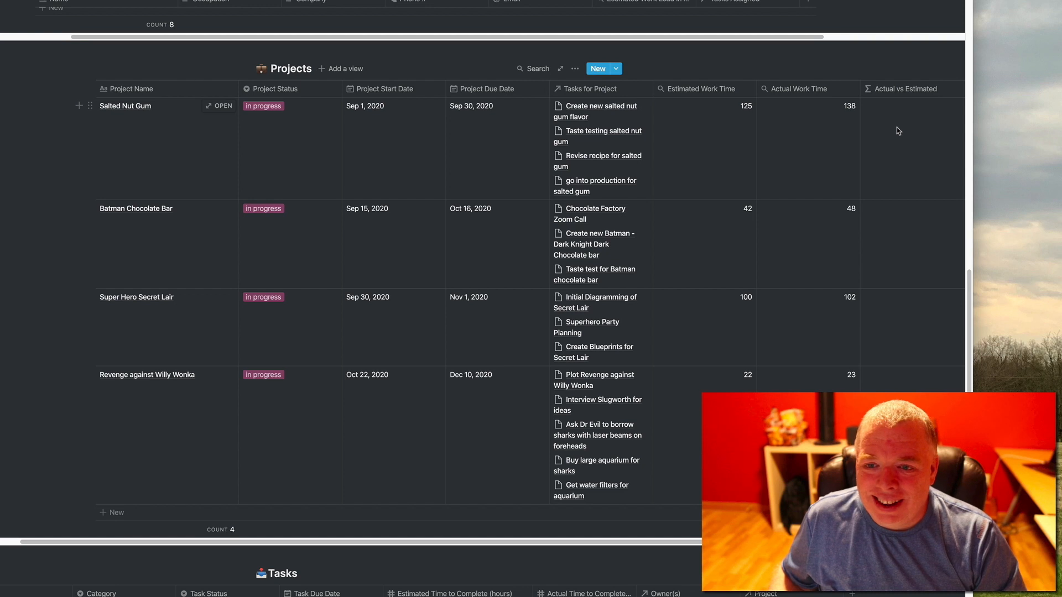
- Set the Projects table's Actual vs Estimated formula to prop("Estimated Work Time")-prop("Actual Work Time")
left_click(898, 130)
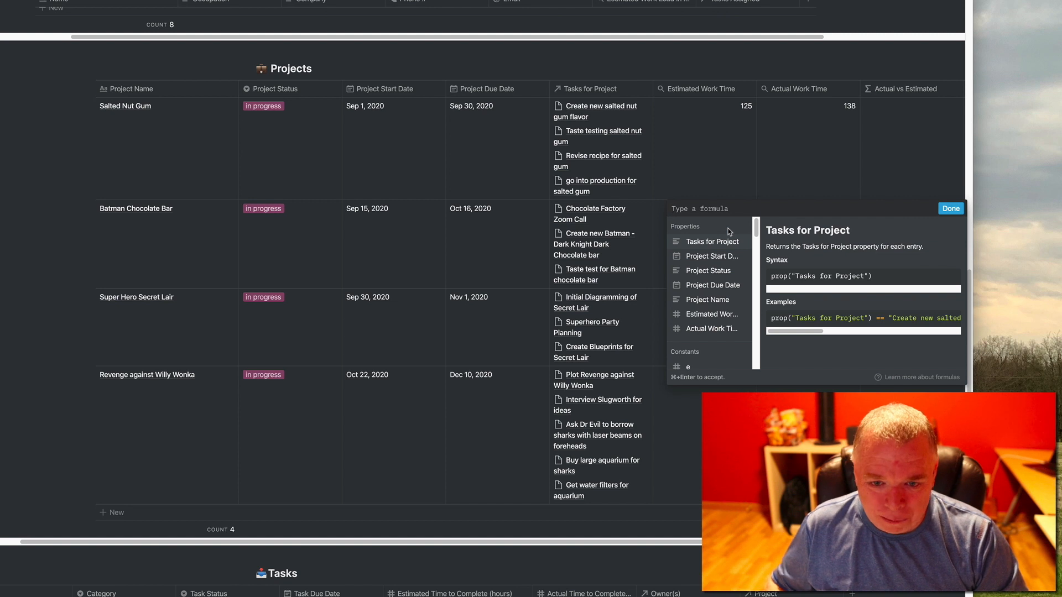
scroll(723, 252, "down", 20)
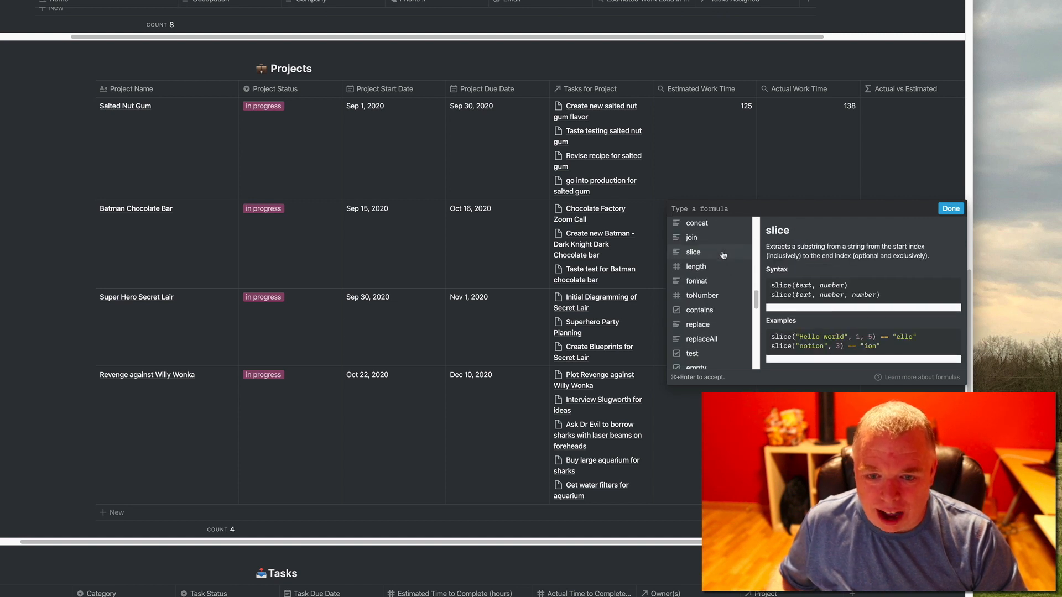
scroll(723, 255, "up", 20)
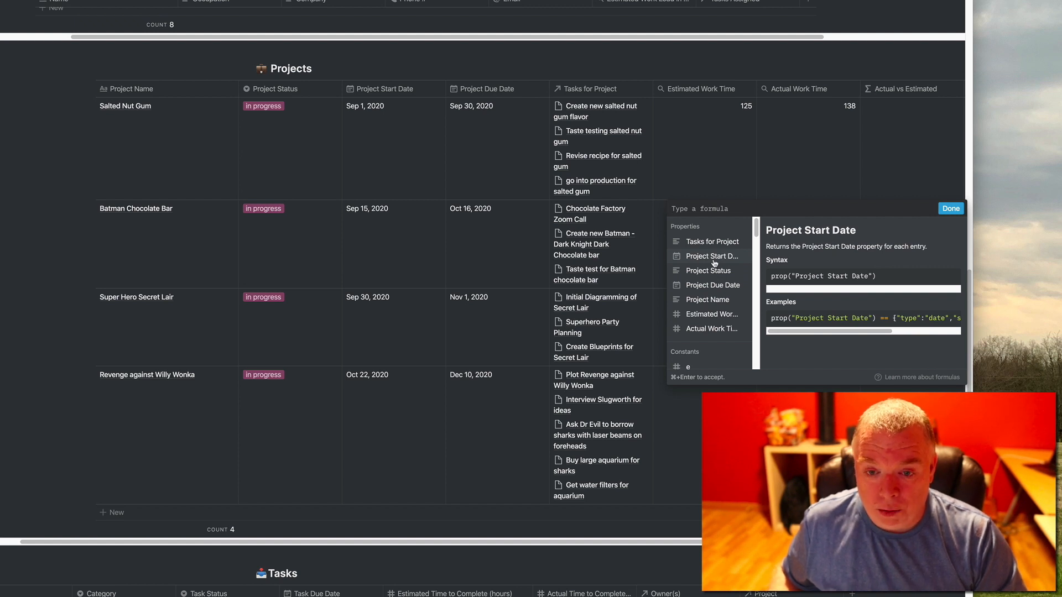
left_click(719, 314)
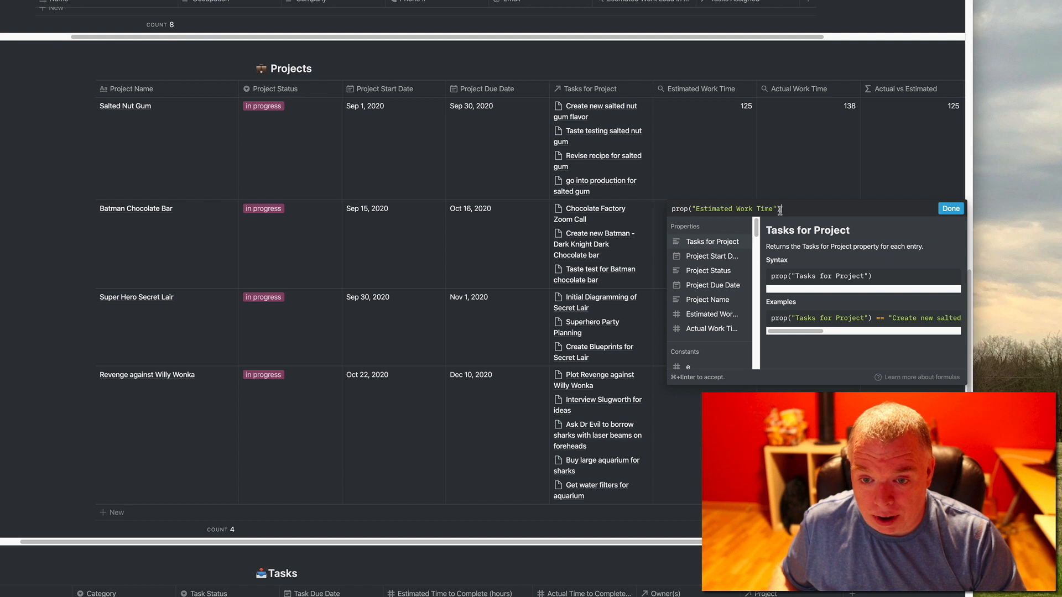
type("-")
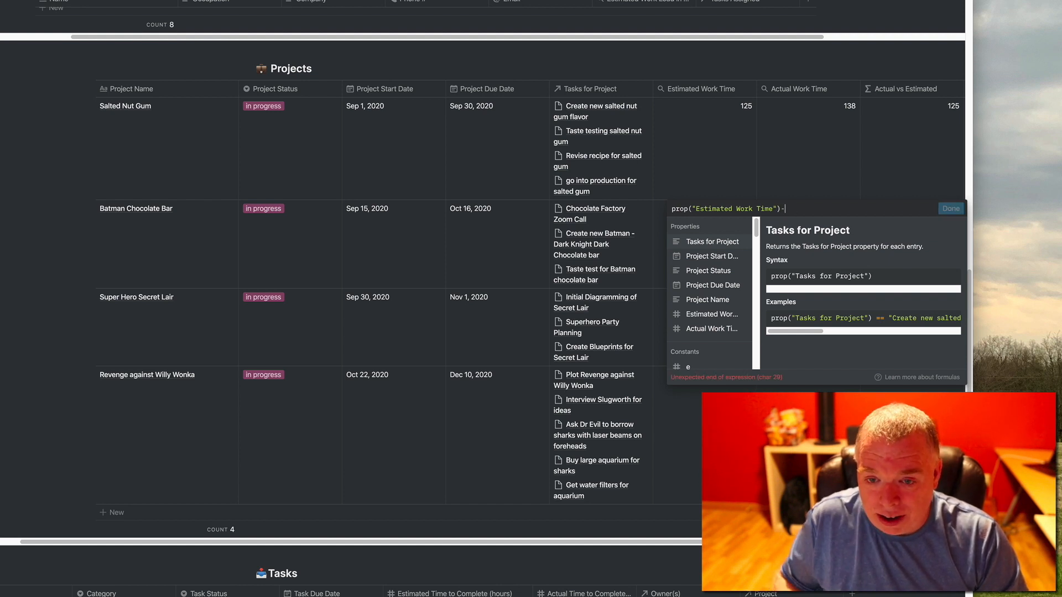
left_click(717, 329)
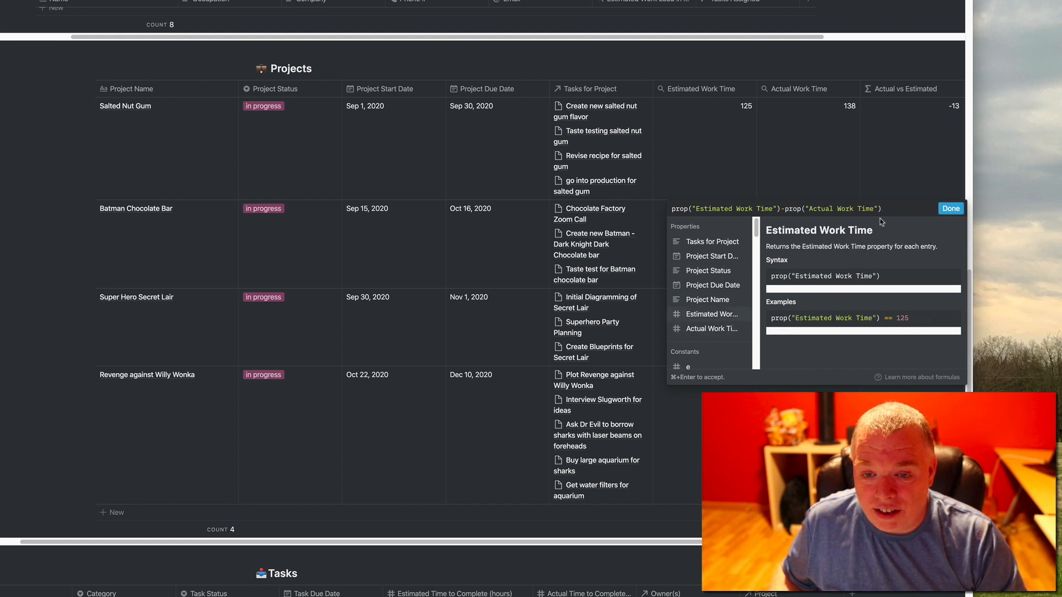
left_click(950, 209)
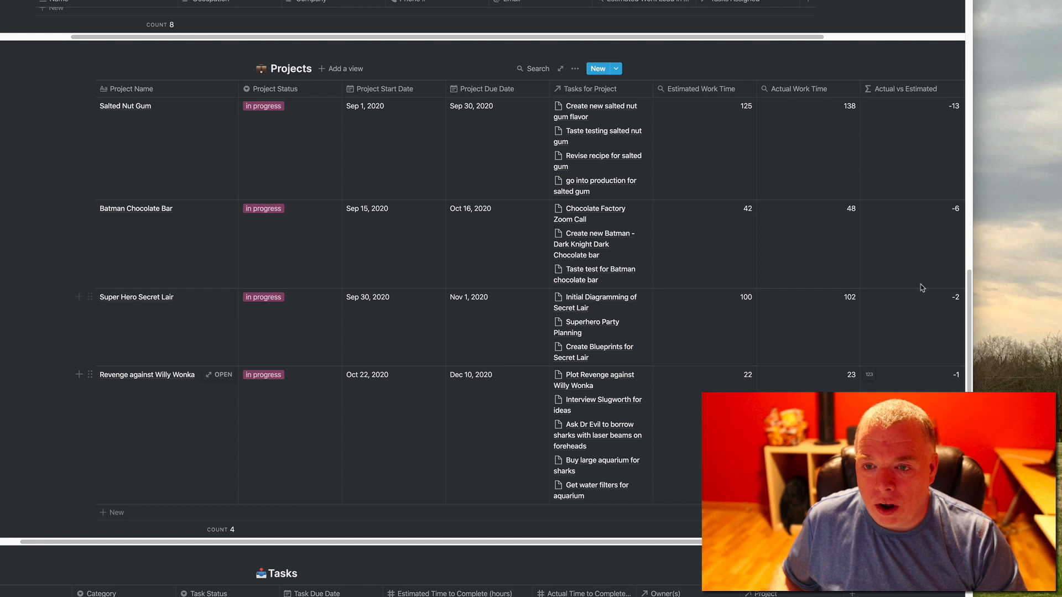
- Add a formula property named Actual vs Estimated to the Tasks table
scroll(907, 379, "down", 5)
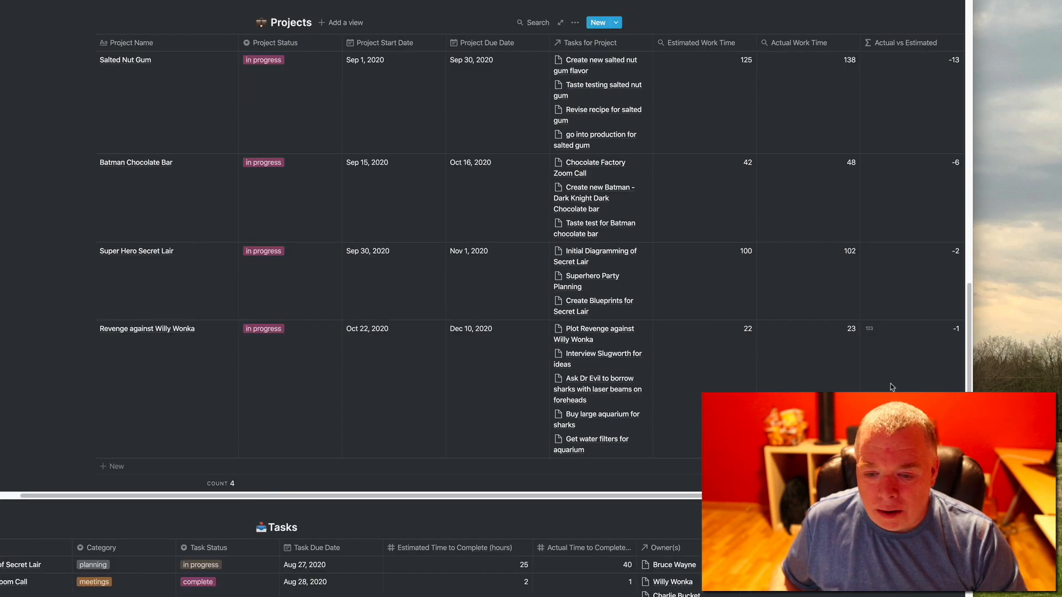
scroll(890, 383, "down", 5)
scroll(888, 376, "up", 1)
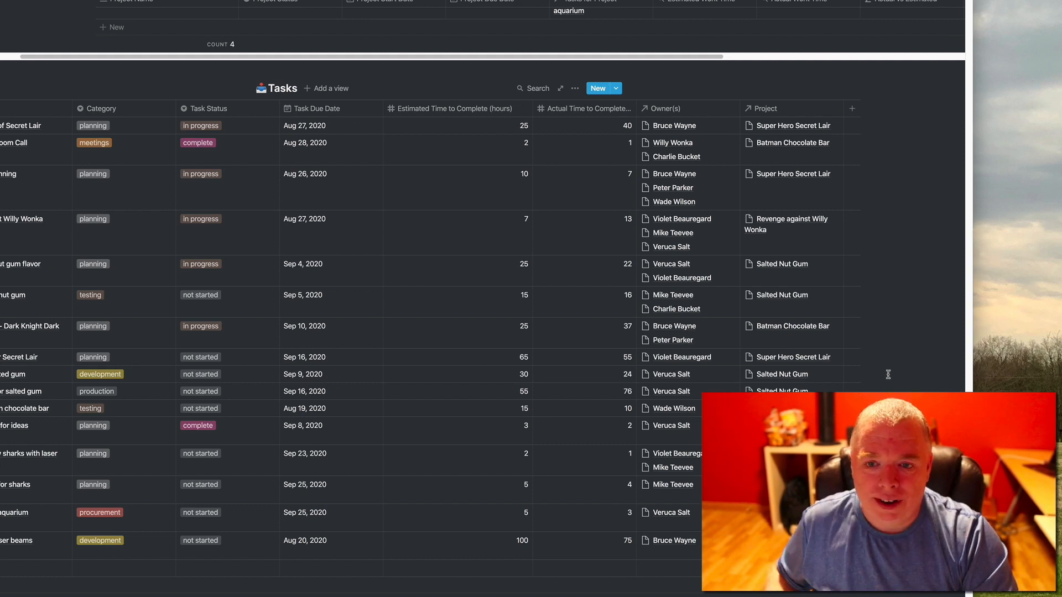
left_click(852, 109)
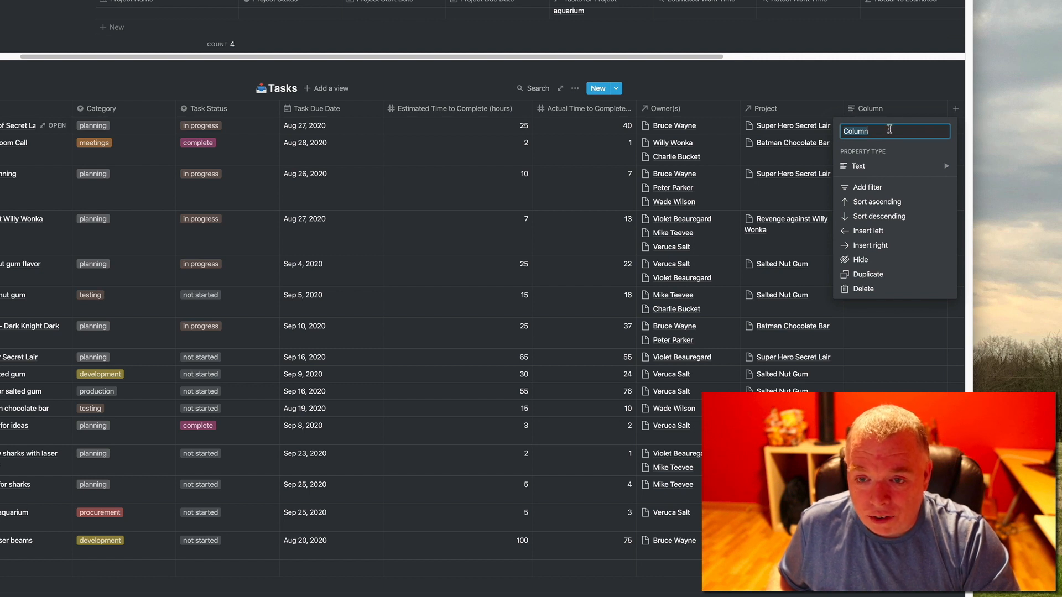
key("BackSpace")
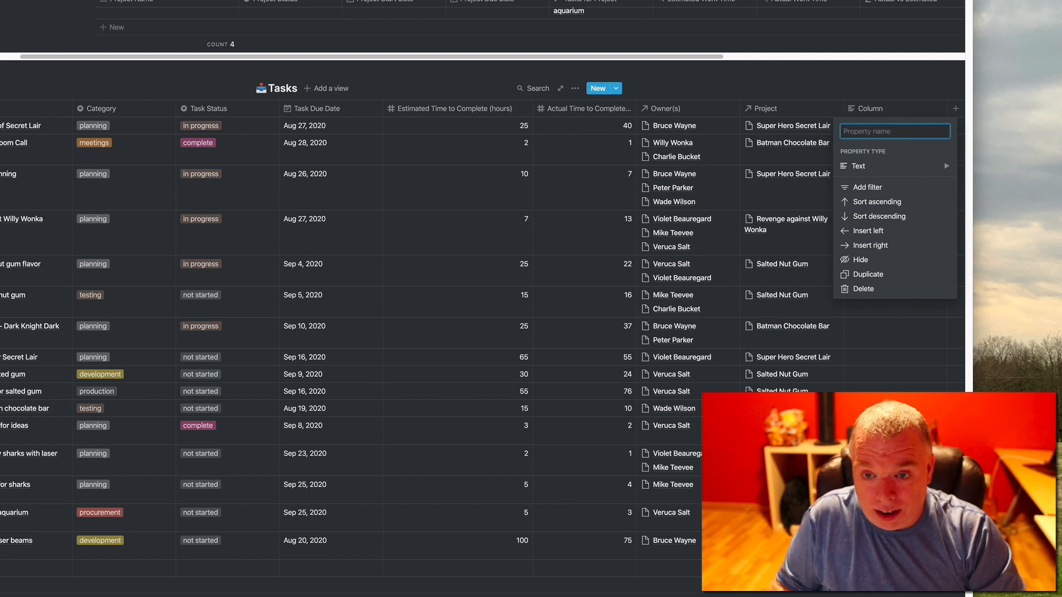
type("Actual vs")
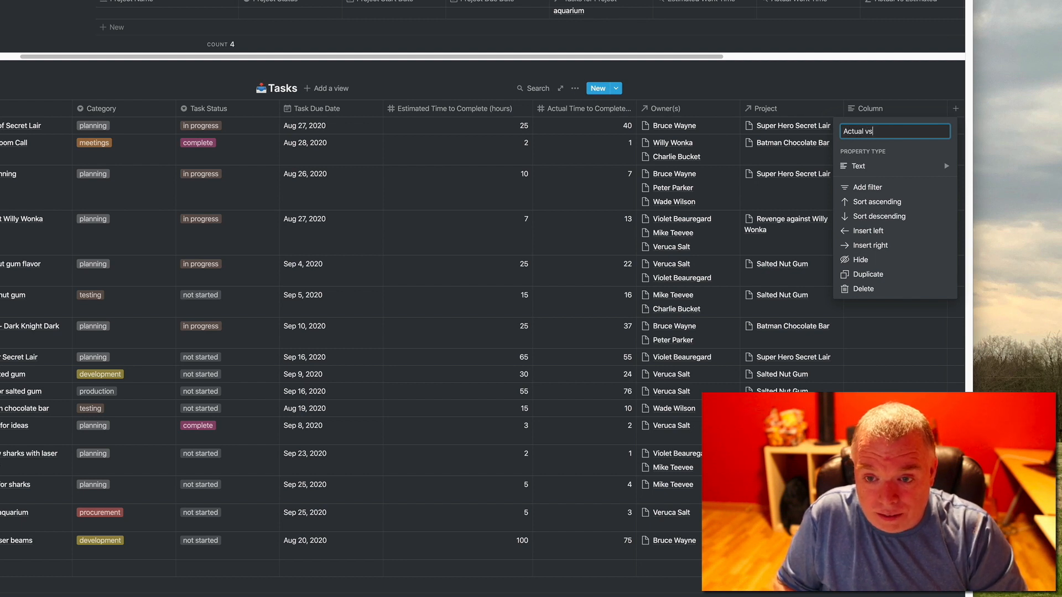
type(" Estimated")
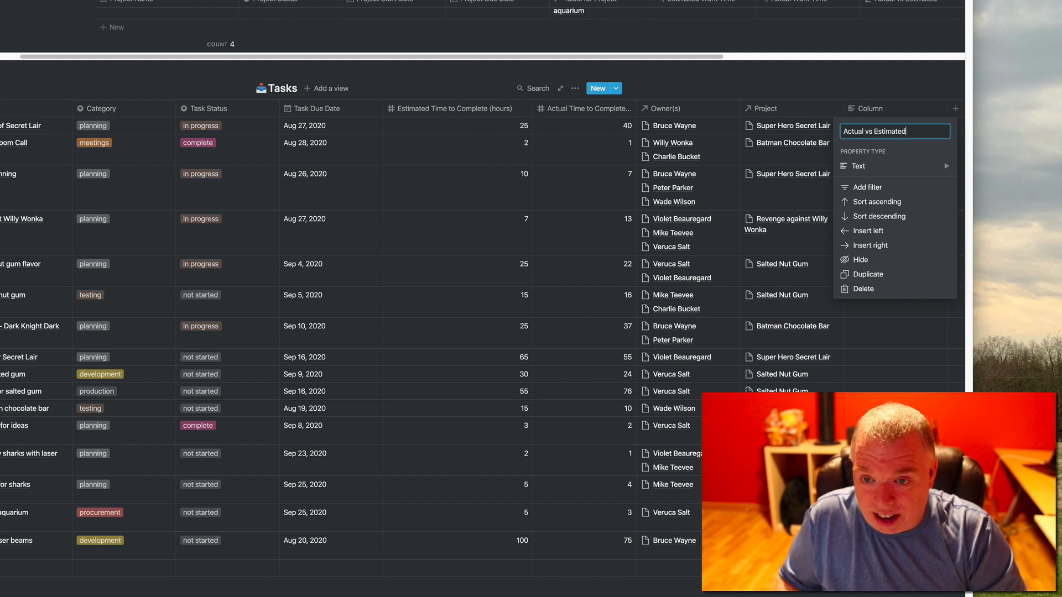
left_click(886, 169)
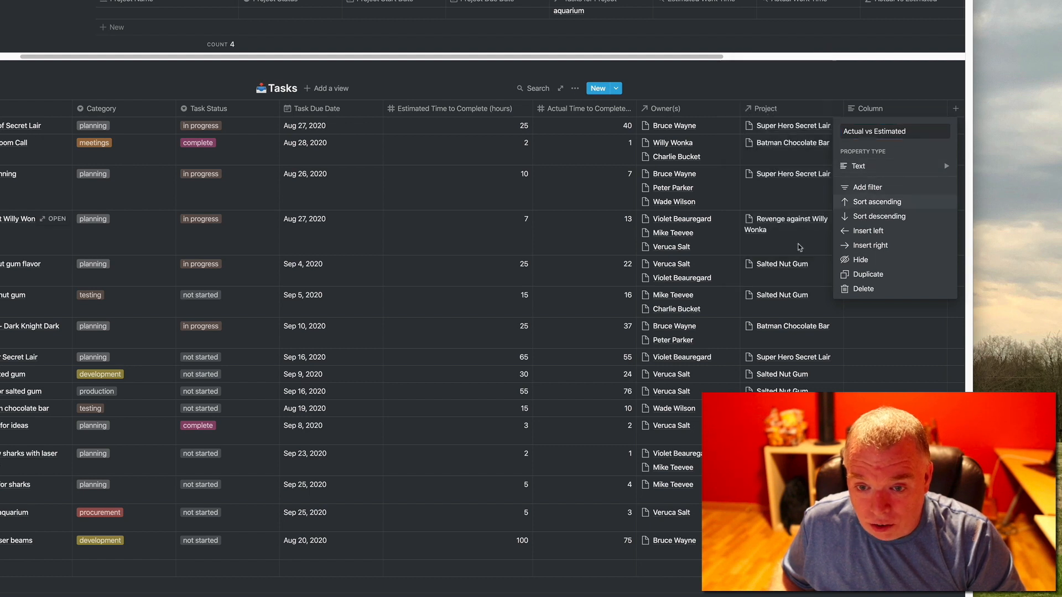
mouse_move(870, 168)
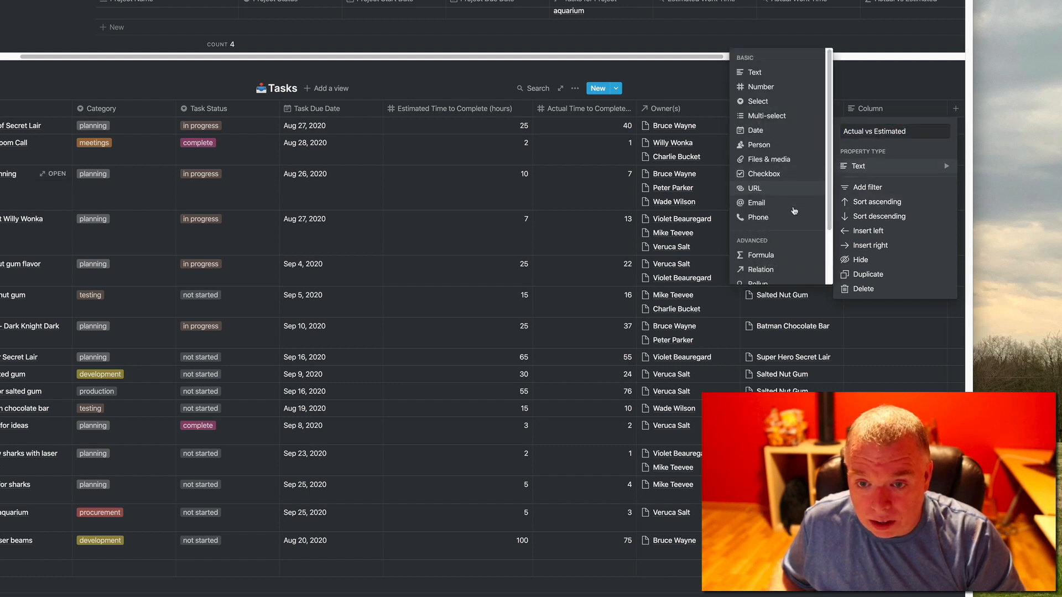
left_click(761, 255)
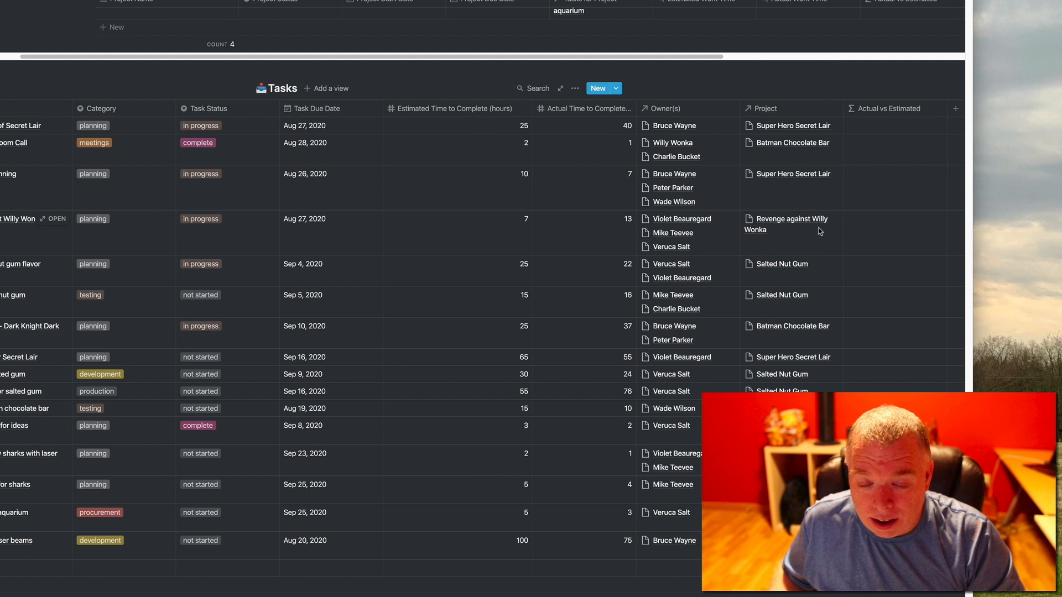
- Set the Tasks Actual vs Estimated formula to prop("Estimated Time to Complete (hours)")-prop("Actual Time to Complete (hours)") and place the column before Owner(s)
left_click(866, 127)
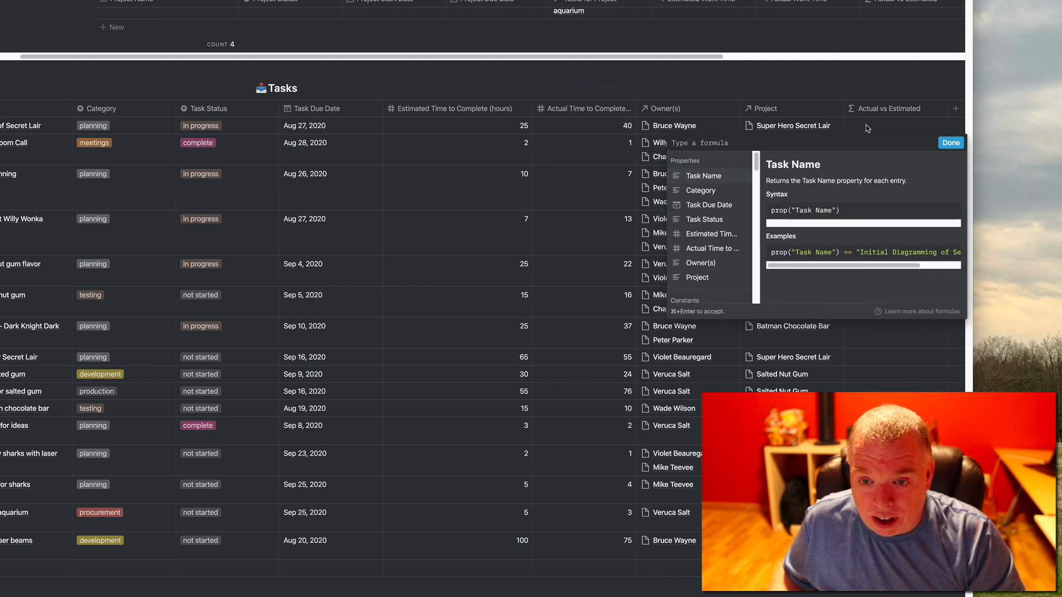
left_click(719, 237)
type("-")
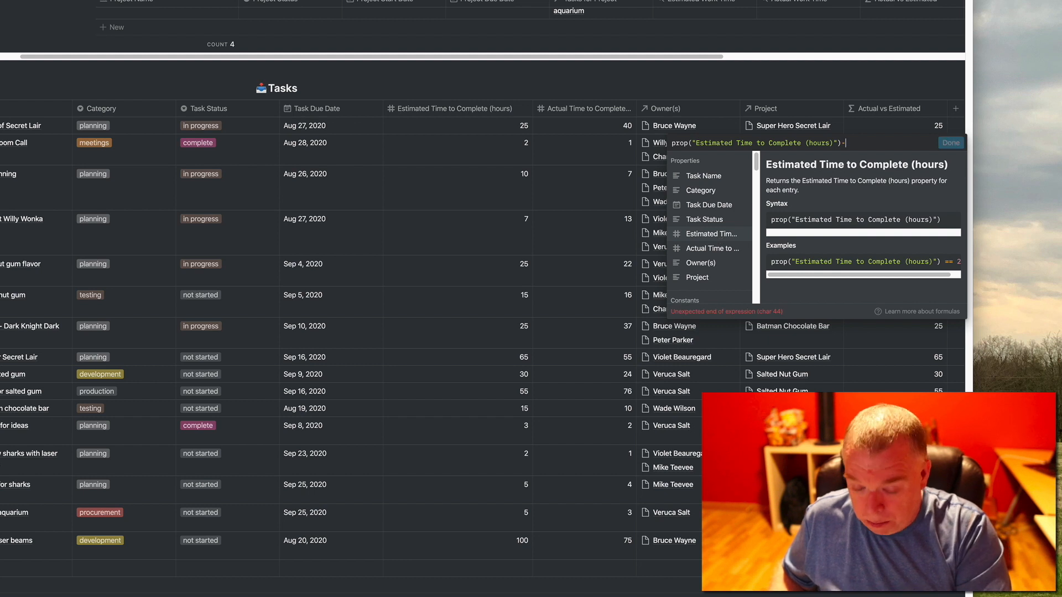
left_click(719, 249)
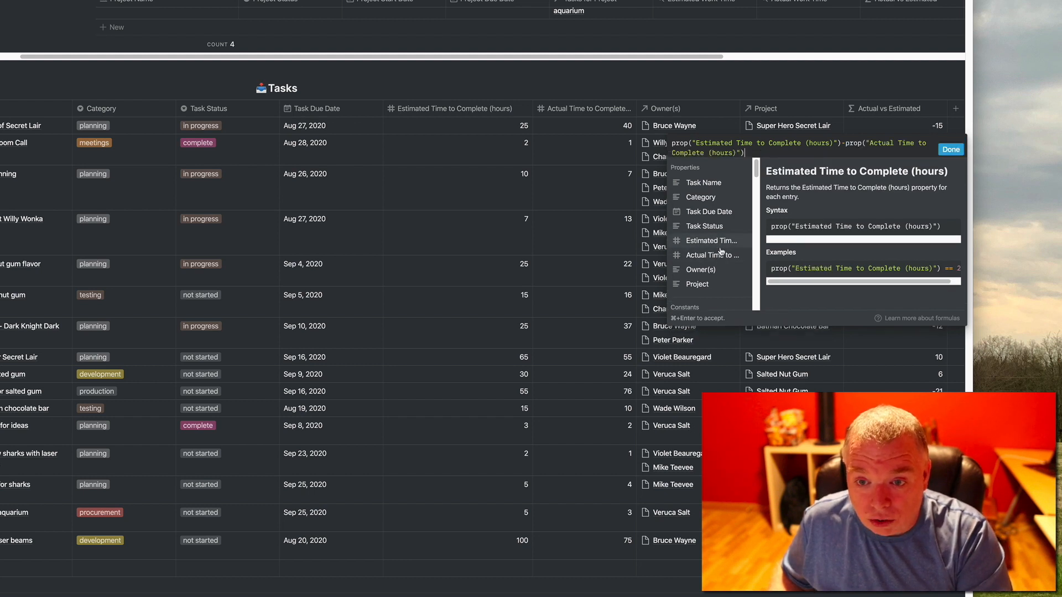
left_click(943, 152)
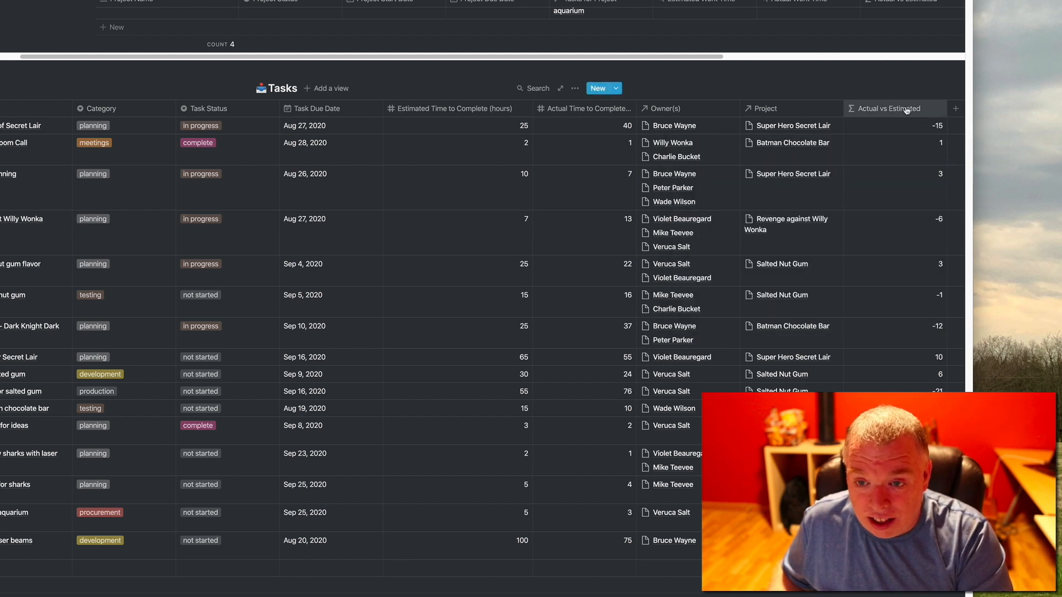
left_click_drag(886, 109, 691, 122)
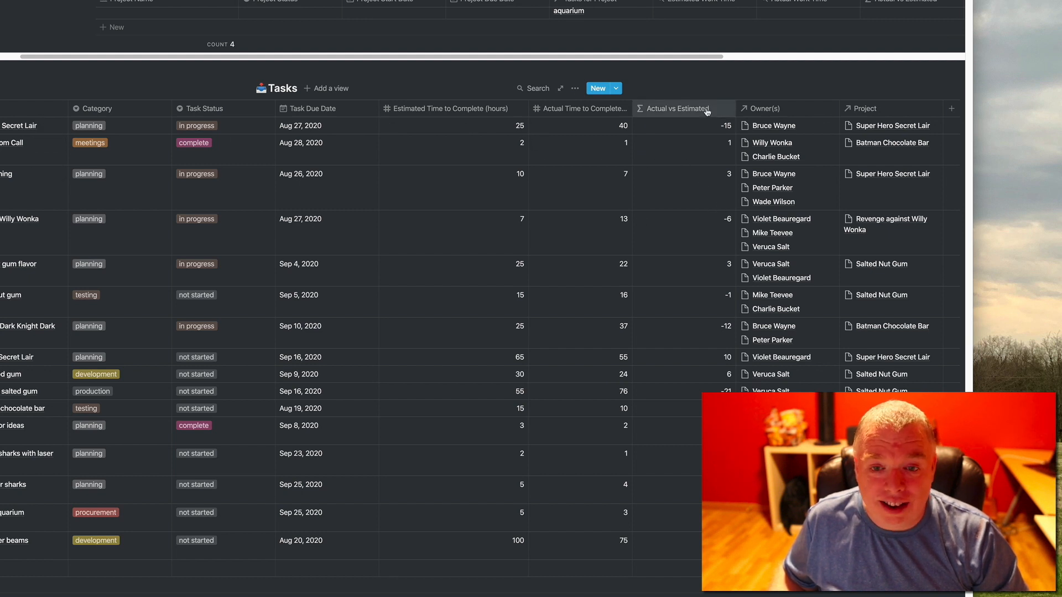
- Review the Actual vs Estimated differences across the Projects and Tasks tables
scroll(794, 157, "up", 10)
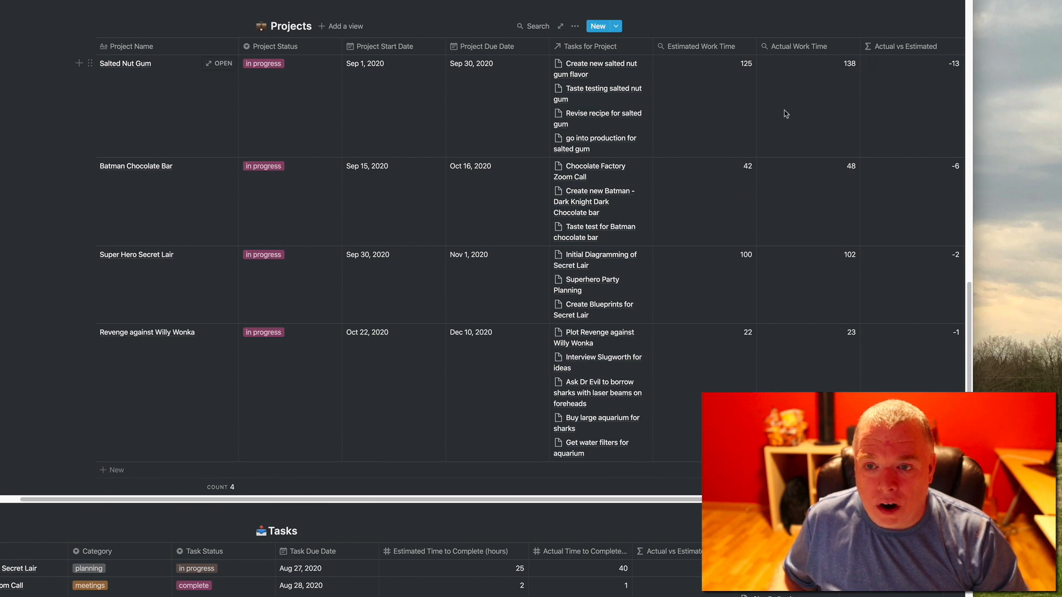
scroll(763, 349, "down", 1)
scroll(628, 475, "down", 3)
scroll(793, 271, "up", 5)
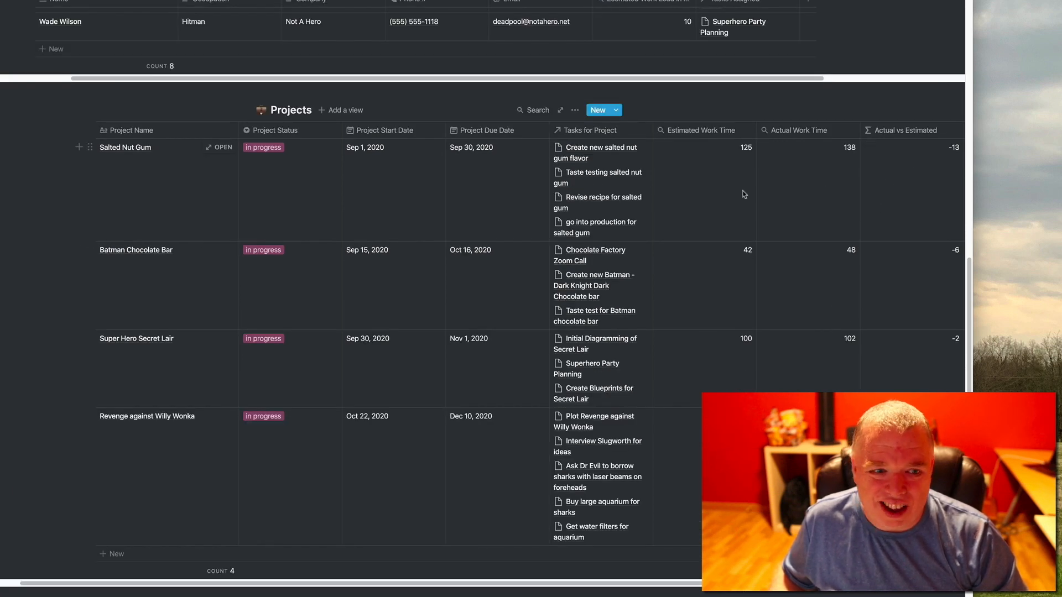
scroll(767, 360, "down", 9)
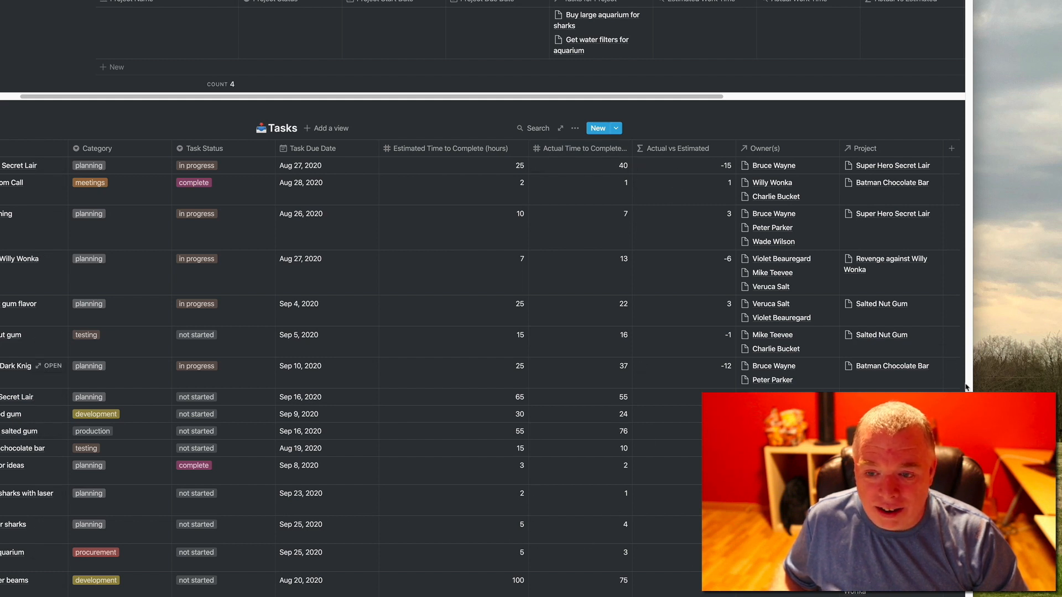
scroll(483, 299, "up", 2)
scroll(483, 298, "down", 1)
scroll(482, 299, "down", 2)
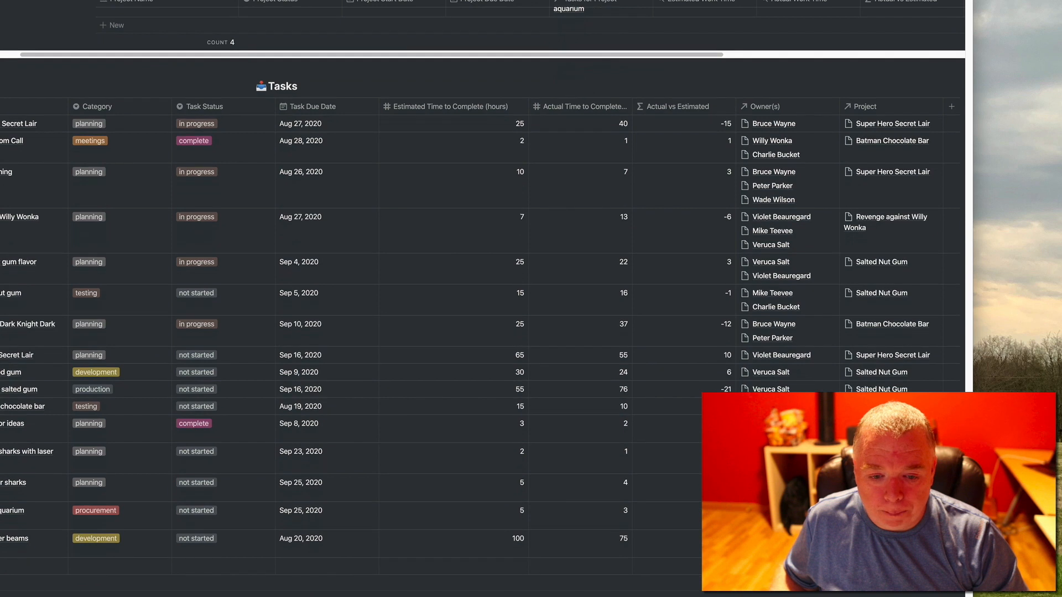
- Filter the Tasks table to tasks whose Project contains Salted Nut Gum
left_click_drag(697, 555, 621, 554)
scroll(766, 419, "up", 2)
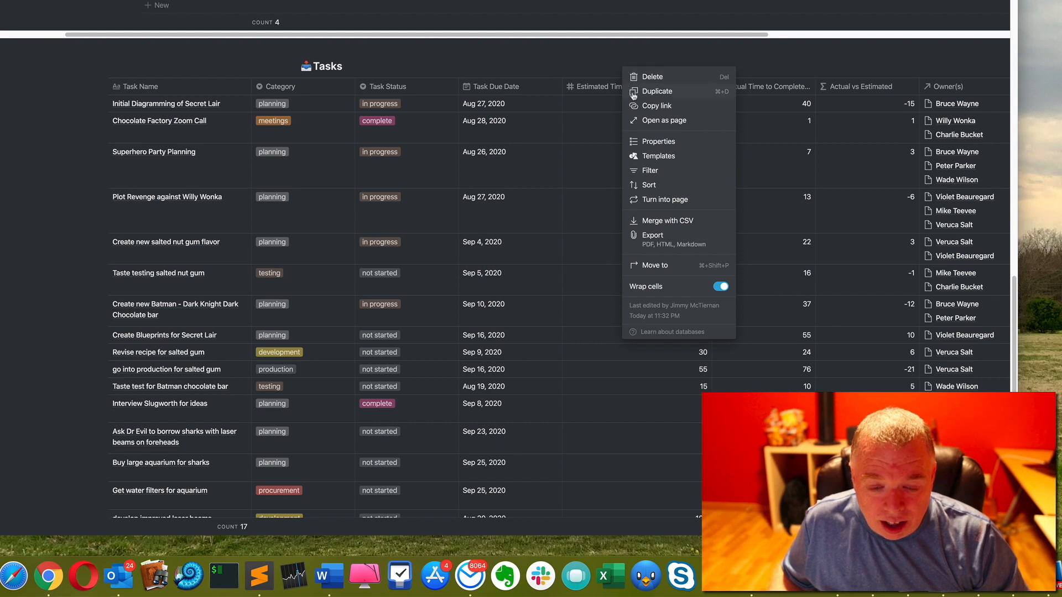
left_click(651, 172)
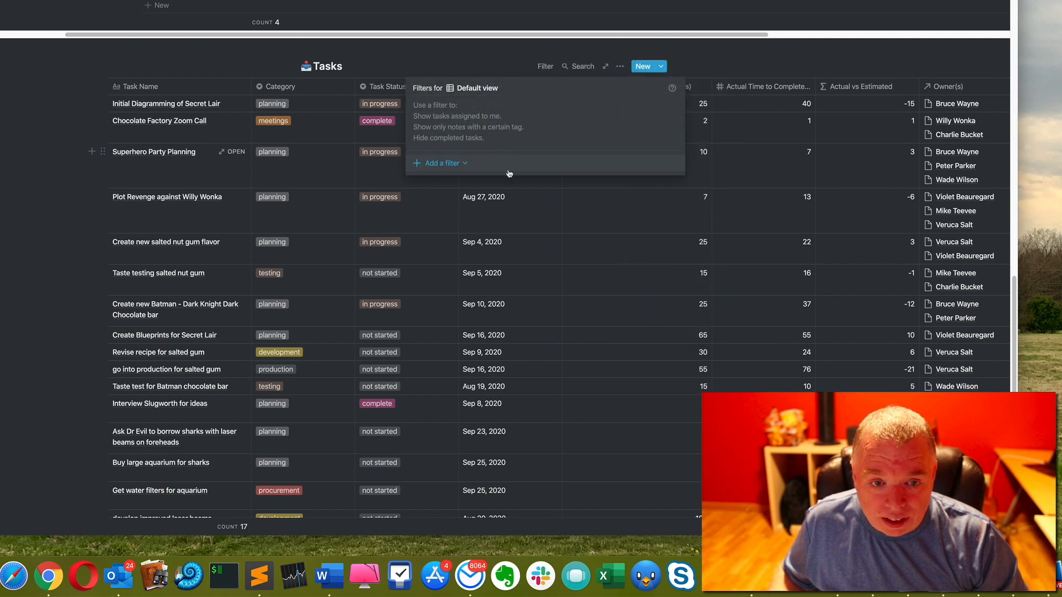
left_click(451, 164)
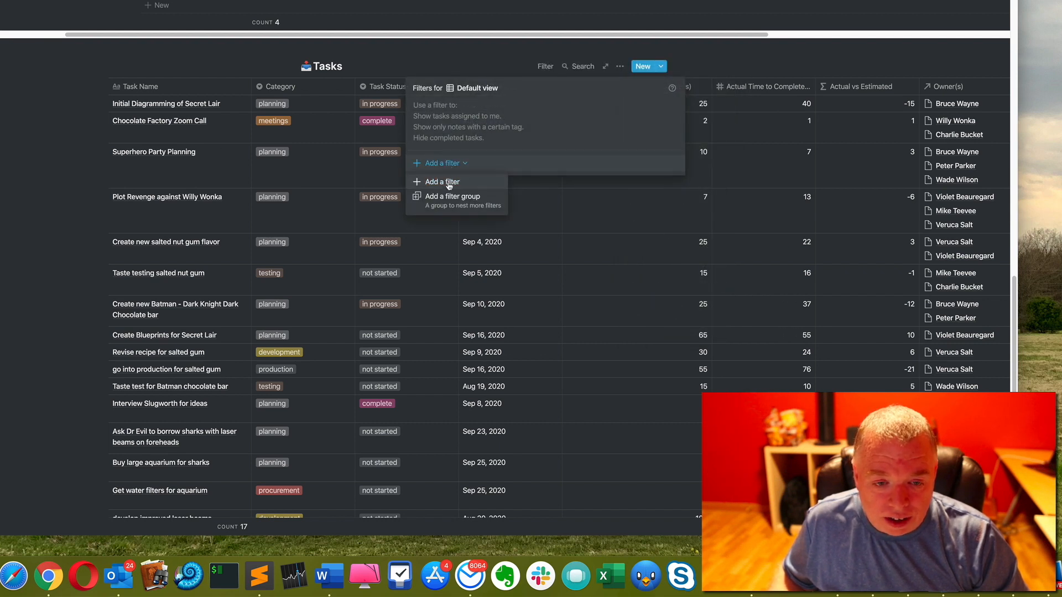
left_click(448, 182)
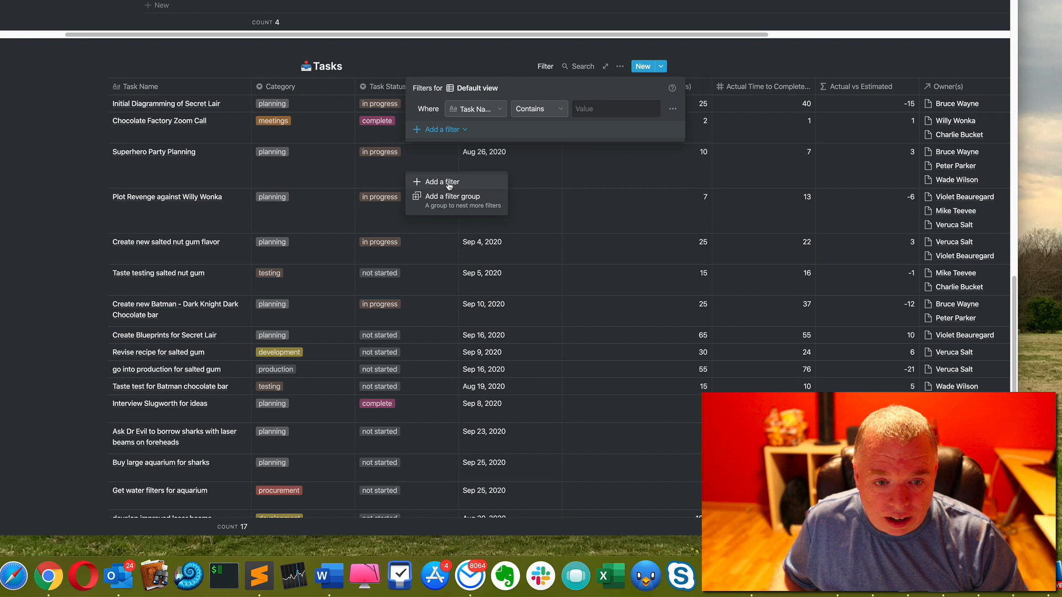
left_click(487, 111)
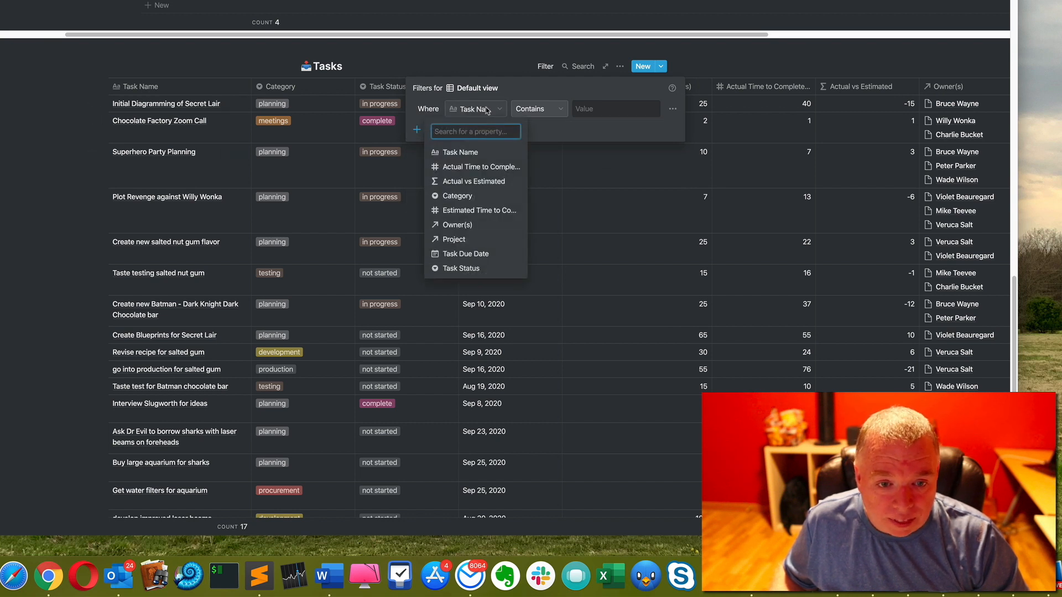
left_click(475, 239)
left_click(541, 116)
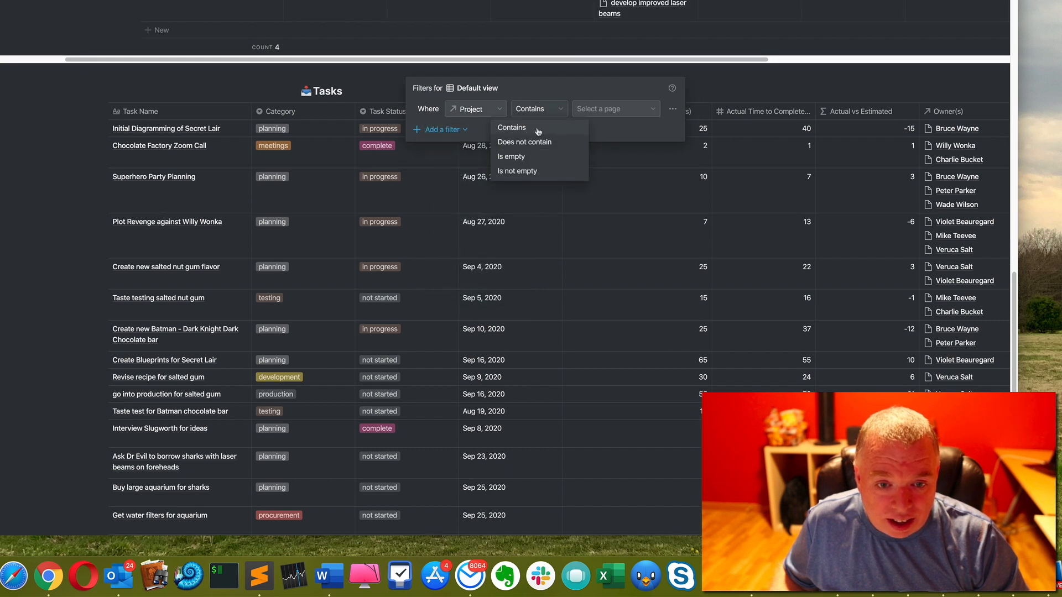
left_click(538, 128)
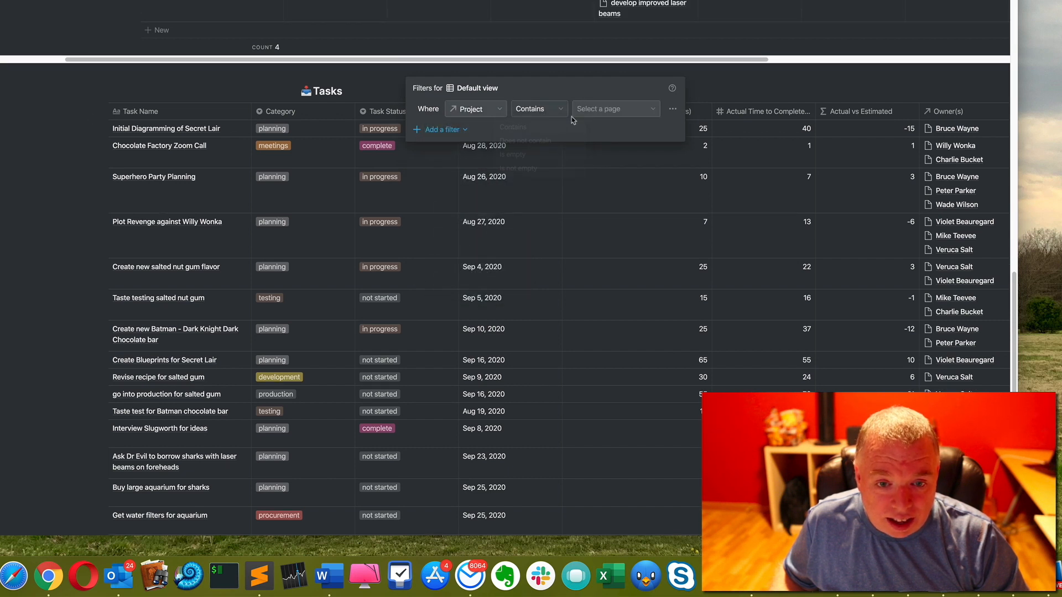
left_click(631, 108)
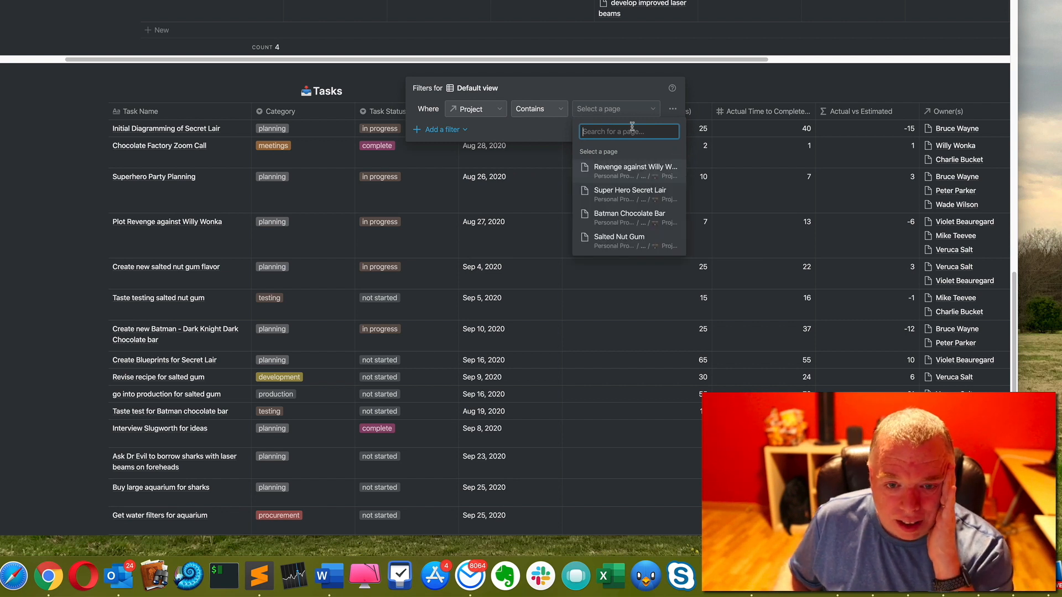
left_click(620, 237)
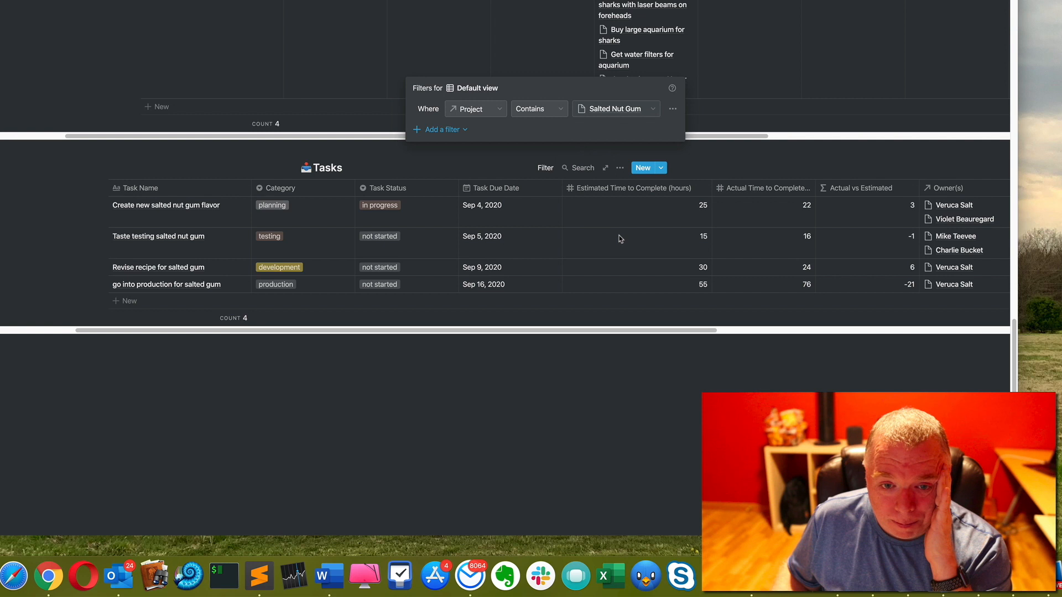
left_click(756, 95)
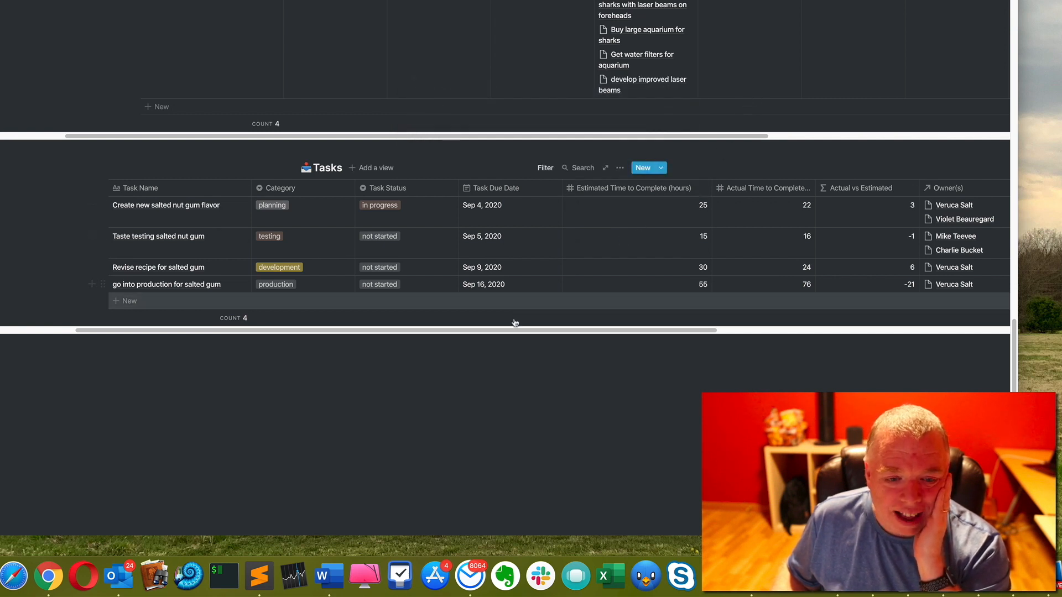
- Review the times of the filtered Salted Nut Gum tasks and remove the Project filter from the Tasks table
left_click_drag(507, 330, 399, 330)
scroll(444, 245, "up", 3)
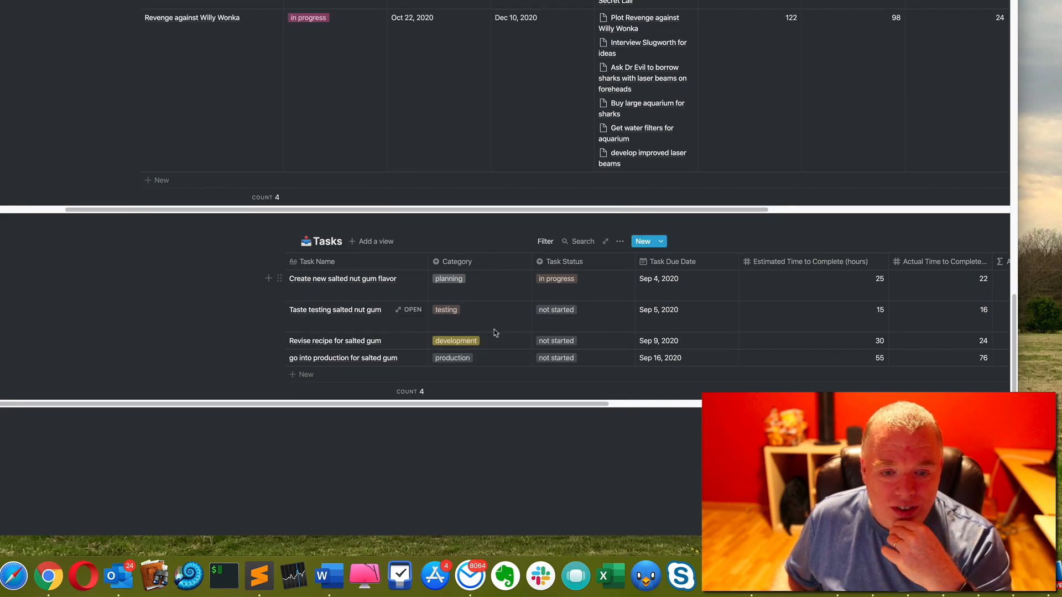
scroll(465, 407, "right", 5)
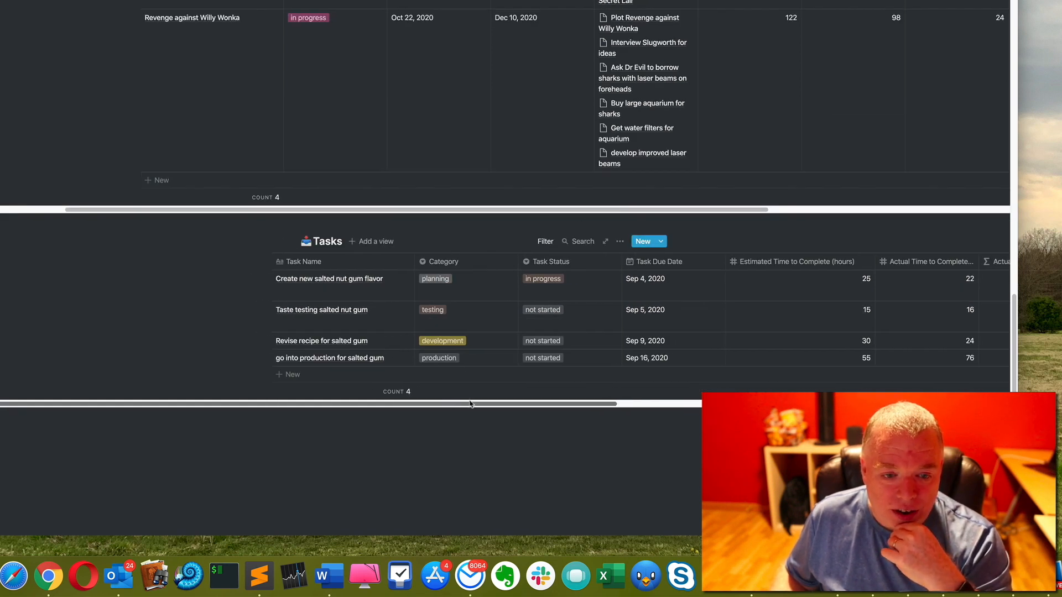
left_click_drag(518, 405, 580, 407)
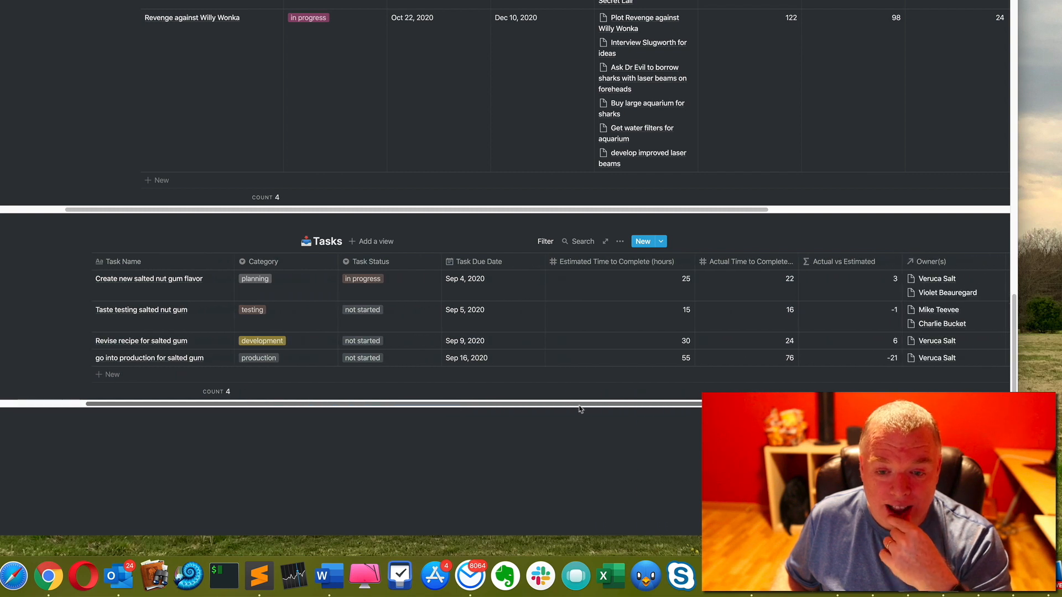
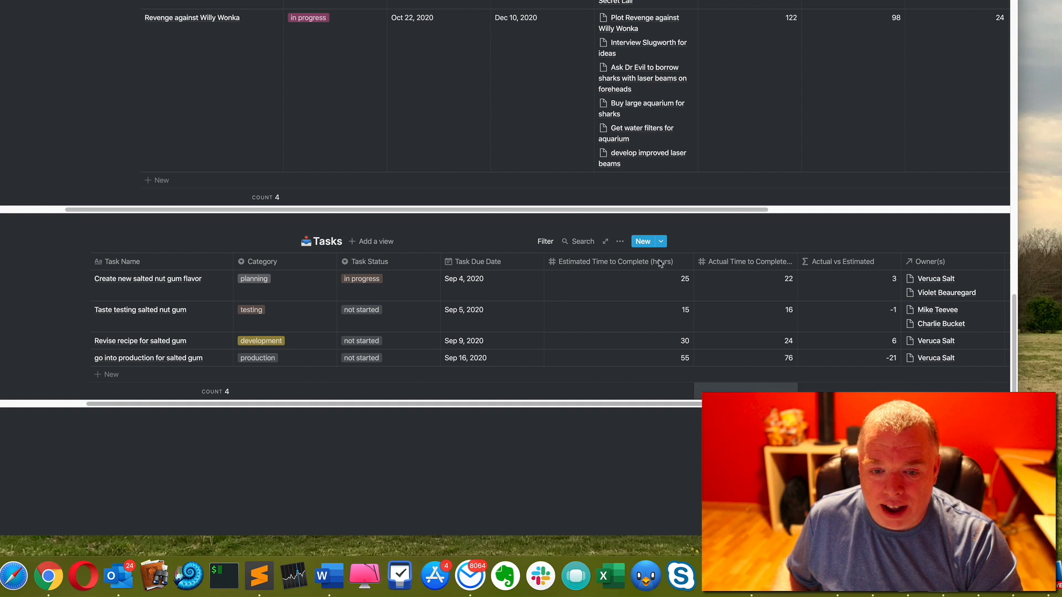
left_click(544, 242)
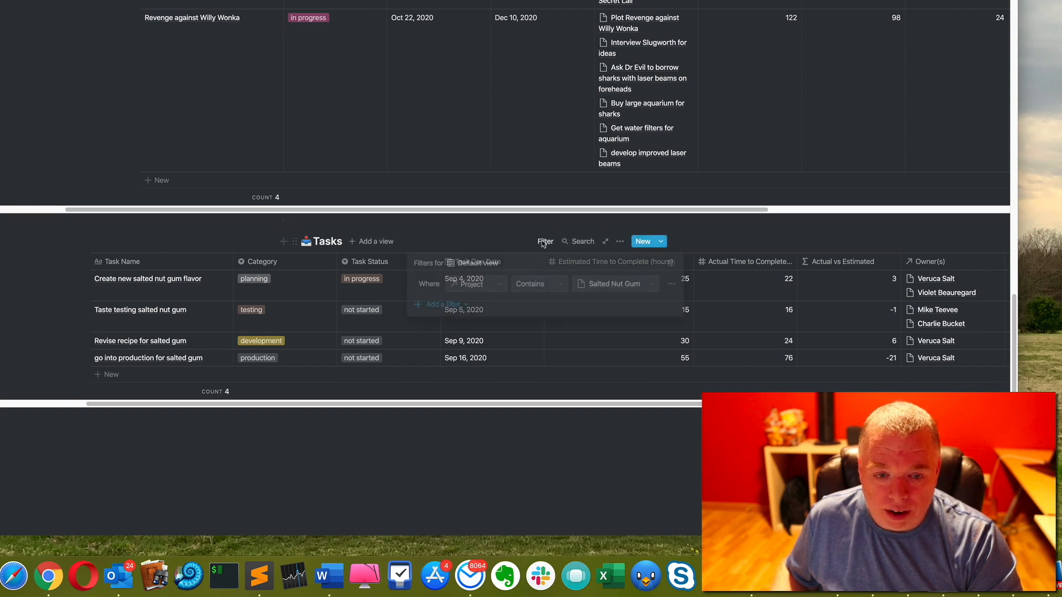
left_click(673, 288)
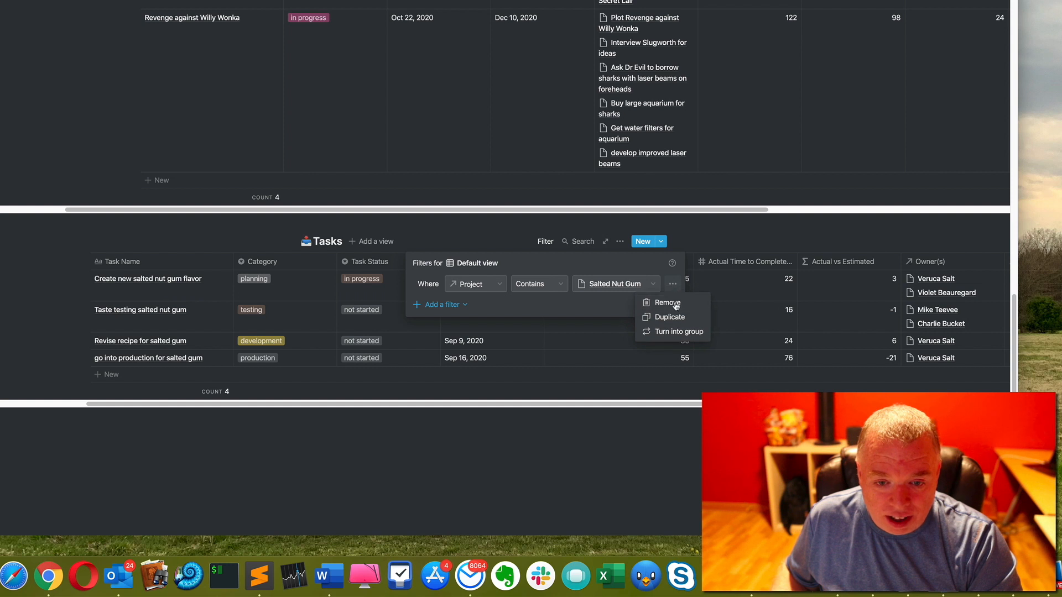
left_click(675, 307)
left_click(777, 236)
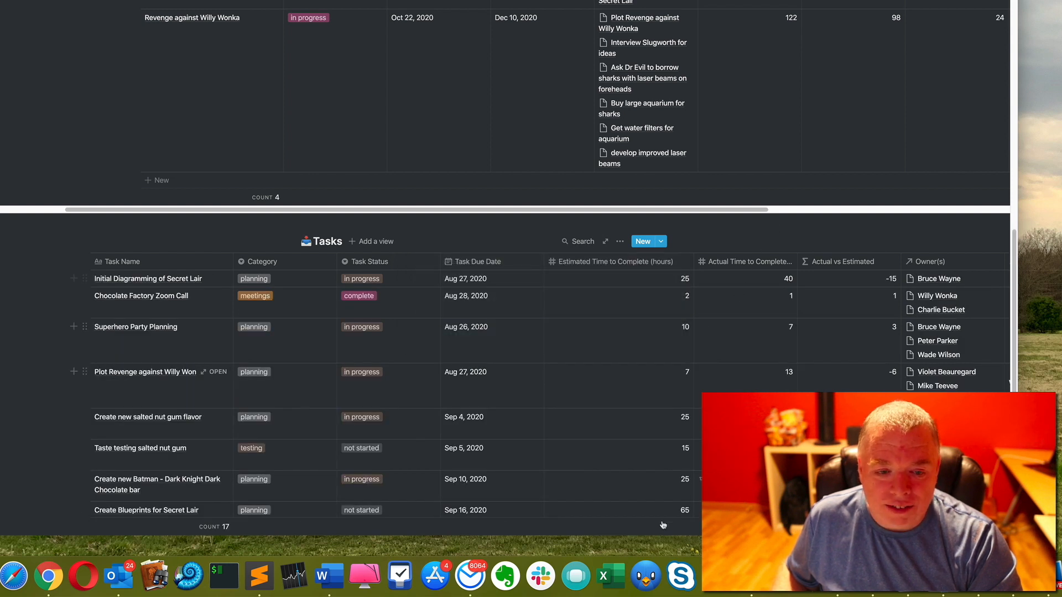
- Review the unfiltered Tasks table and the Projects and Contacts tables above it, from their first columns
scroll(773, 391, "down", 6)
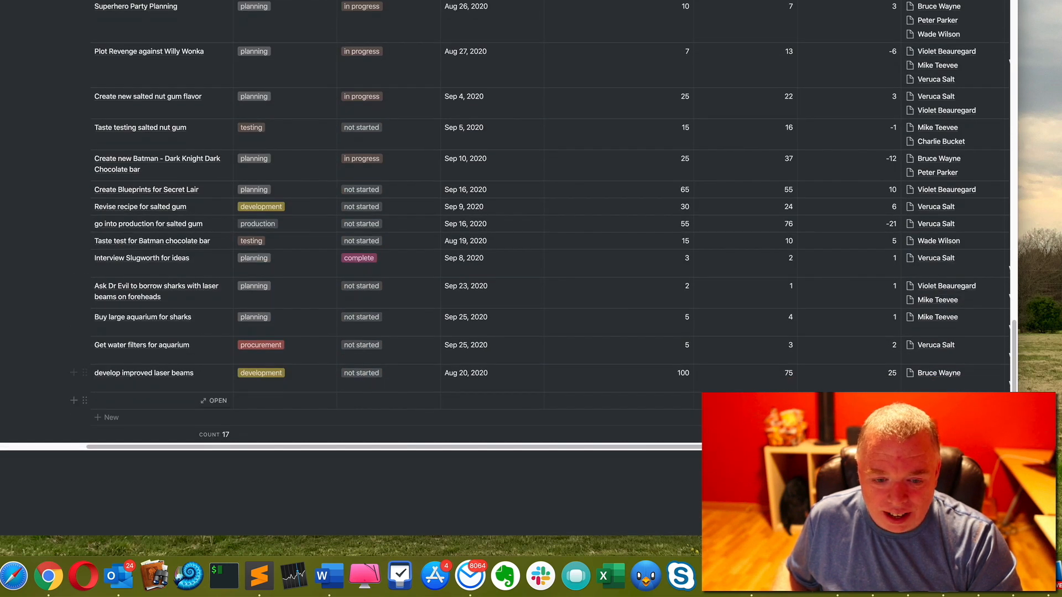
scroll(565, 451, "left", 3)
scroll(617, 366, "up", 6)
scroll(616, 367, "left", 2)
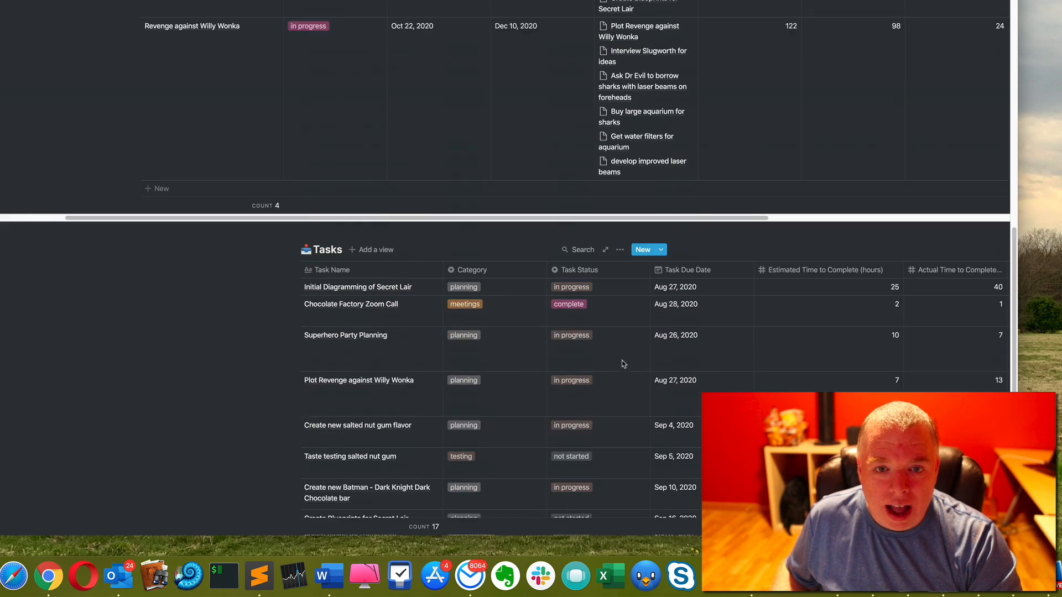
scroll(623, 364, "down", 5)
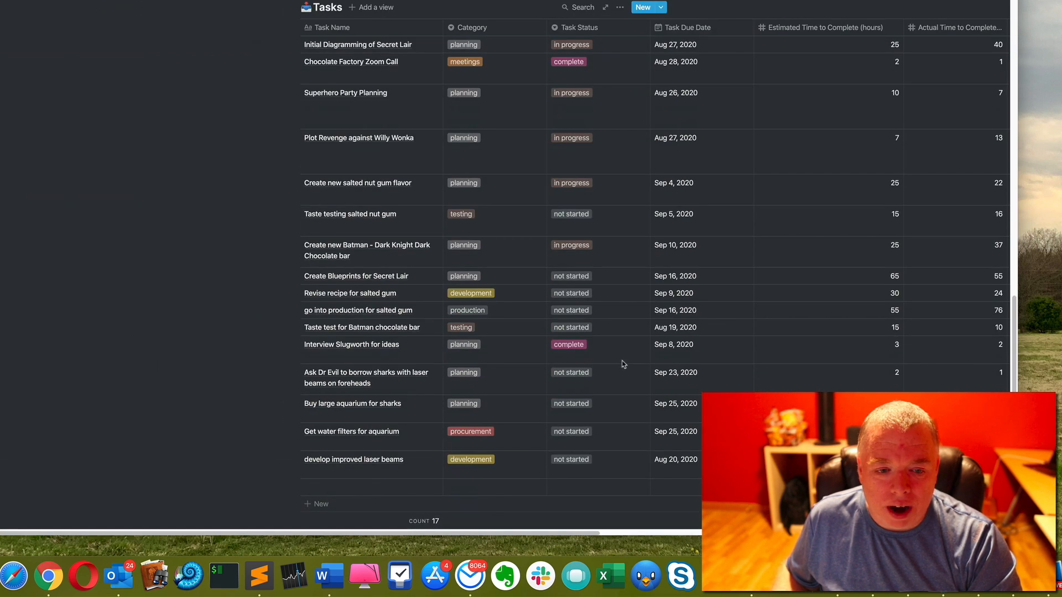
scroll(626, 363, "up", 6)
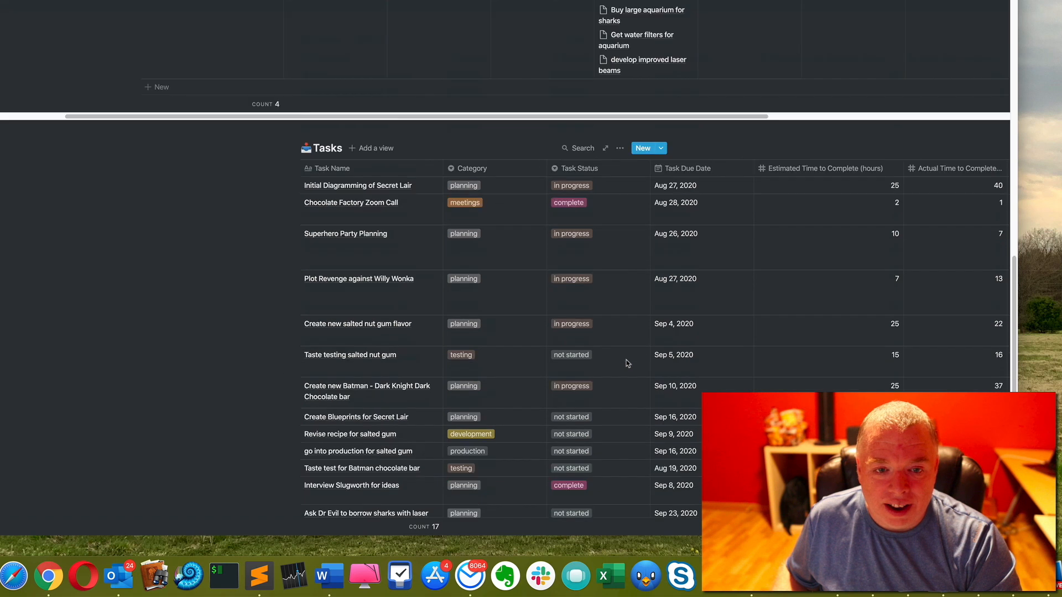
left_click_drag(546, 242, 412, 242)
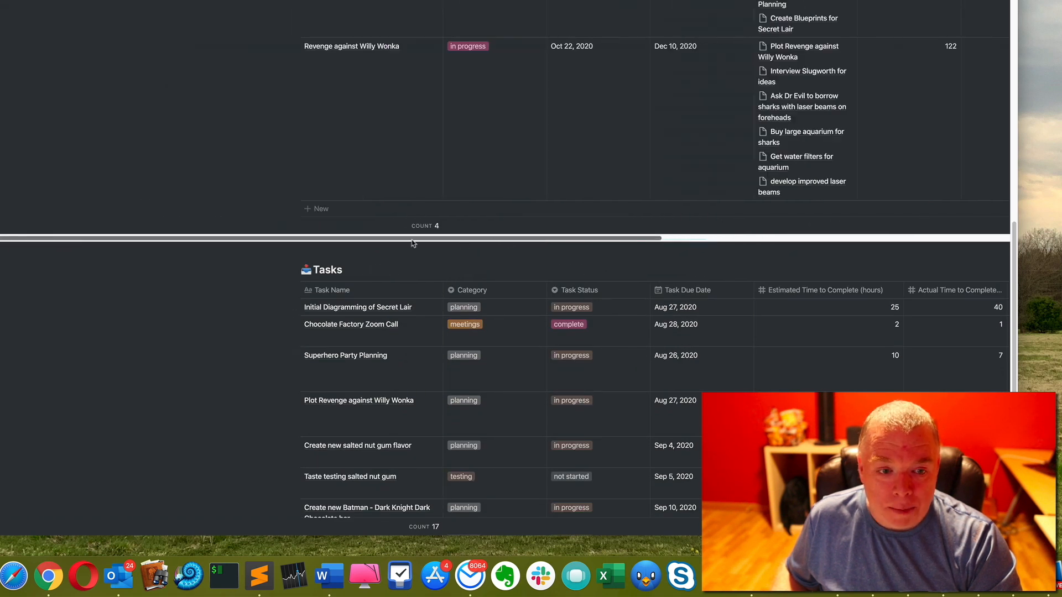
scroll(575, 209, "up", 5)
left_click_drag(576, 189, 404, 189)
scroll(603, 153, "up", 8)
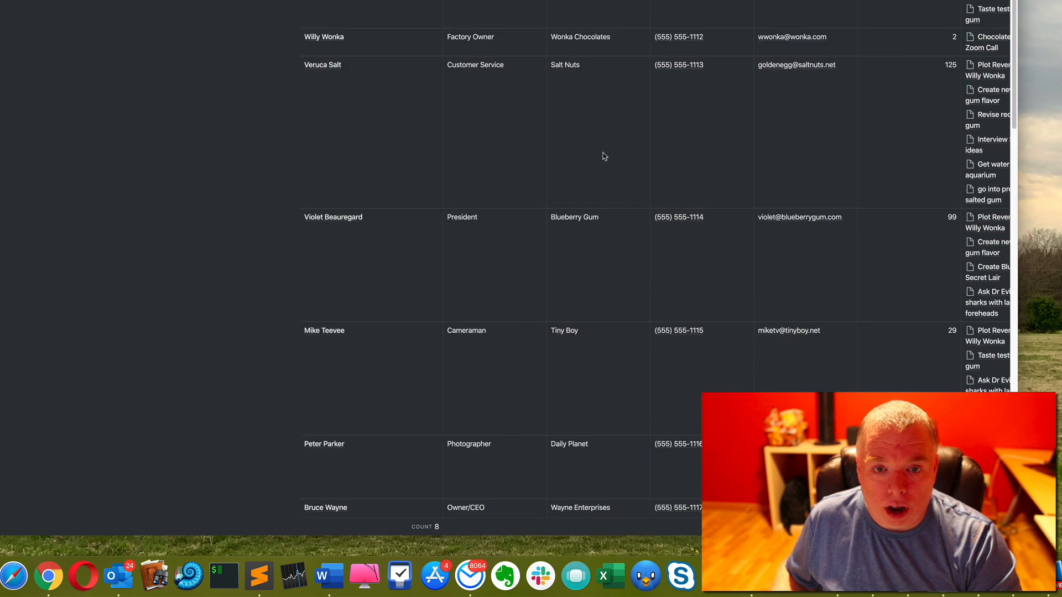
scroll(632, 204, "down", 1)
scroll(634, 207, "up", 4)
- Create a linked database of the Tasks table from Relations and Rollups in Notion, below the original Tasks table
scroll(634, 206, "down", 20)
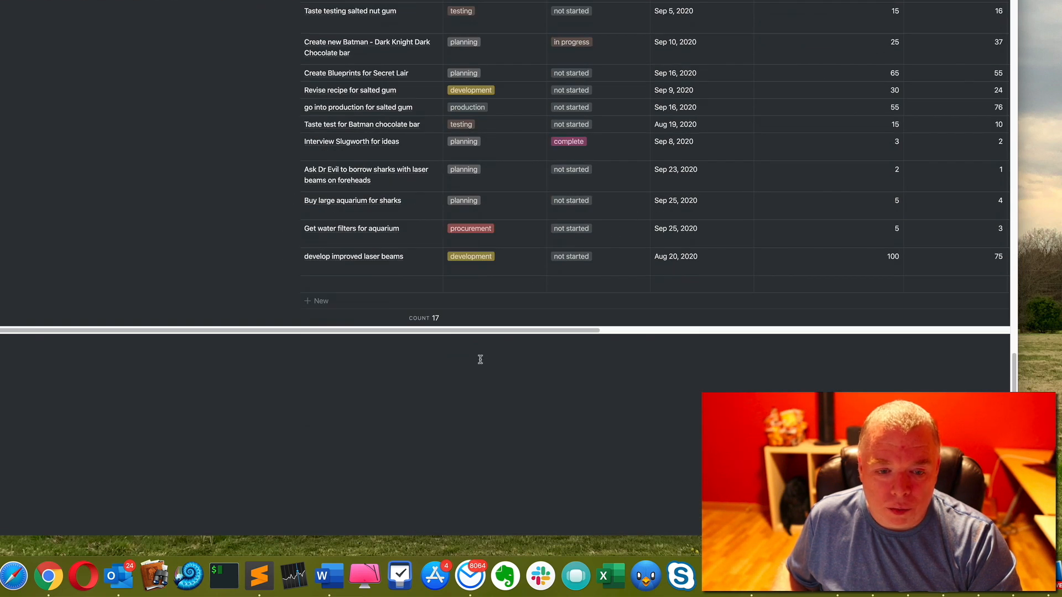
left_click(480, 359)
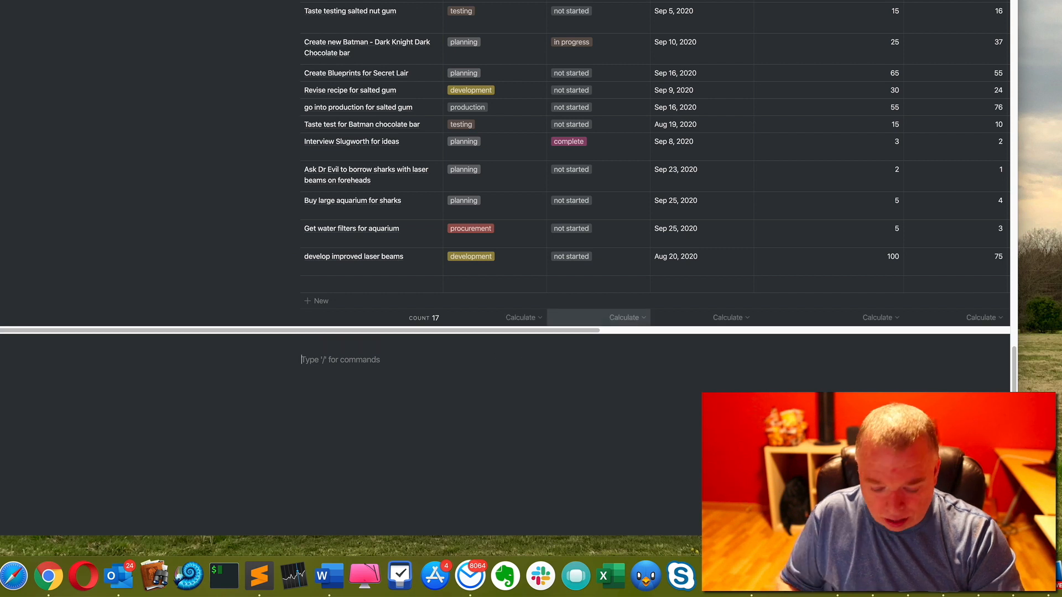
type("/link")
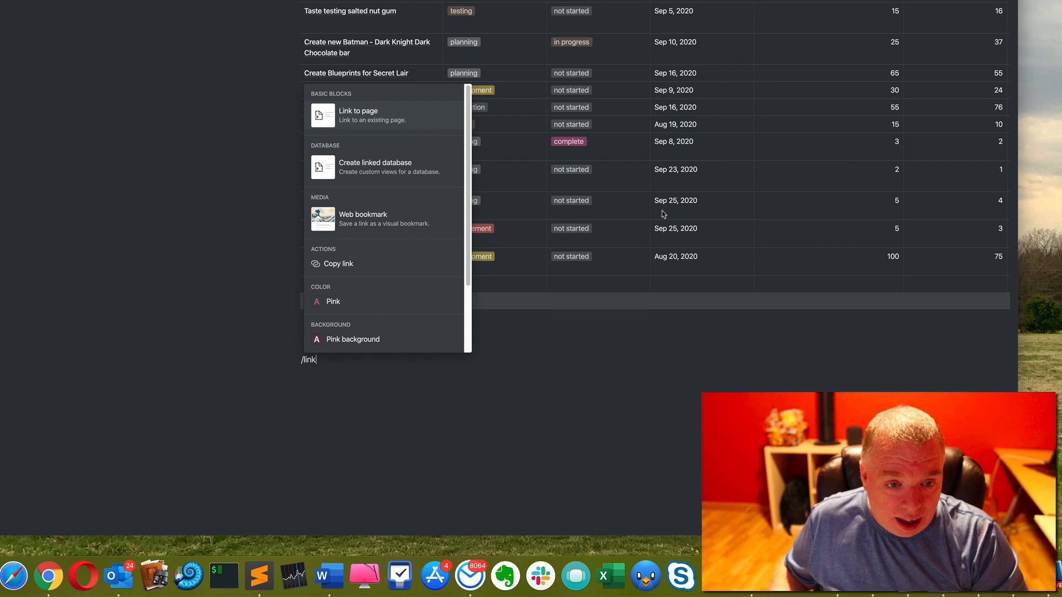
left_click(381, 166)
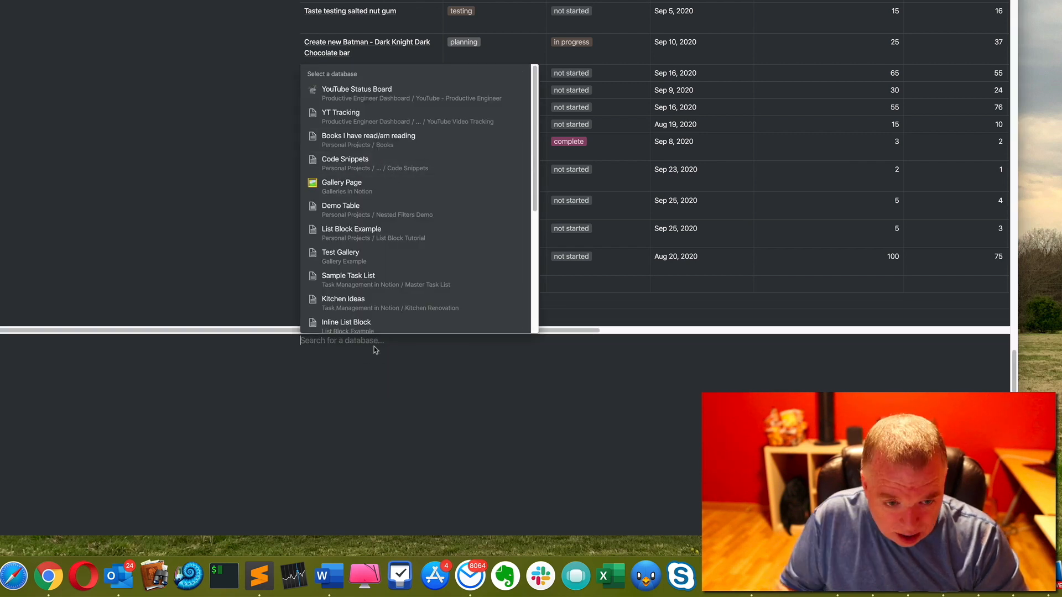
type("tasks")
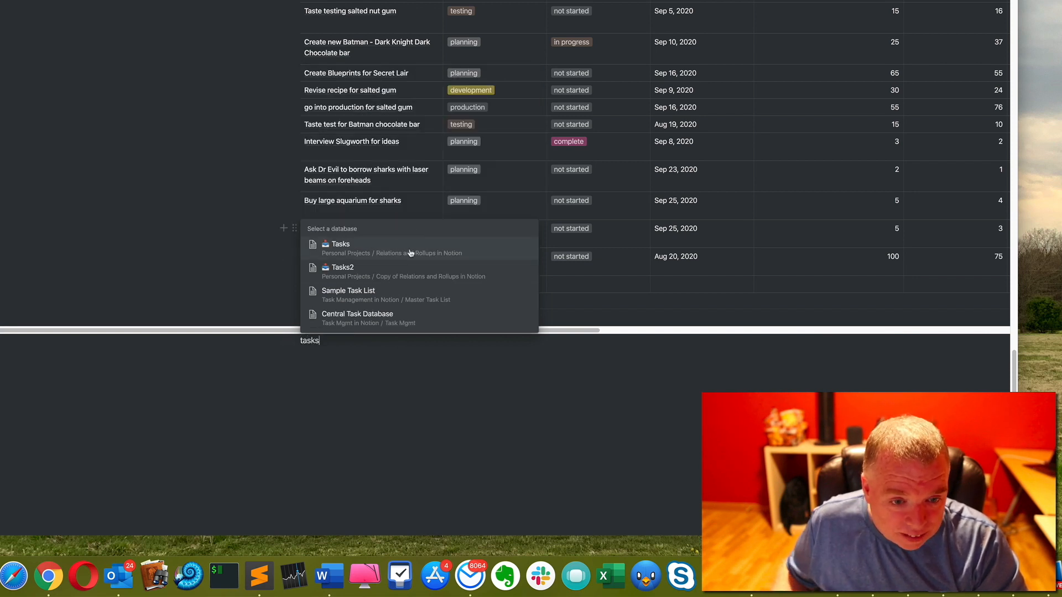
left_click(367, 252)
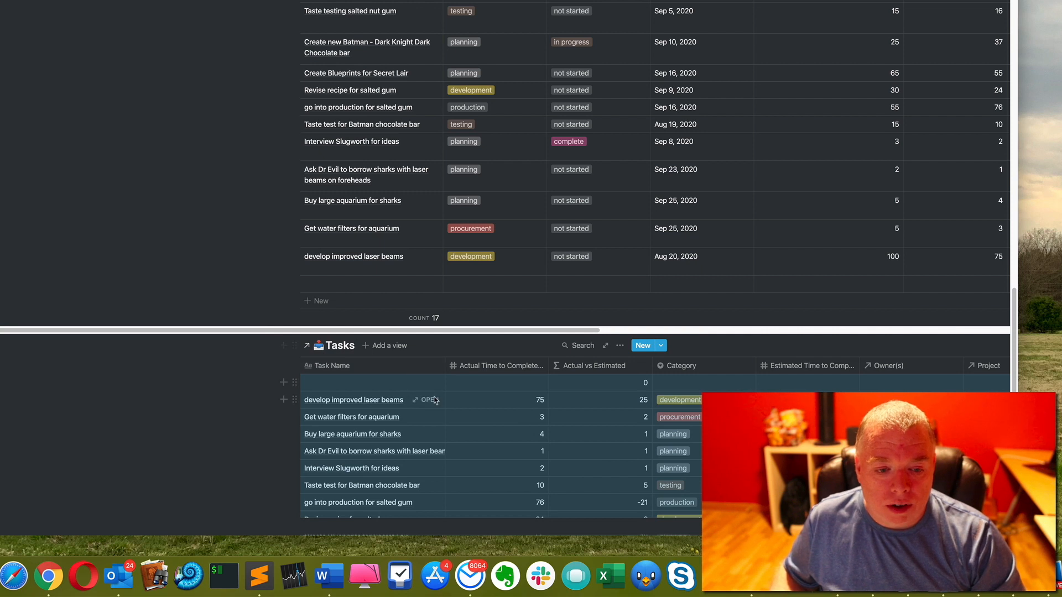
scroll(442, 388, "down", 2)
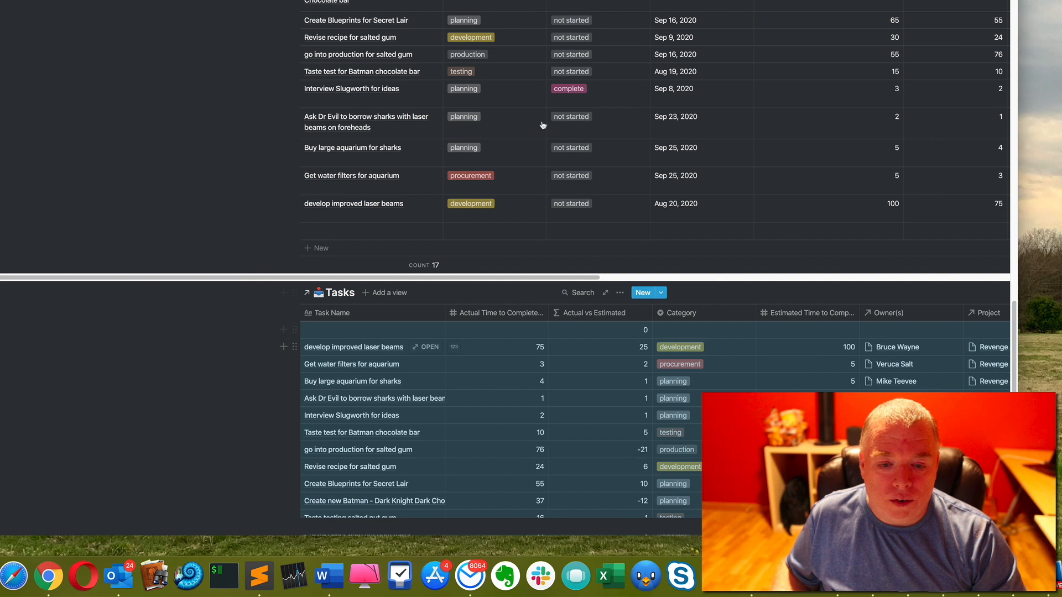
scroll(573, 351, "down", 4)
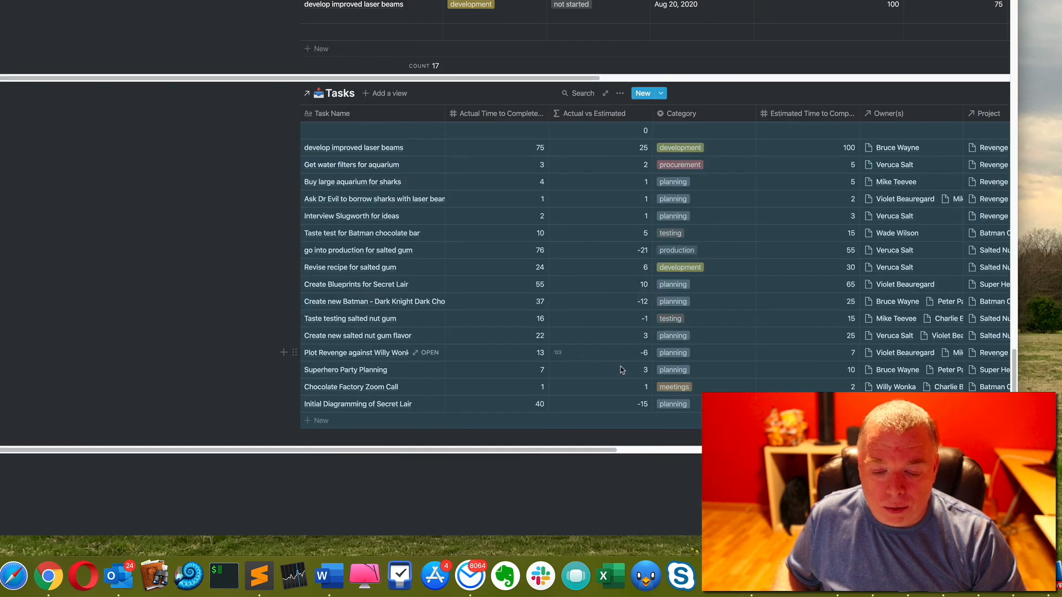
left_click(636, 457)
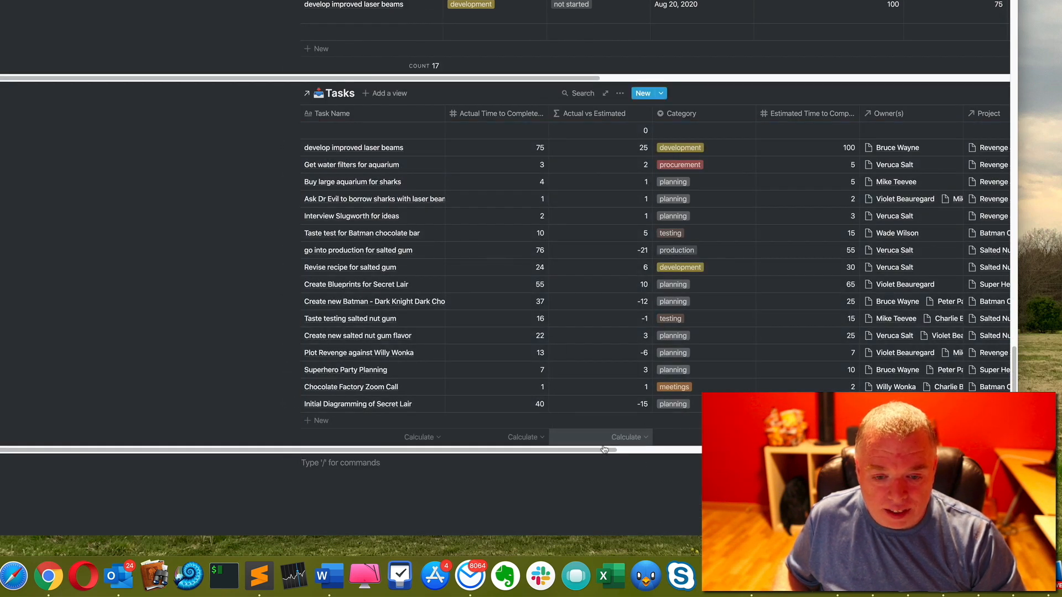
mouse_move(597, 450)
left_mouse_down()
mouse_move(639, 450)
mouse_move(597, 450)
left_mouse_up()
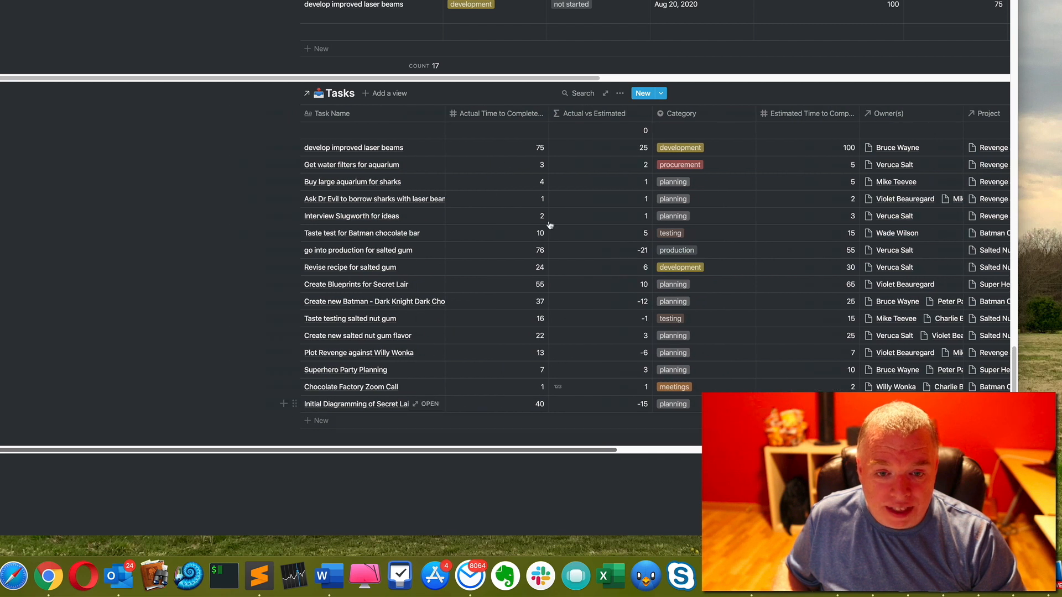
- Filter the linked Tasks table to tasks whose Project contains Salted Nut Gum
left_click(618, 94)
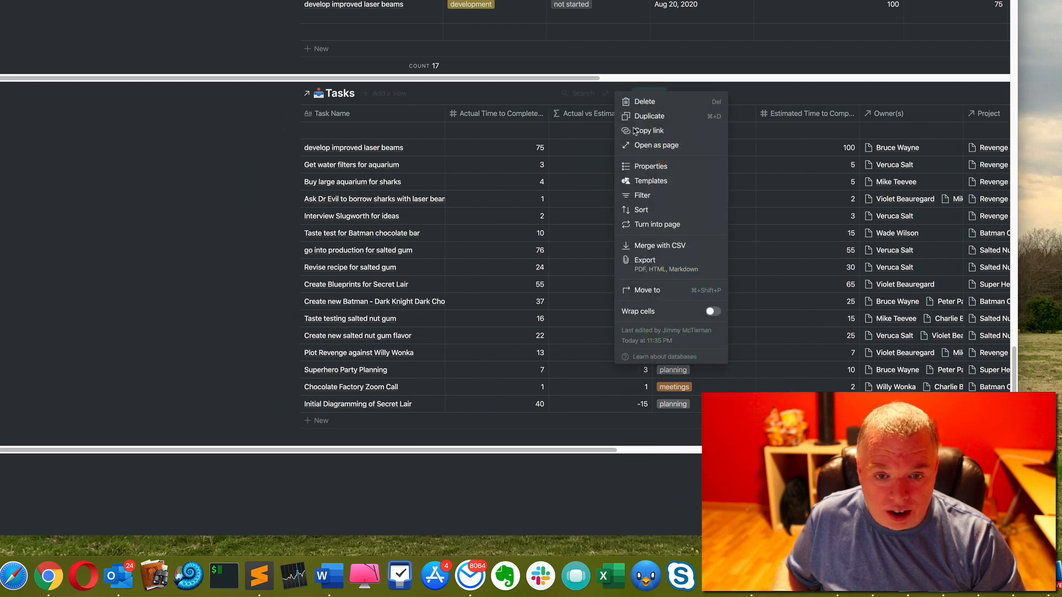
left_click(643, 195)
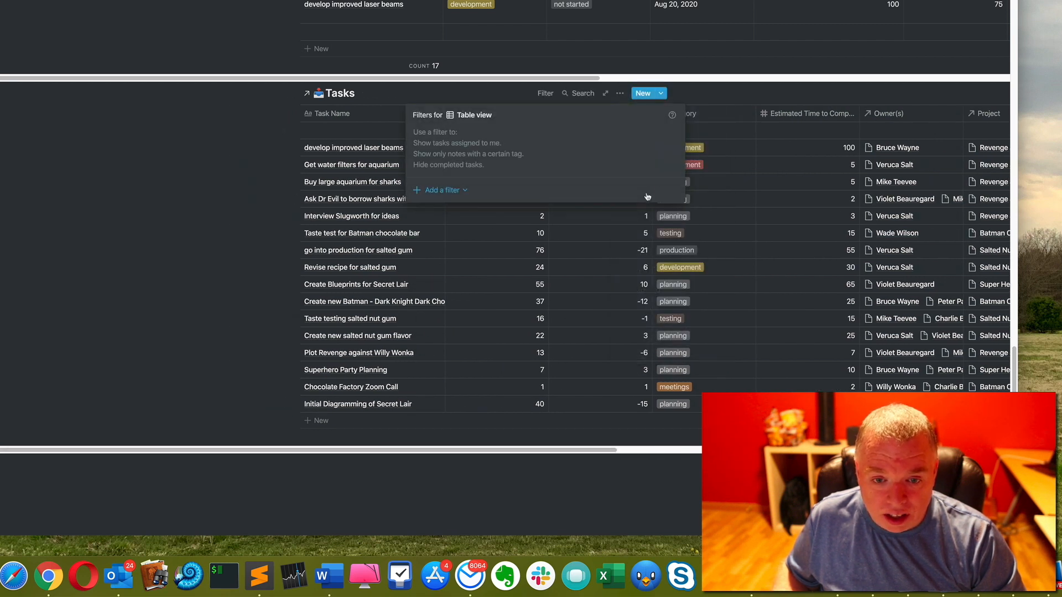
left_click(467, 190)
left_click(463, 209)
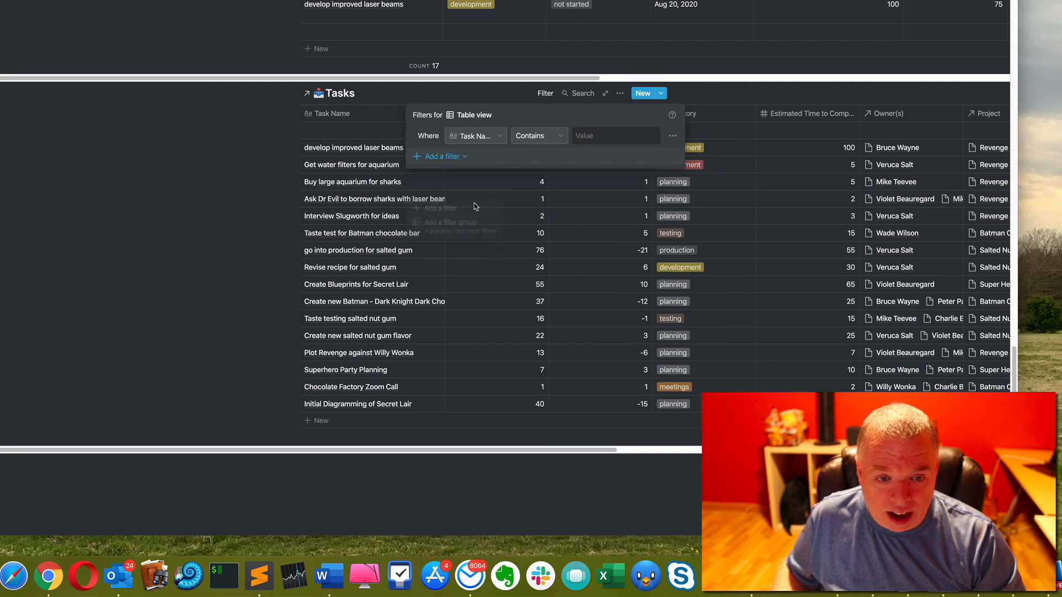
left_click(489, 138)
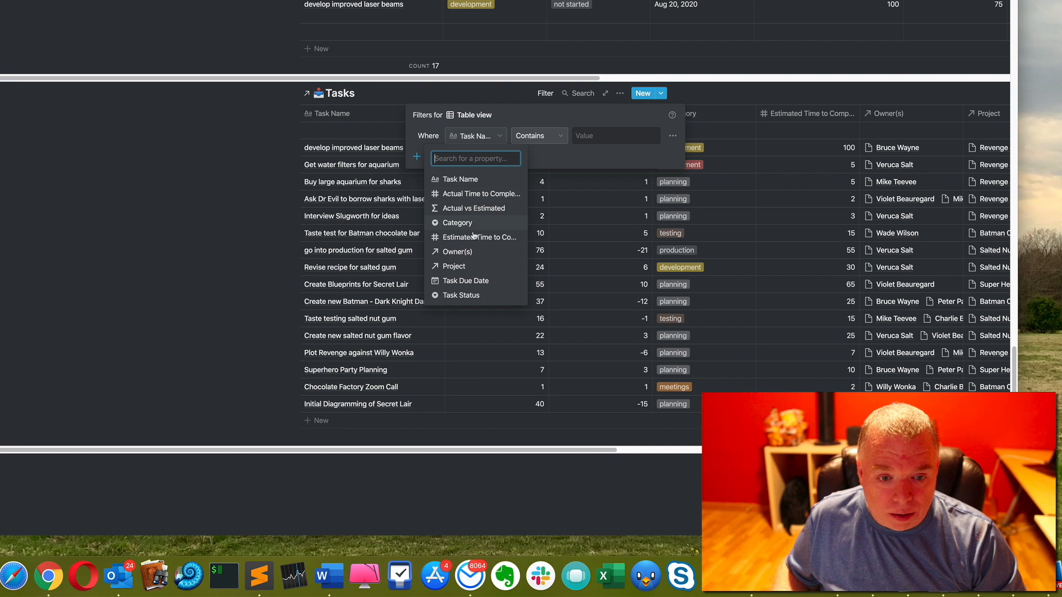
left_click(458, 266)
left_click(600, 137)
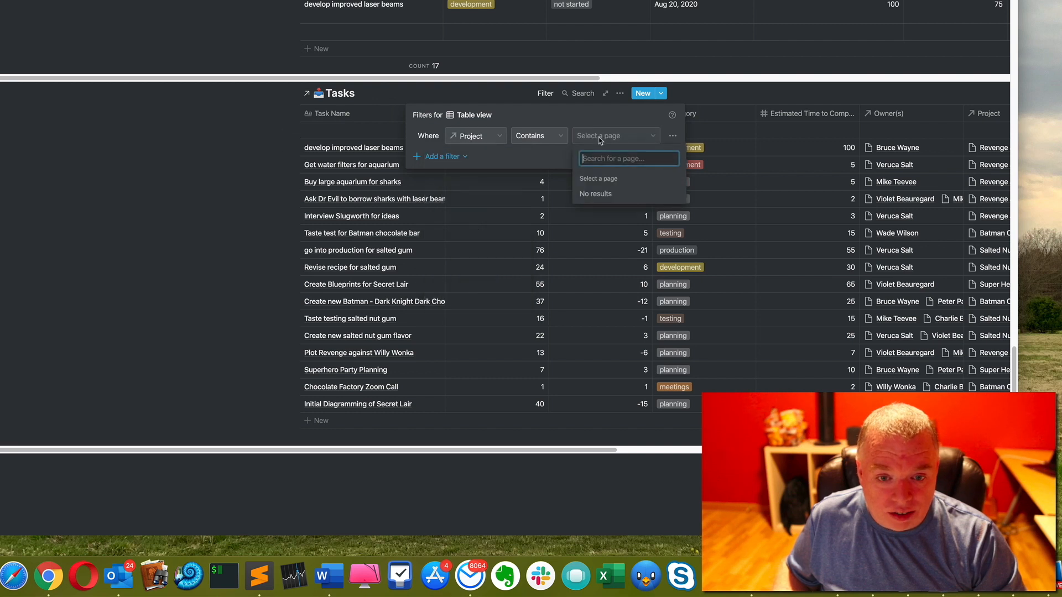
left_click(612, 265)
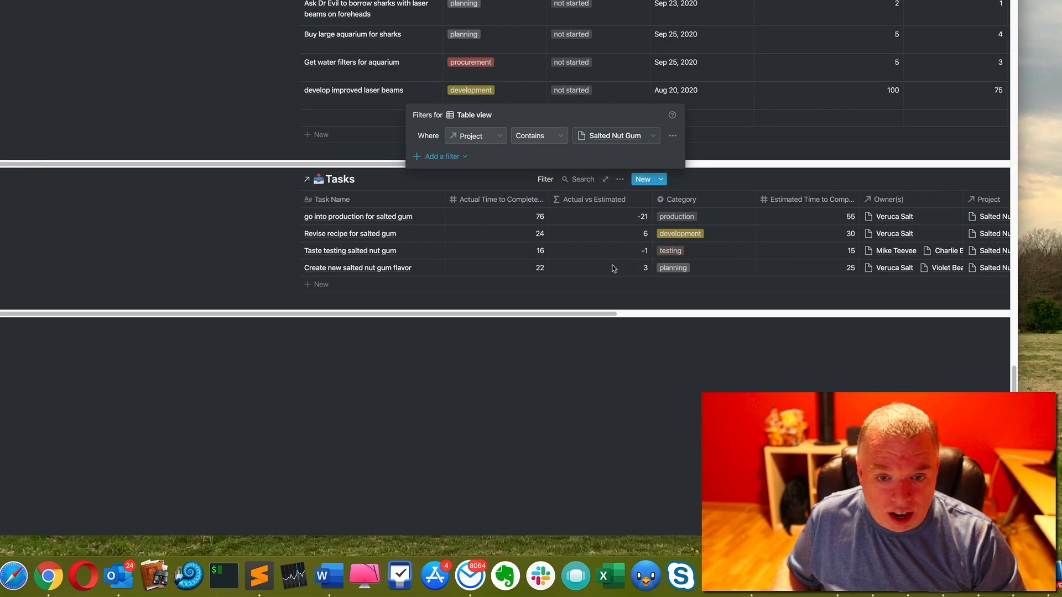
left_click(689, 369)
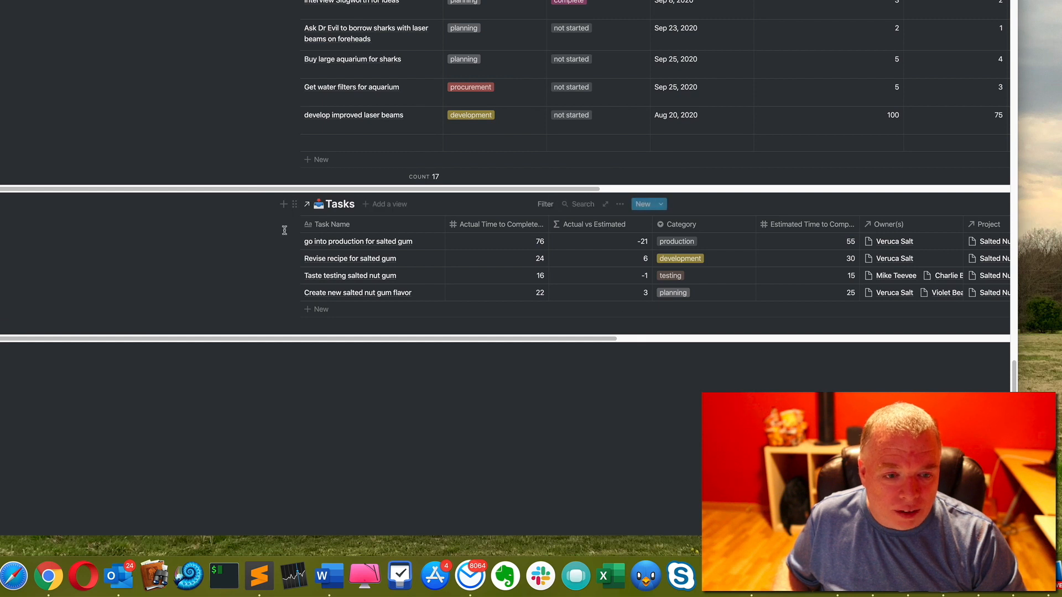
- Delete the empty text block below the linked Tasks table
left_click(304, 326)
left_click(278, 328)
left_click(294, 351)
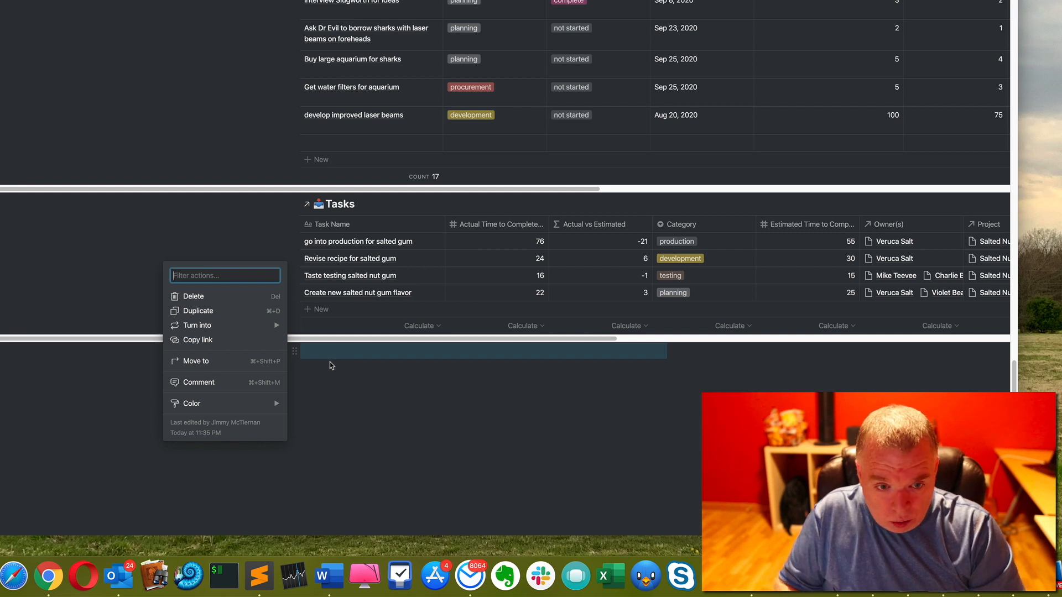
key("Delete")
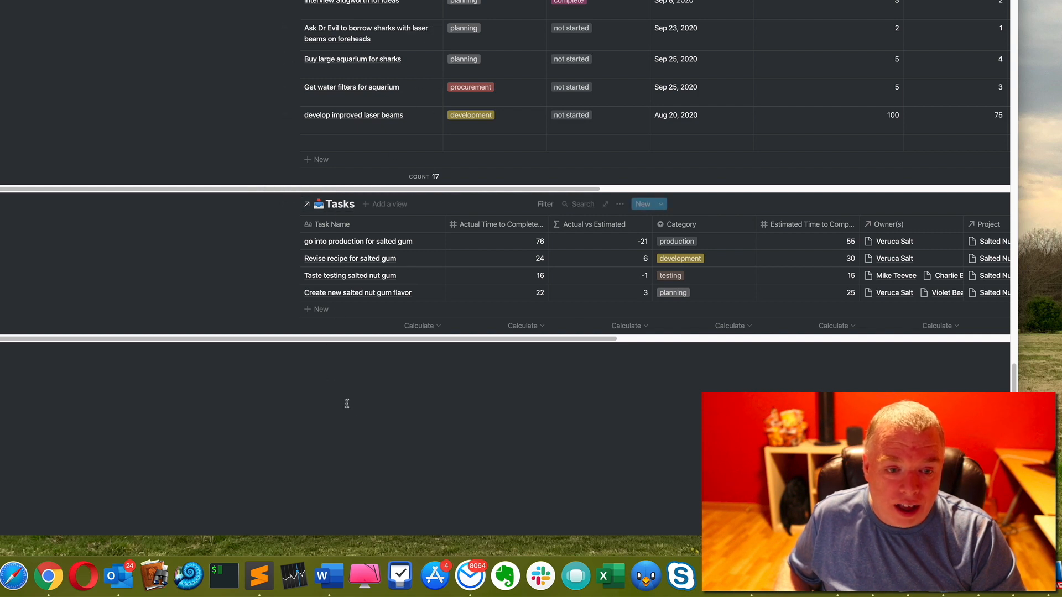
- Add a Heading 1 reading "Salted Nut Gum Tasks" below the linked Tasks table
left_click(338, 372)
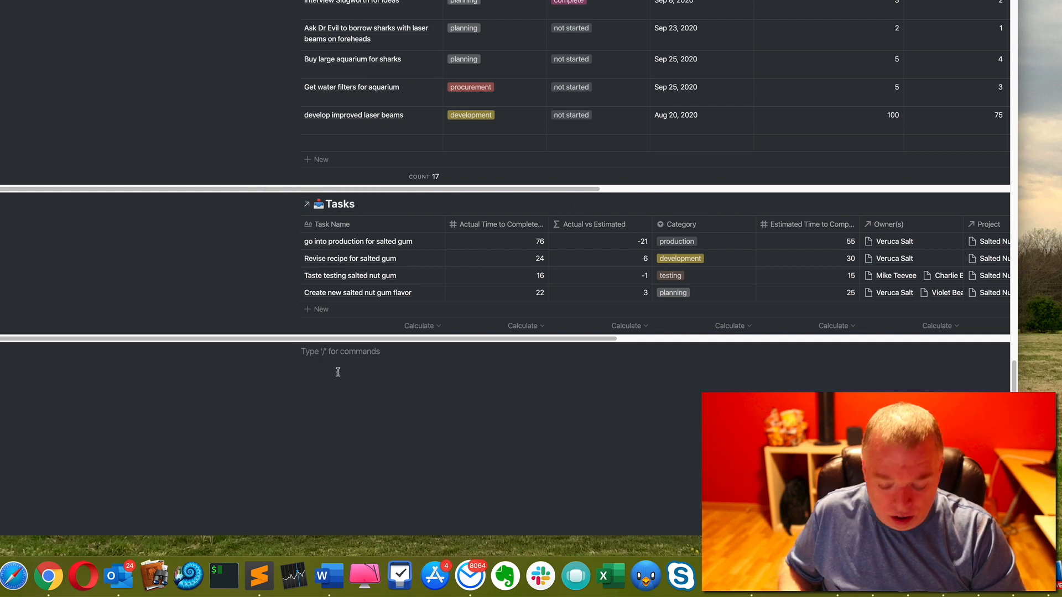
type("/heading")
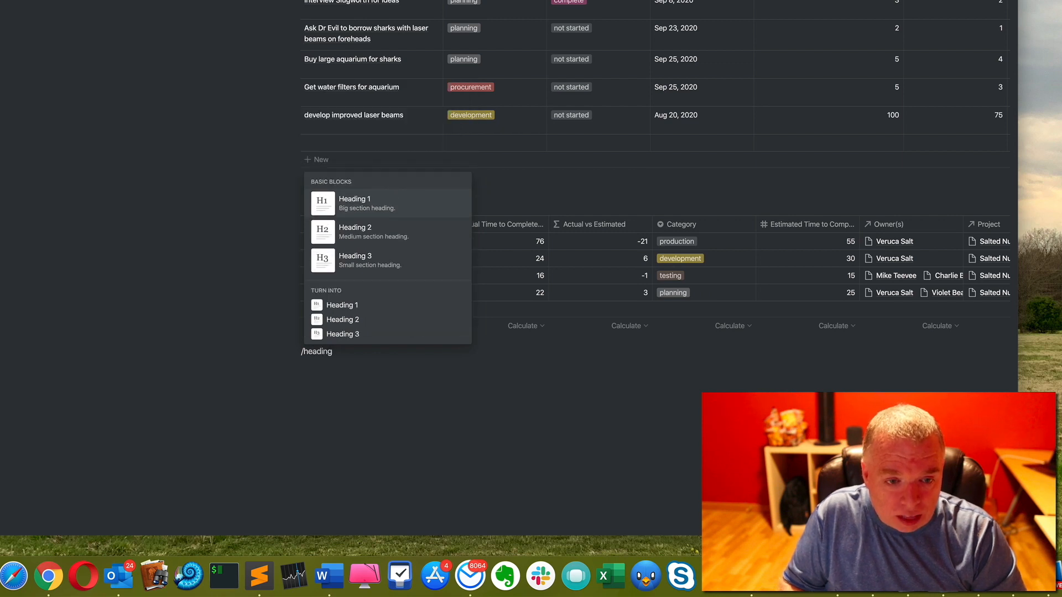
key("Return")
type("Salted Nut Gum Tasks")
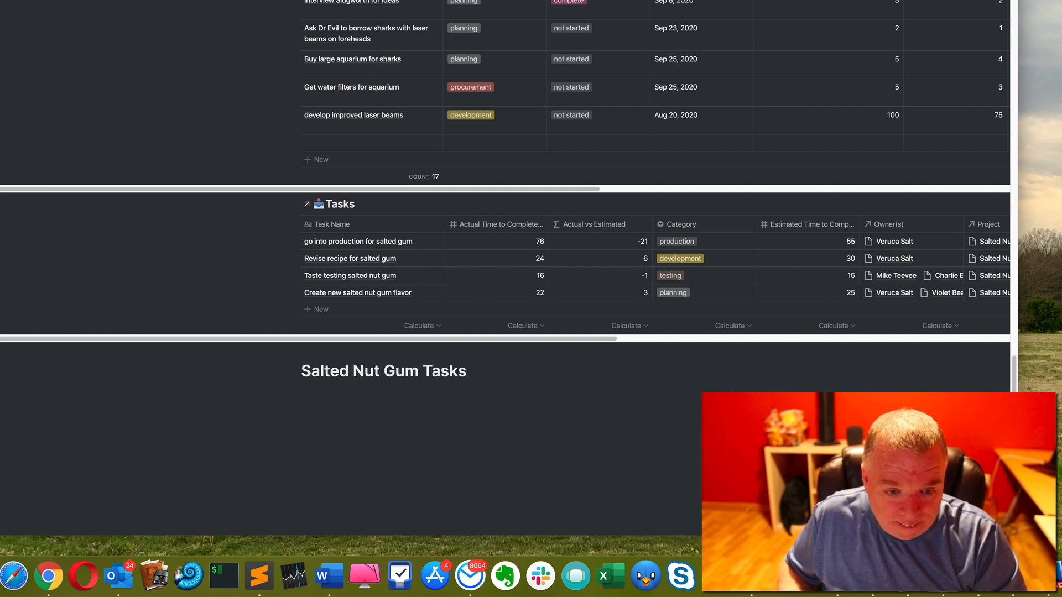
key("Return")
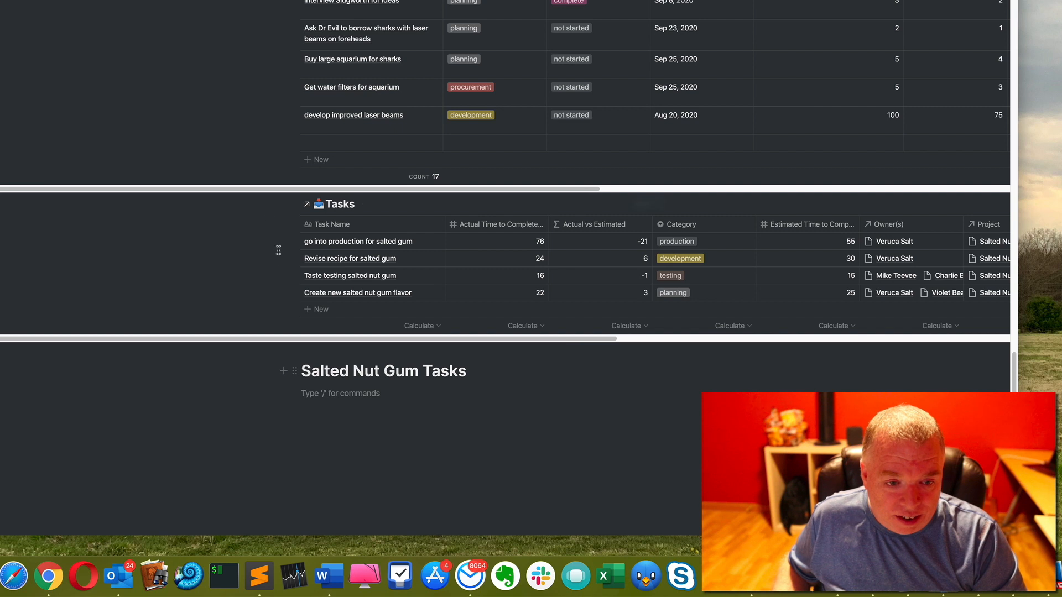
- Move the linked Tasks table beneath the "Salted Nut Gum Tasks" heading
left_click_drag(294, 205, 295, 390)
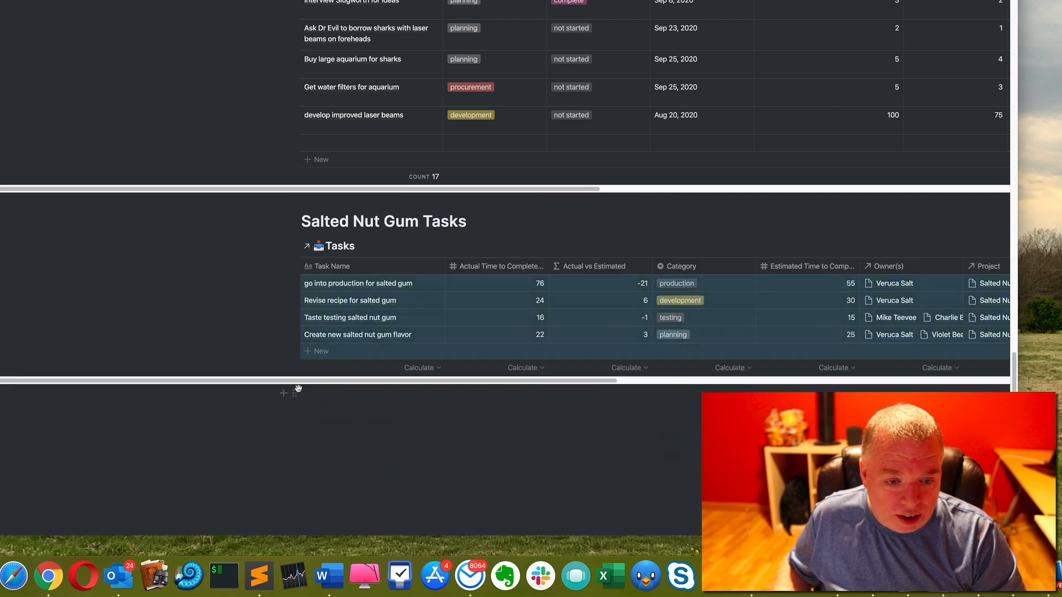
left_click(212, 244)
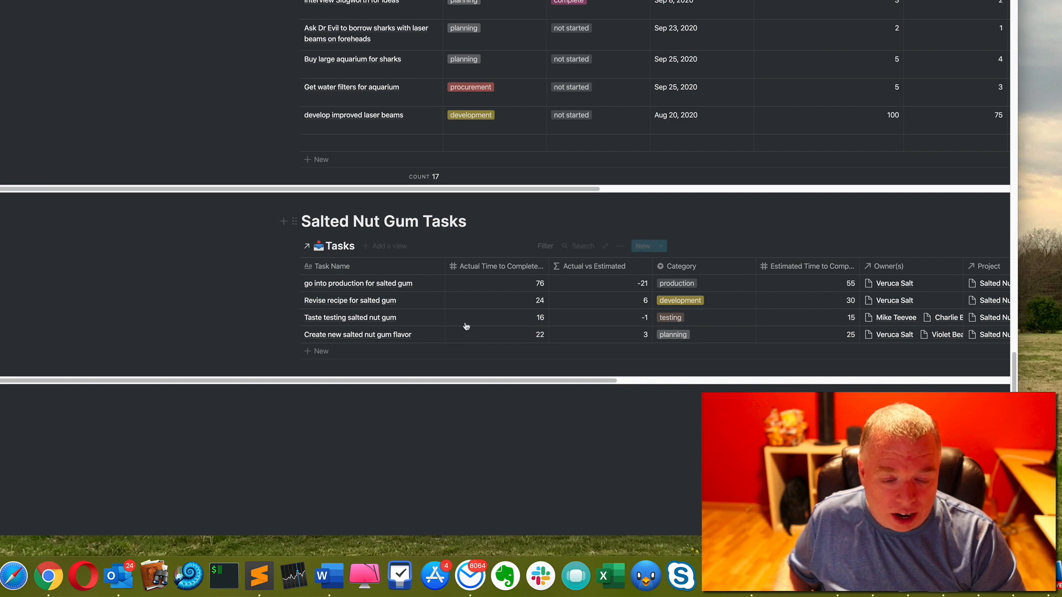
left_click_drag(451, 381, 414, 405)
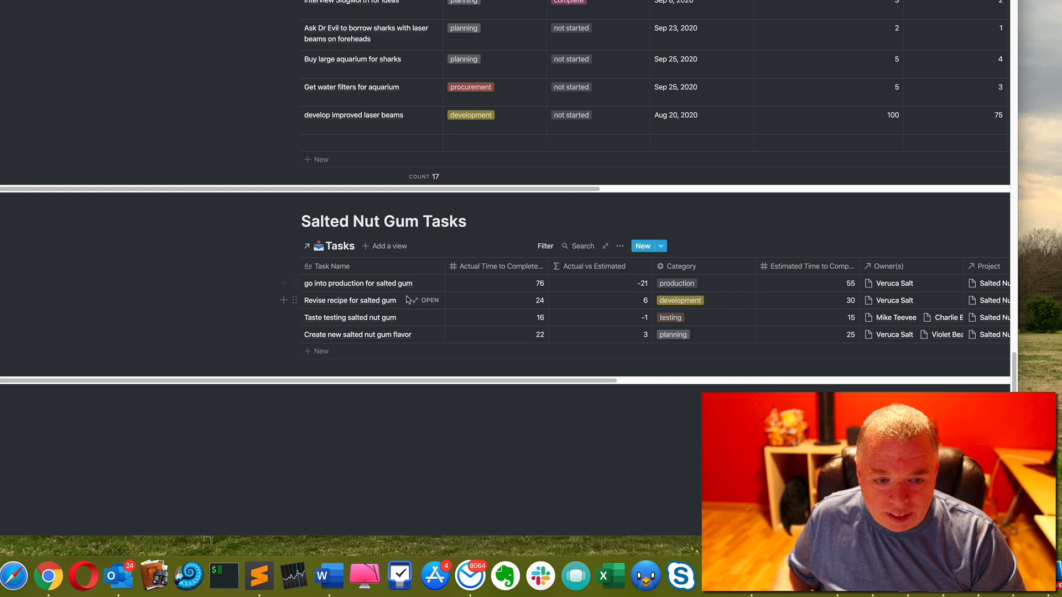
- Look back over the original Tasks, Contacts and Projects tables and their related entries
scroll(558, 267, "up", 7)
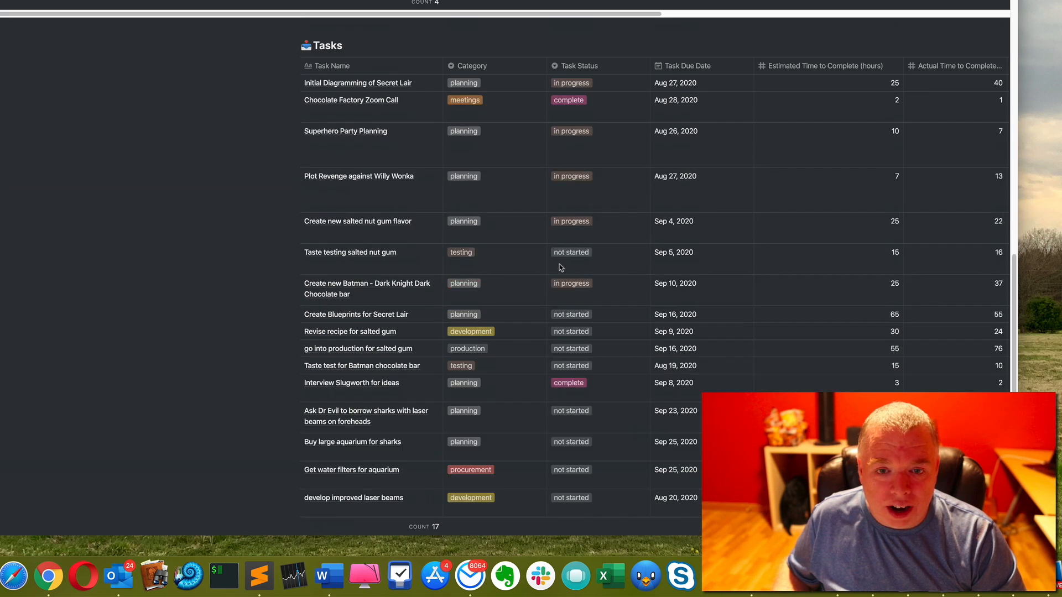
scroll(560, 268, "down", 2)
scroll(561, 268, "up", 7)
scroll(561, 268, "up", 15)
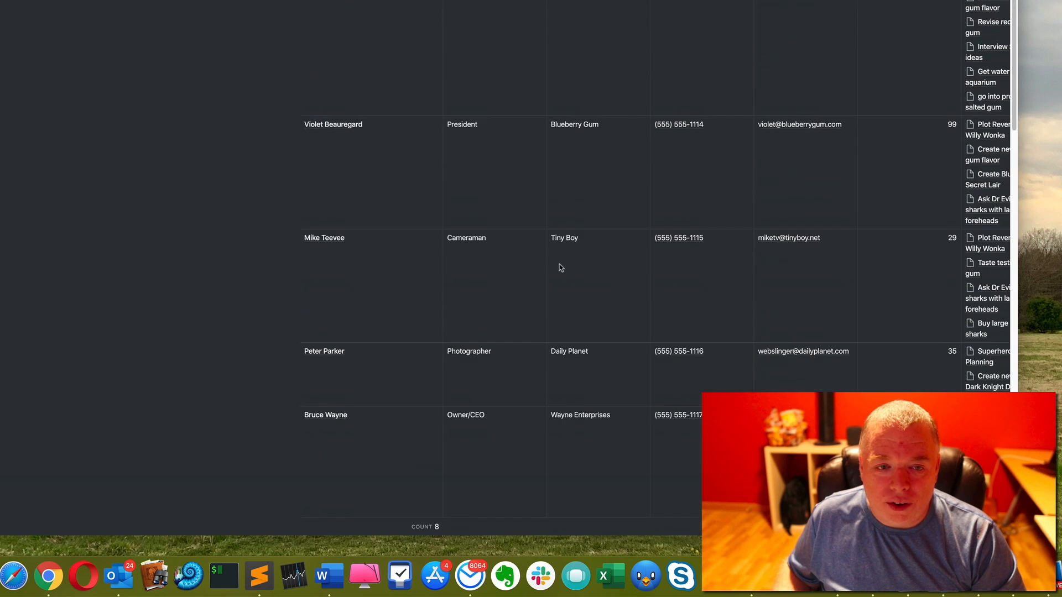
scroll(561, 268, "down", 5)
scroll(560, 268, "down", 10)
scroll(561, 267, "up", 3)
scroll(561, 268, "up", 2)
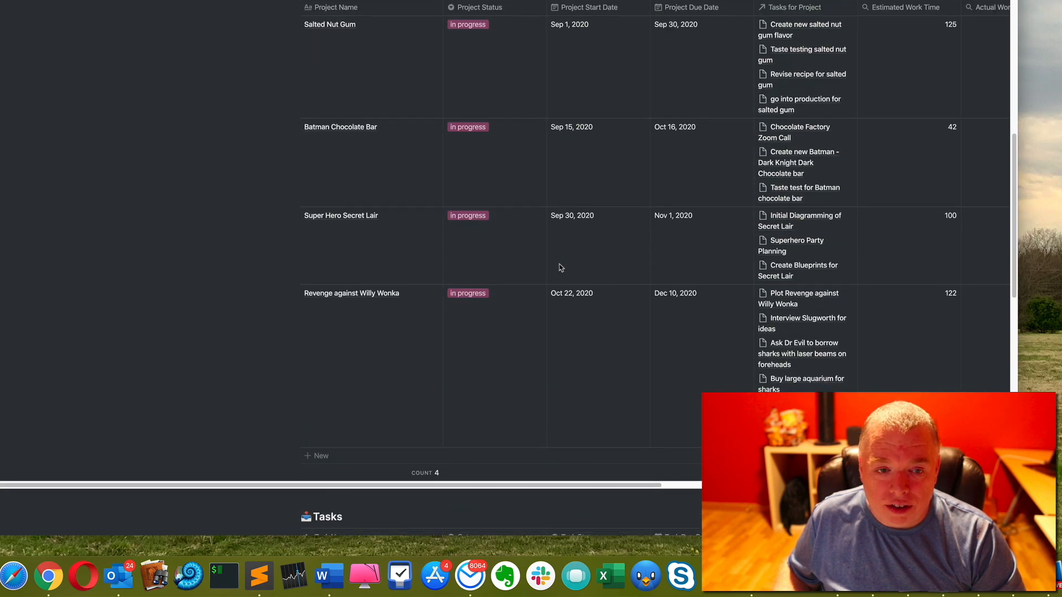
- Calculate the average of the estimated work load column at the foot of the Contacts table
scroll(561, 267, "down", 7)
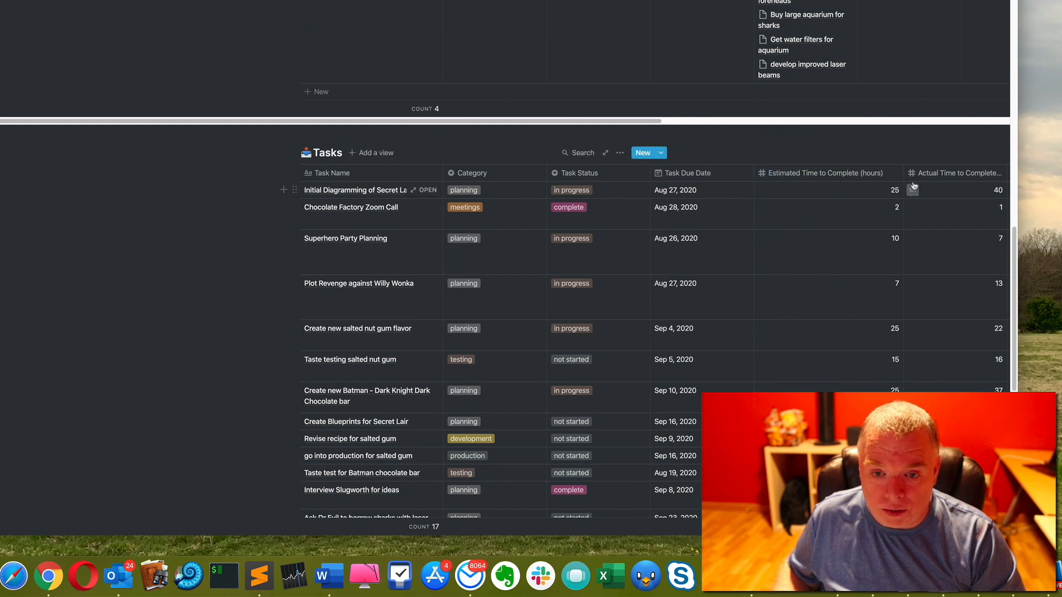
scroll(849, 156, "up", 8)
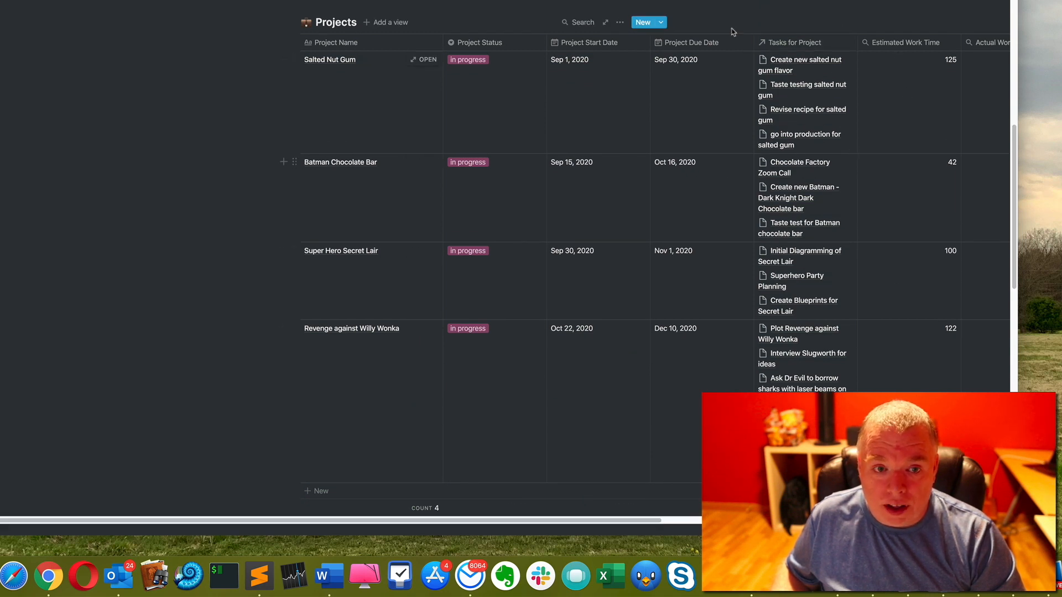
scroll(733, 32, "up", 15)
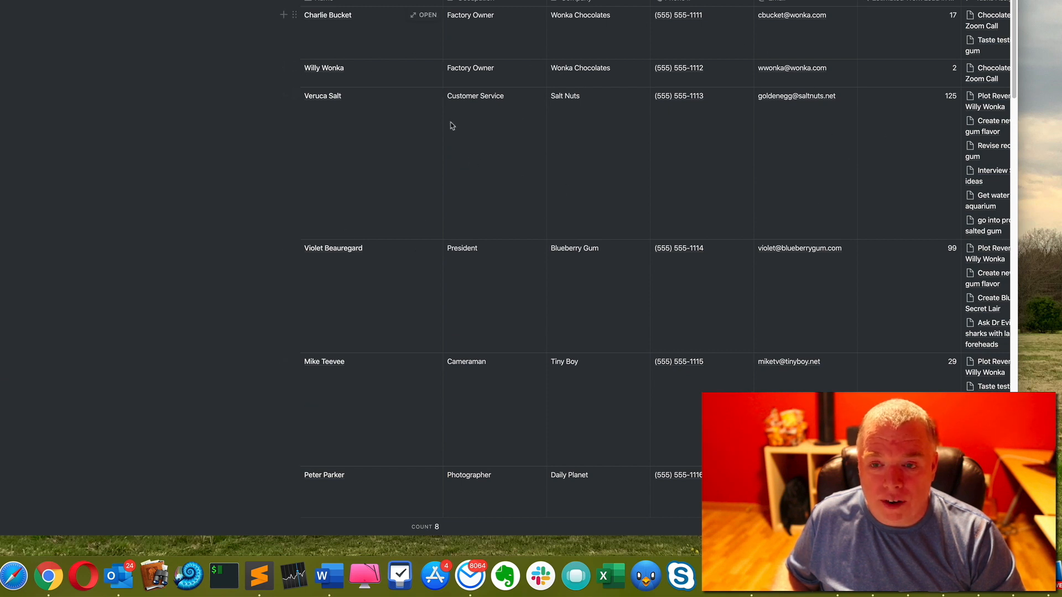
scroll(661, 329, "down", 10)
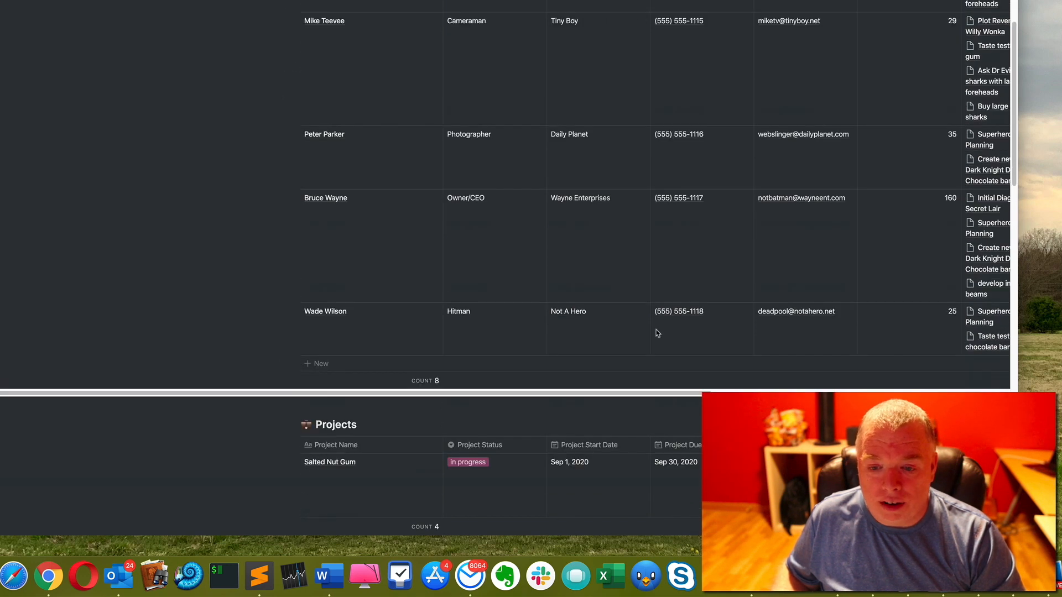
scroll(627, 33, "up", 12)
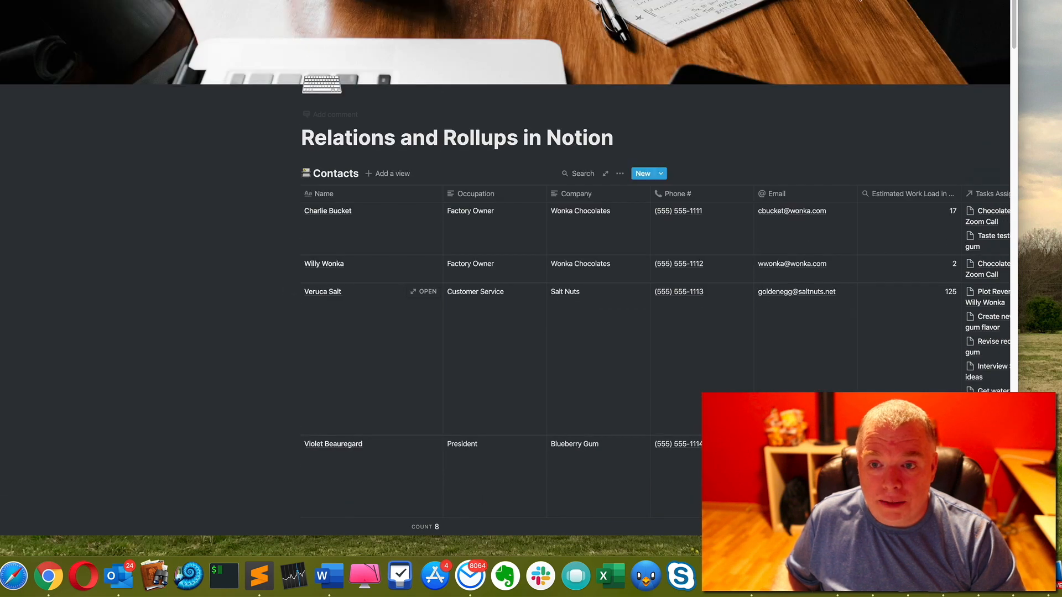
scroll(671, 287, "down", 8)
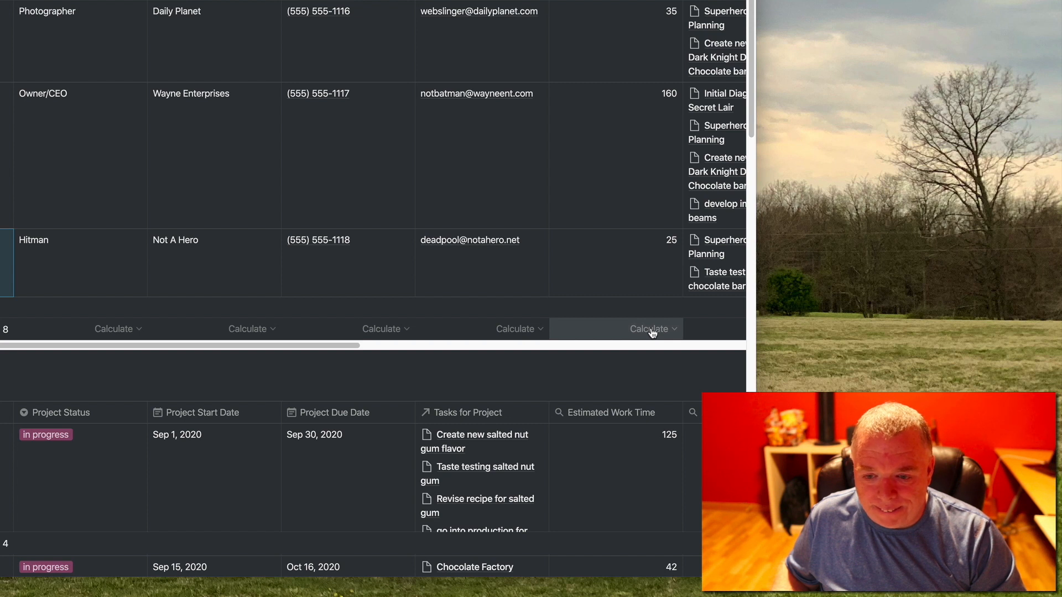
left_click(651, 330)
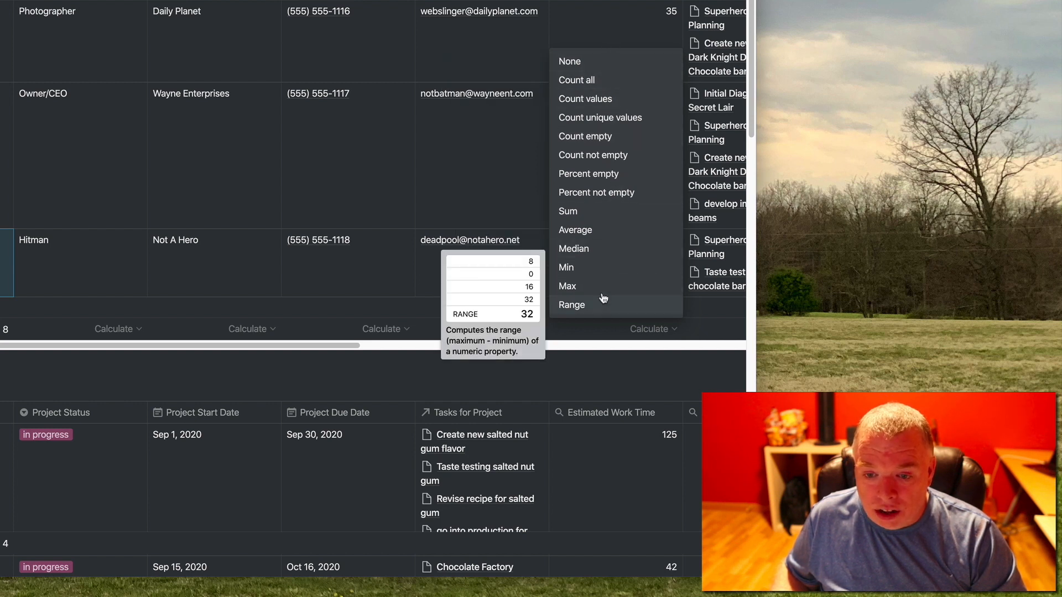
left_click(601, 232)
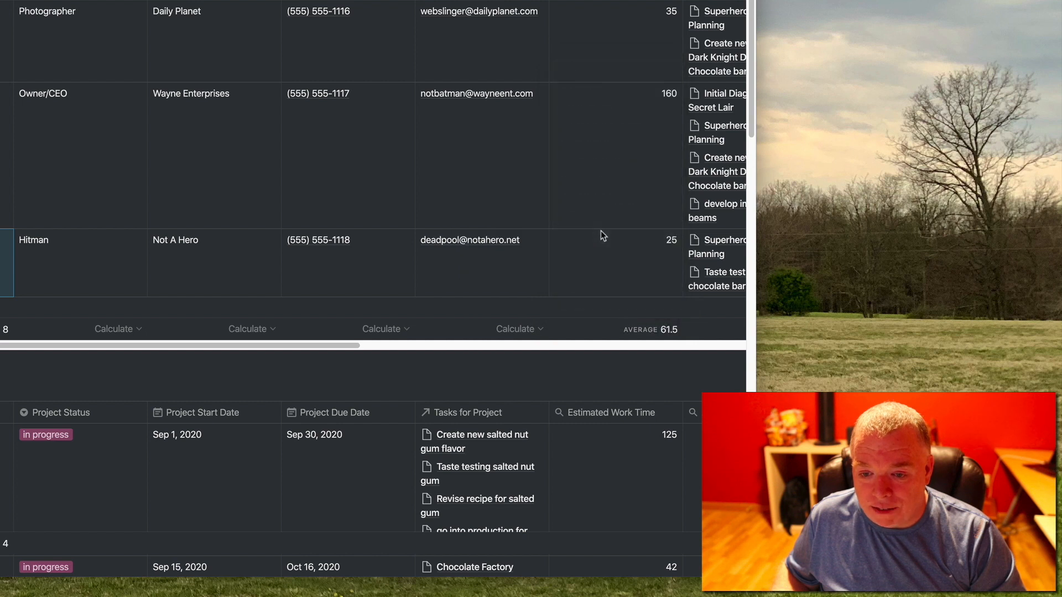
- Set the Contacts table's estimated work load calculation to Sum and compare it with the individual contacts' hours
left_click(651, 330)
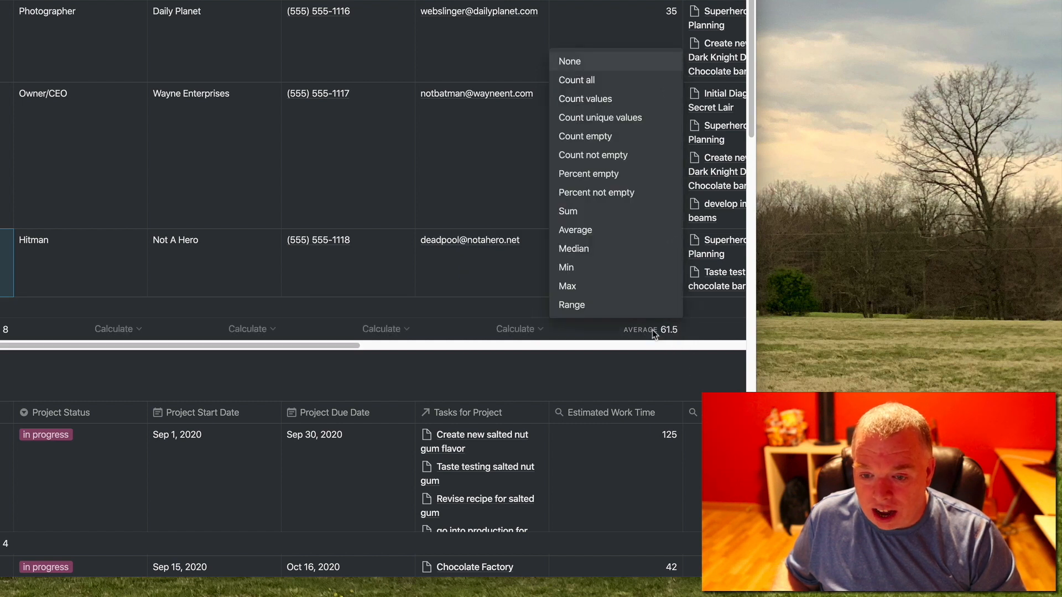
left_click(613, 214)
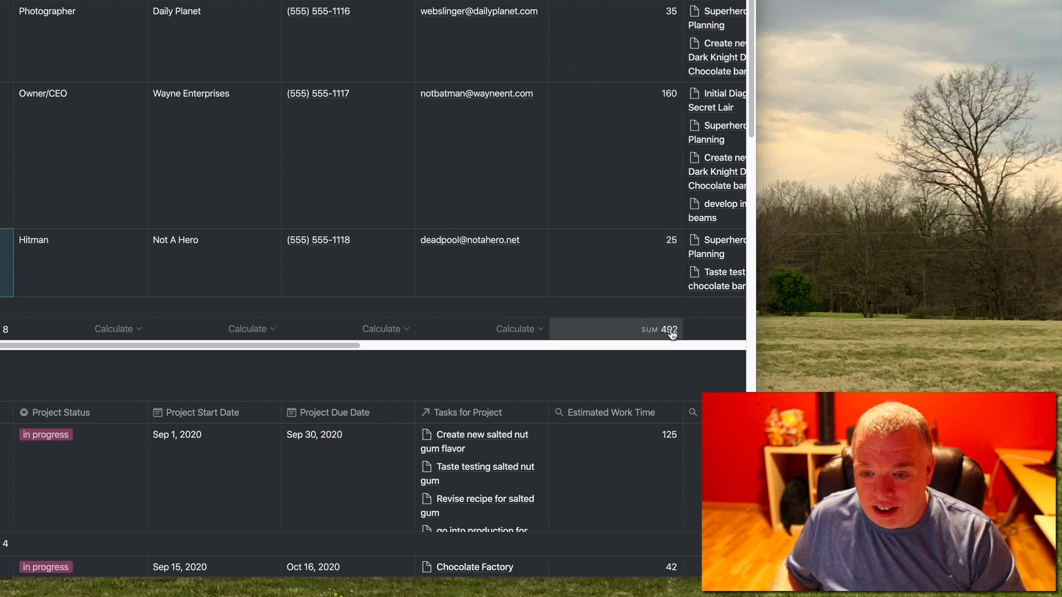
scroll(673, 287, "up", 12)
scroll(673, 287, "down", 13)
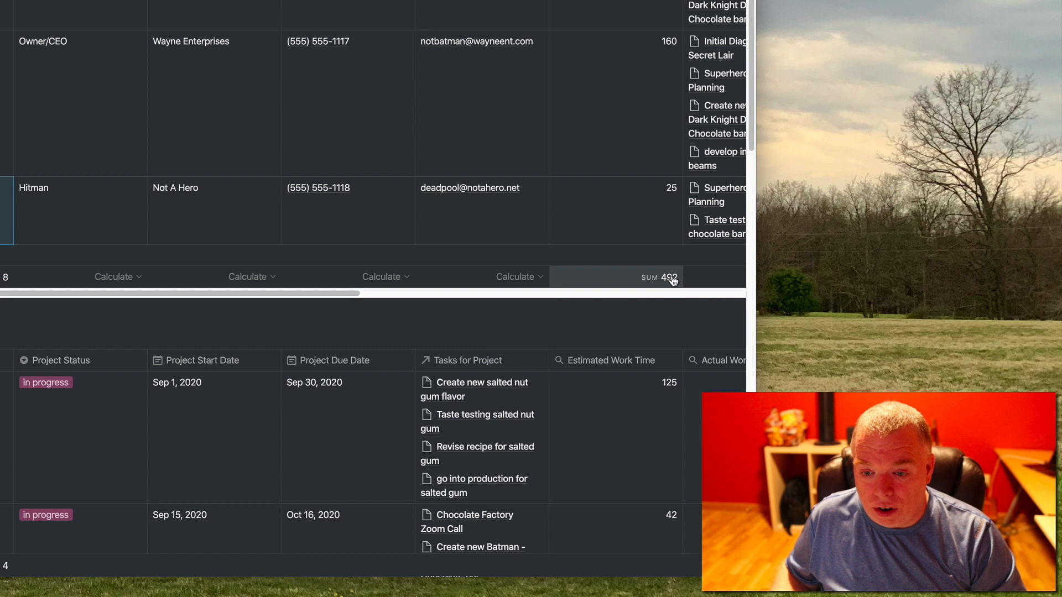
scroll(671, 275, "up", 5)
scroll(679, 270, "up", 7)
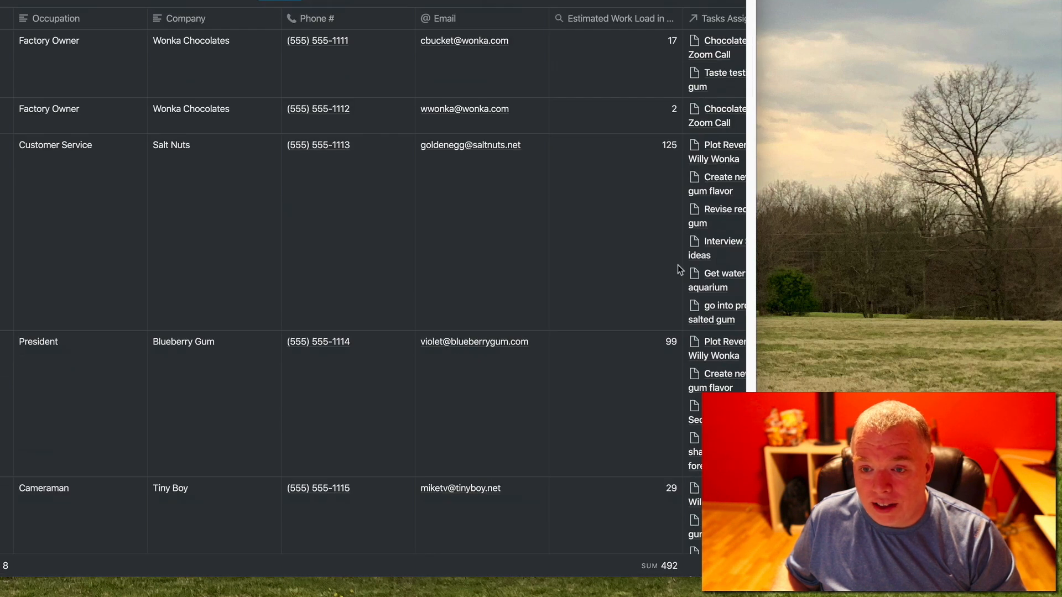
scroll(680, 270, "down", 12)
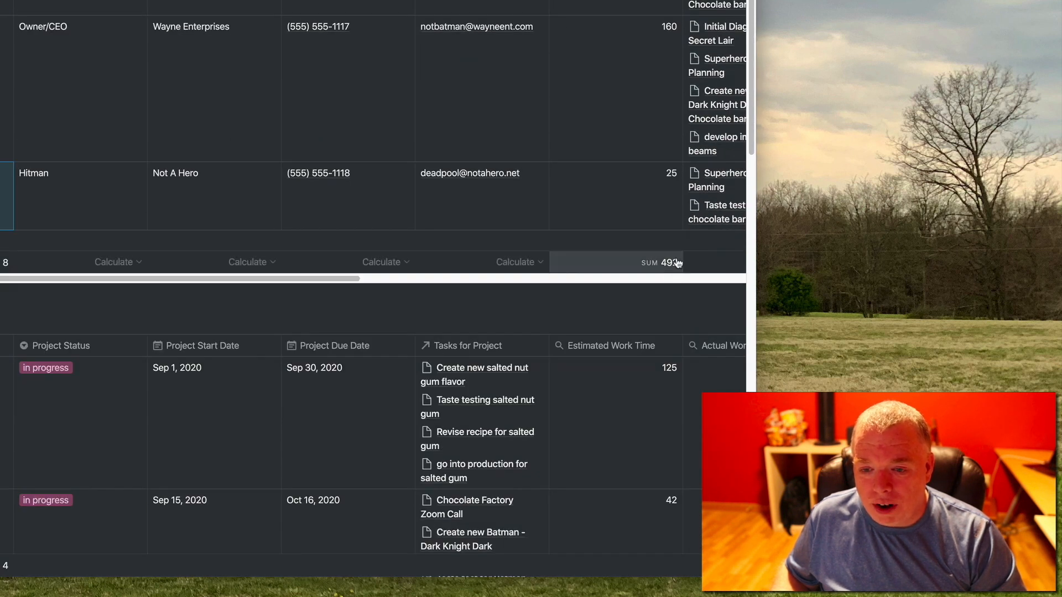
scroll(678, 269, "up", 8)
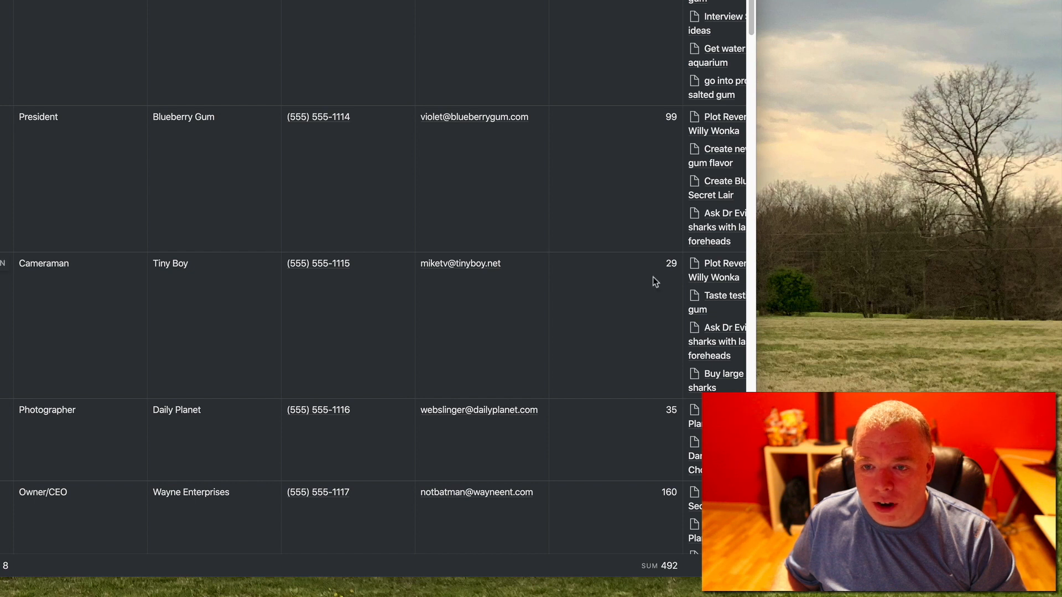
scroll(654, 277, "down", 8)
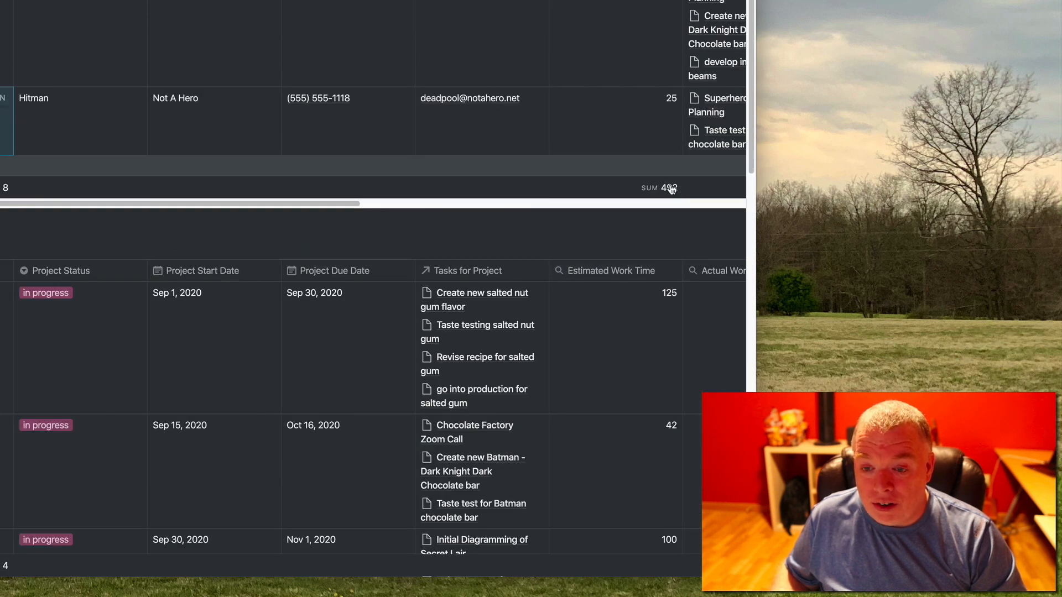
- Add a Sum calculation to the estimated time to complete column of the filtered Salted Nut Gum Tasks table
scroll(638, 229, "down", 15)
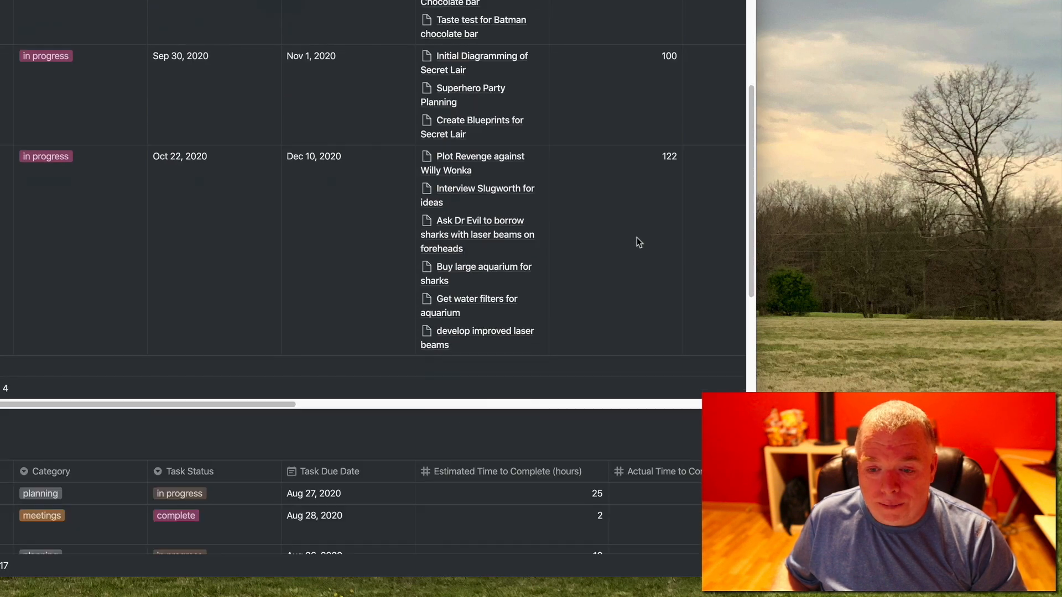
scroll(636, 244, "down", 8)
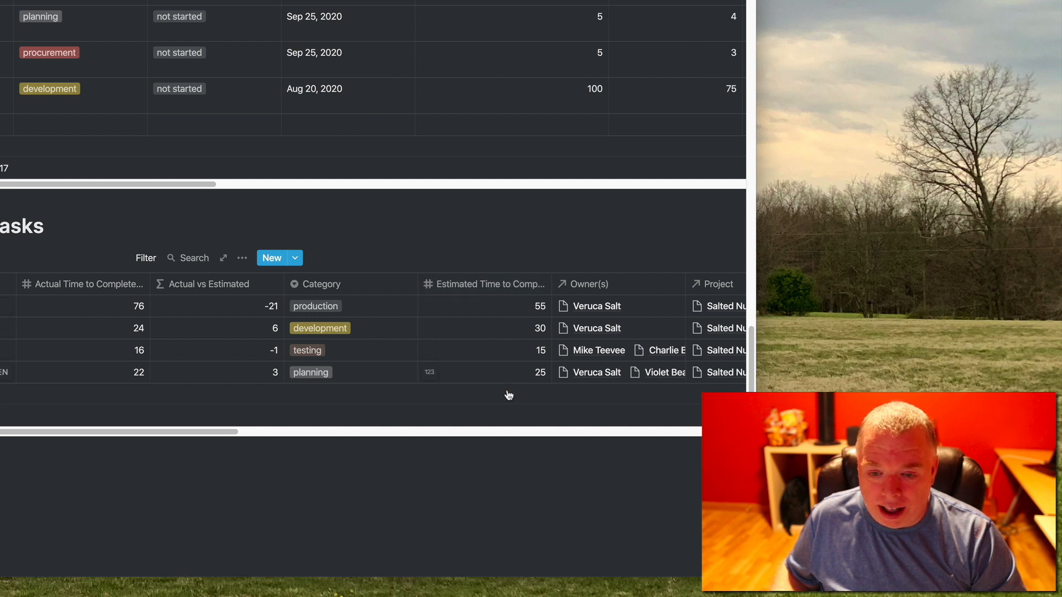
left_click(514, 418)
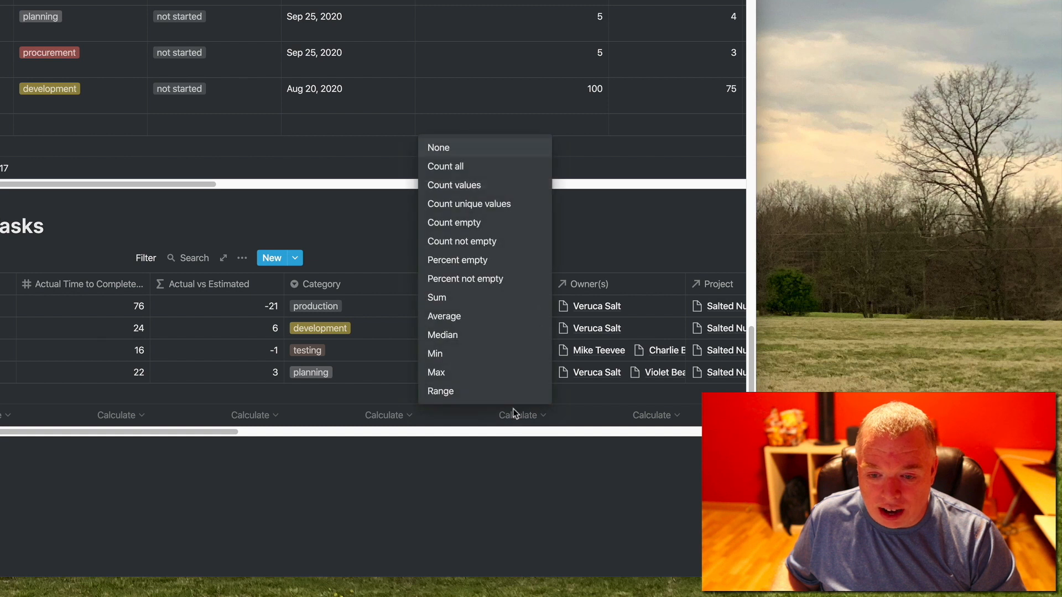
left_click(493, 301)
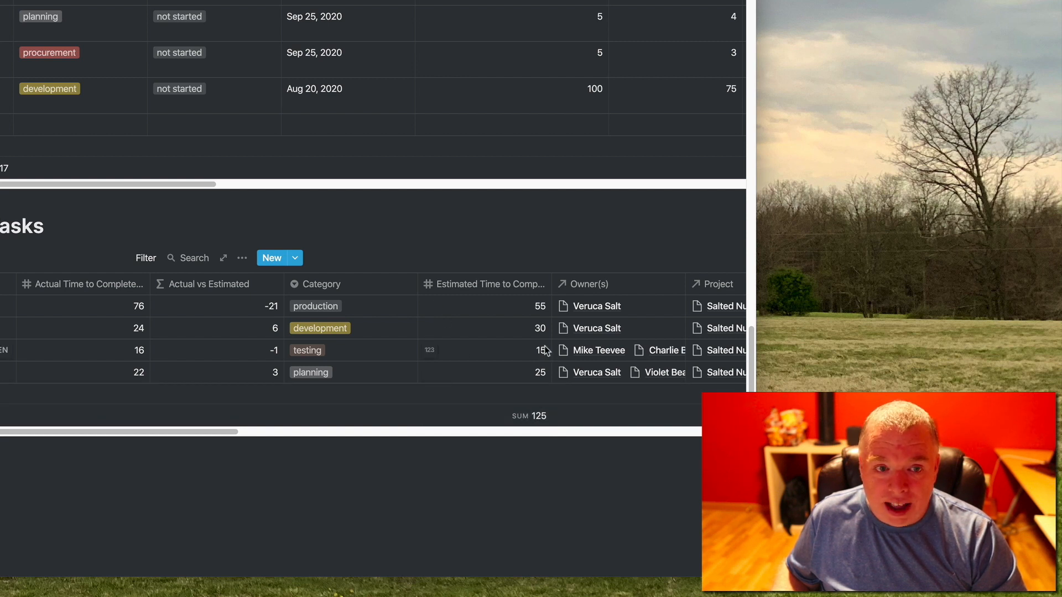
scroll(551, 335, "up", 7)
scroll(551, 337, "up", 12)
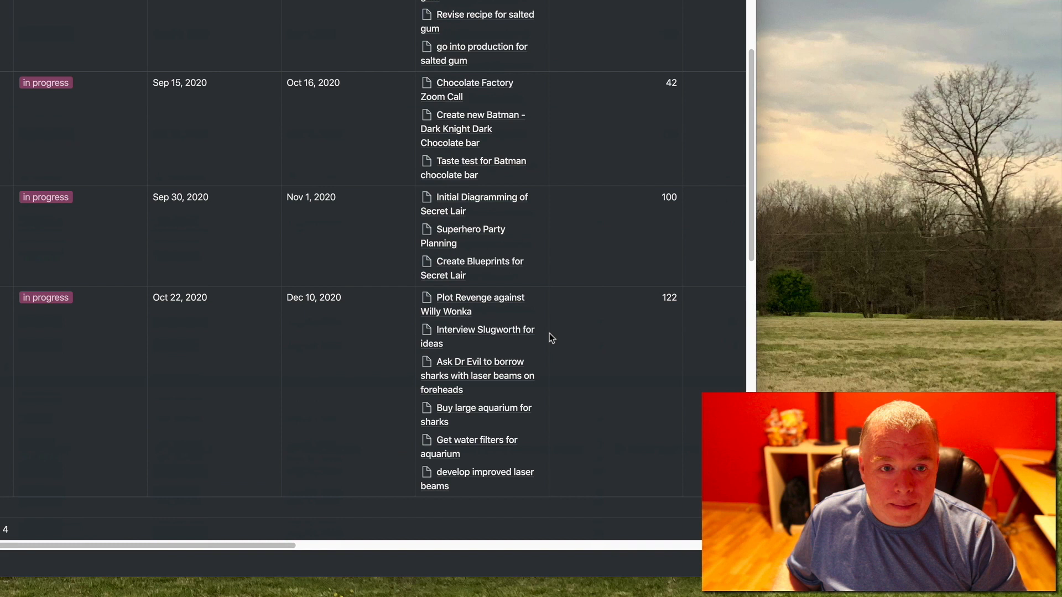